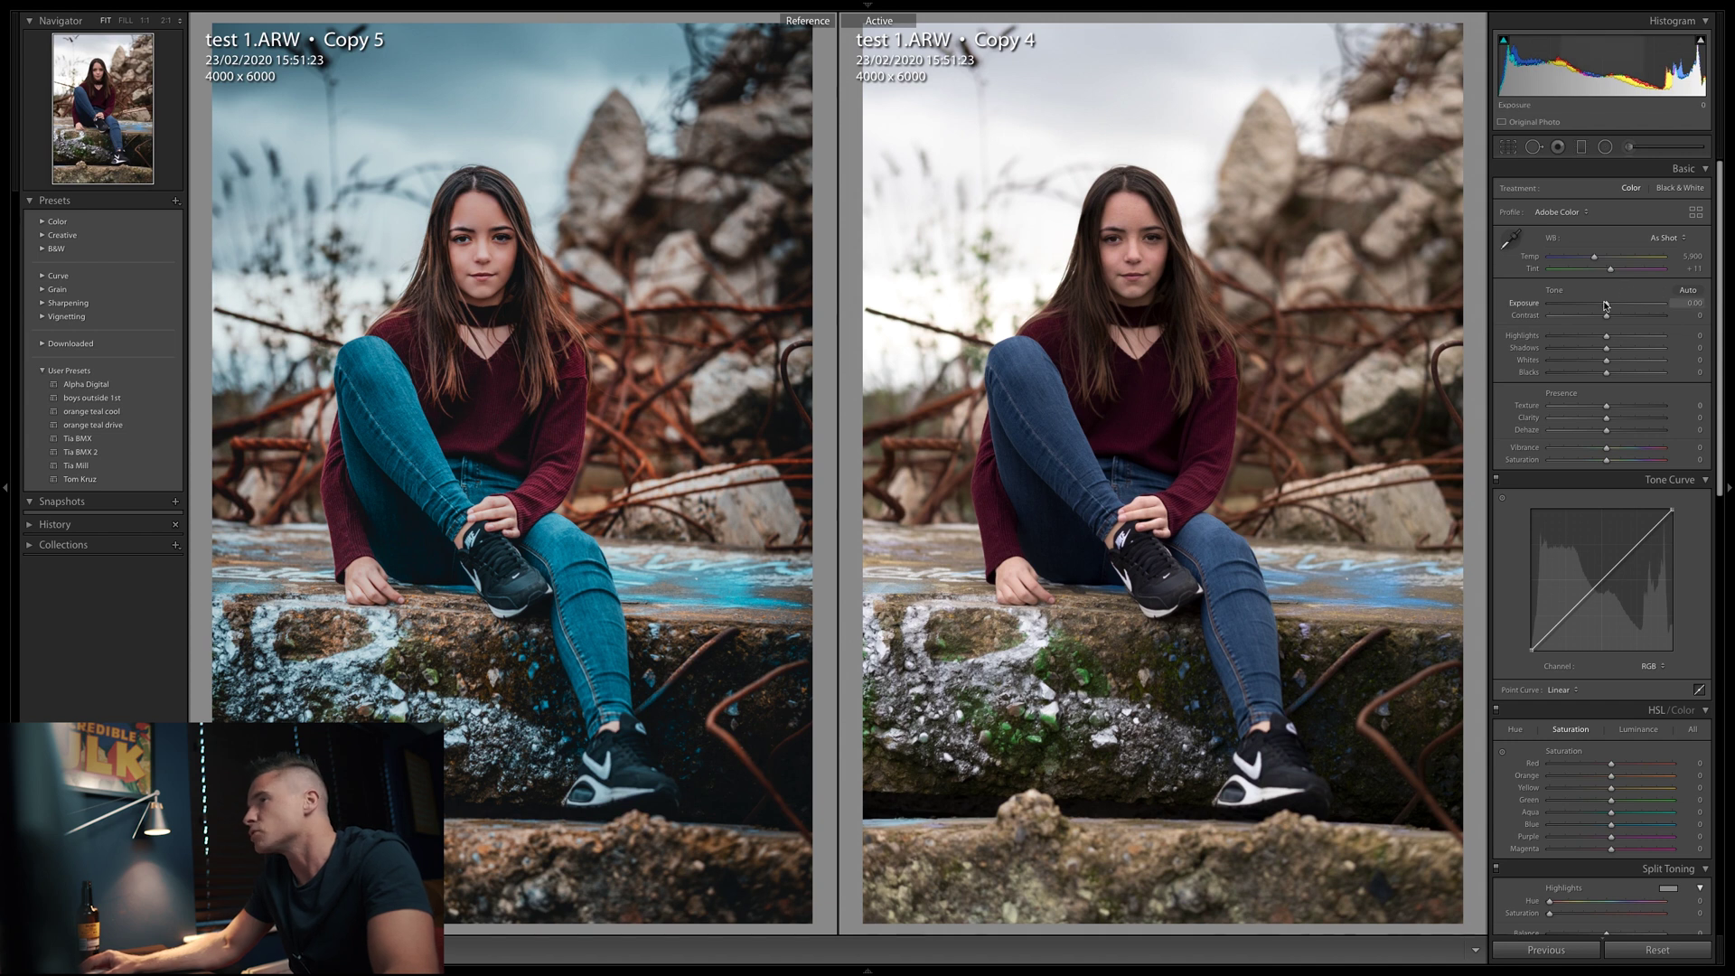
Step: Set Highlights to -75, Shadows to +54, Blacks to -13 and Clarity to +25, and compare the photo with its unedited version
drag(1606, 336, 1566, 338)
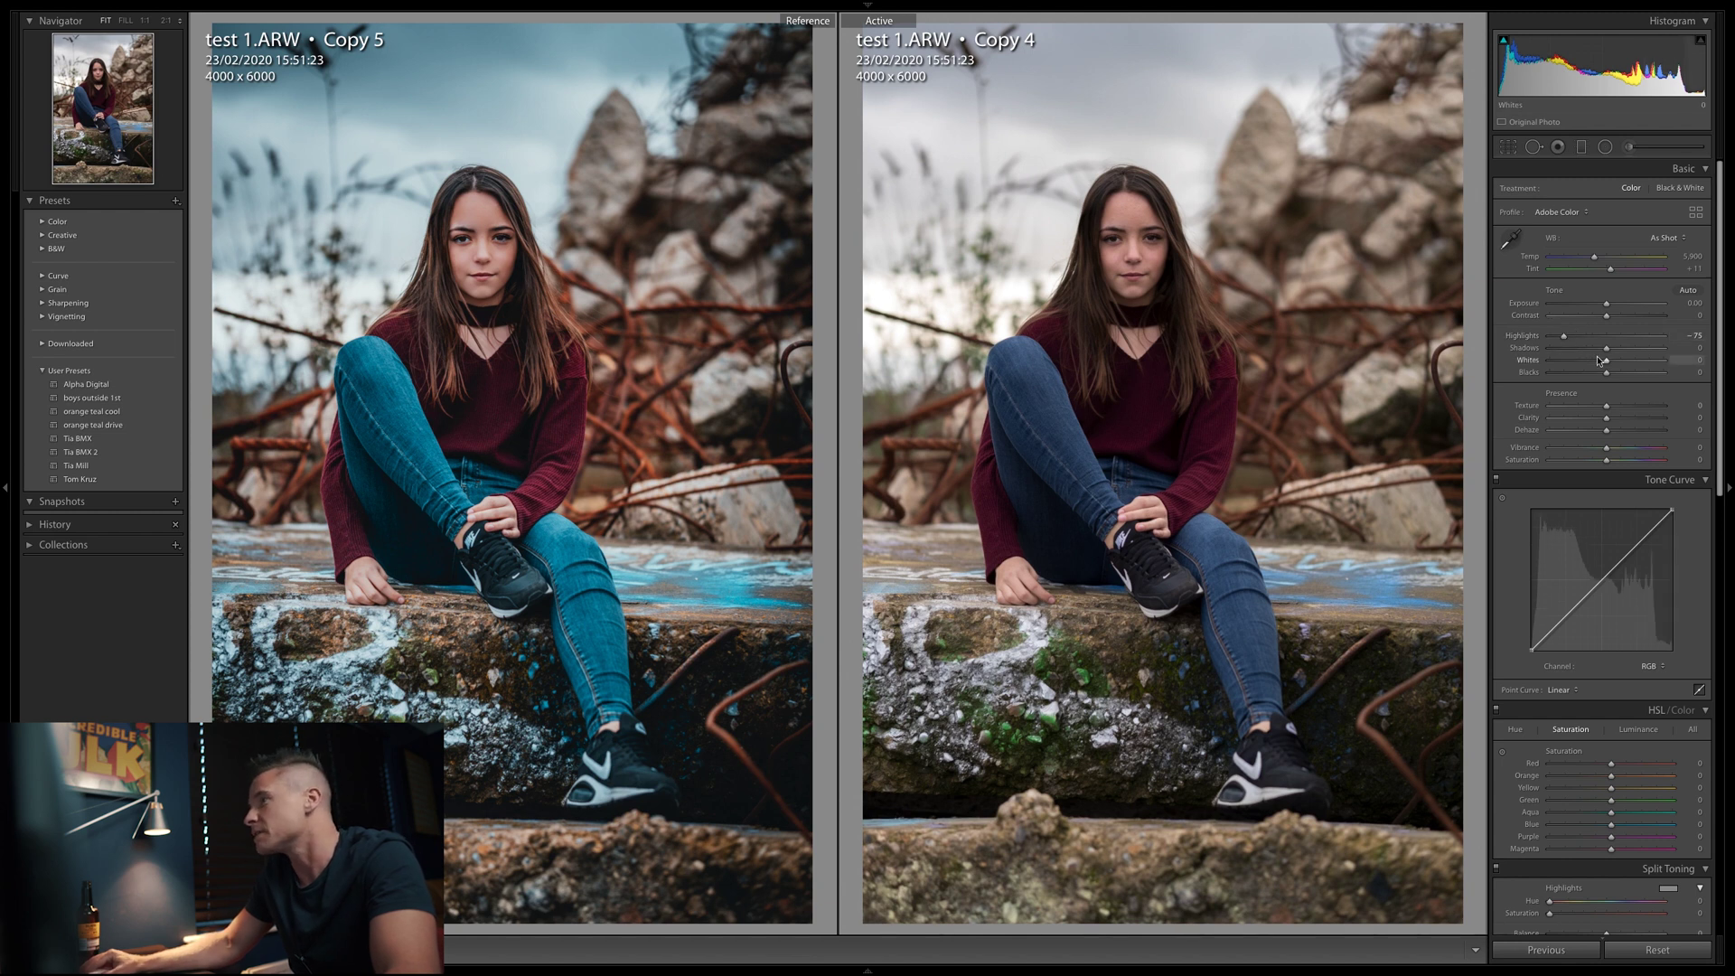
mouse_move(1609, 353)
mouse_down()
mouse_move(1638, 351)
mouse_move(1600, 373)
mouse_up()
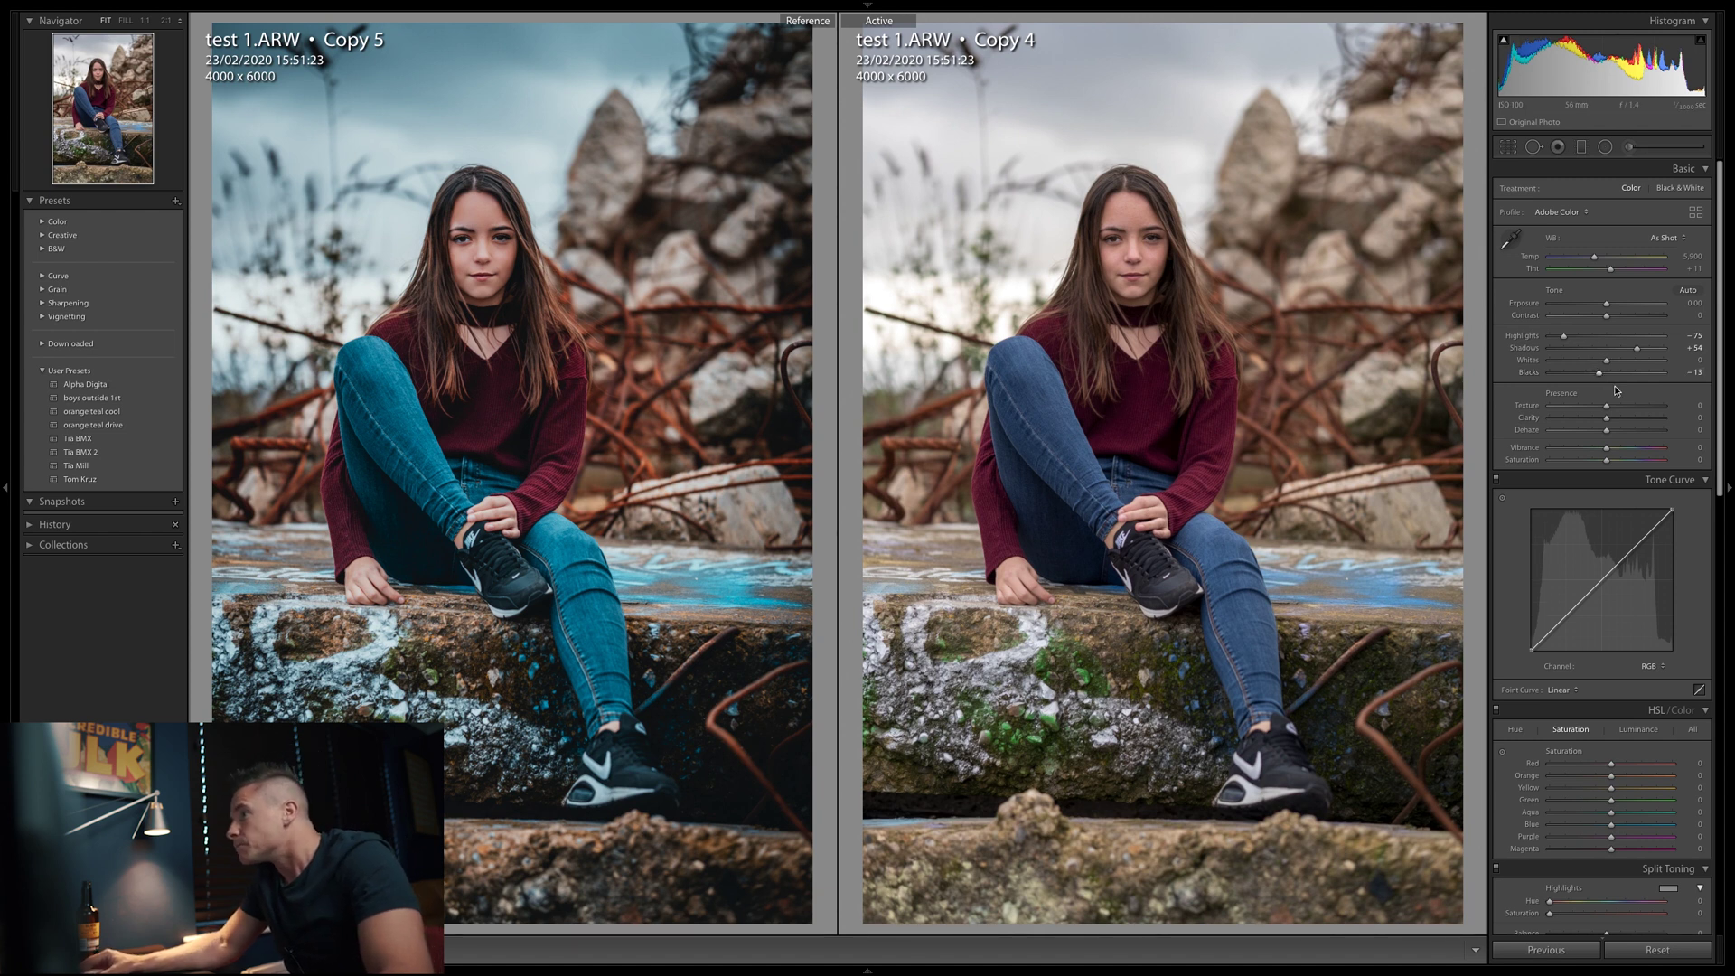
drag(1607, 421, 1622, 420)
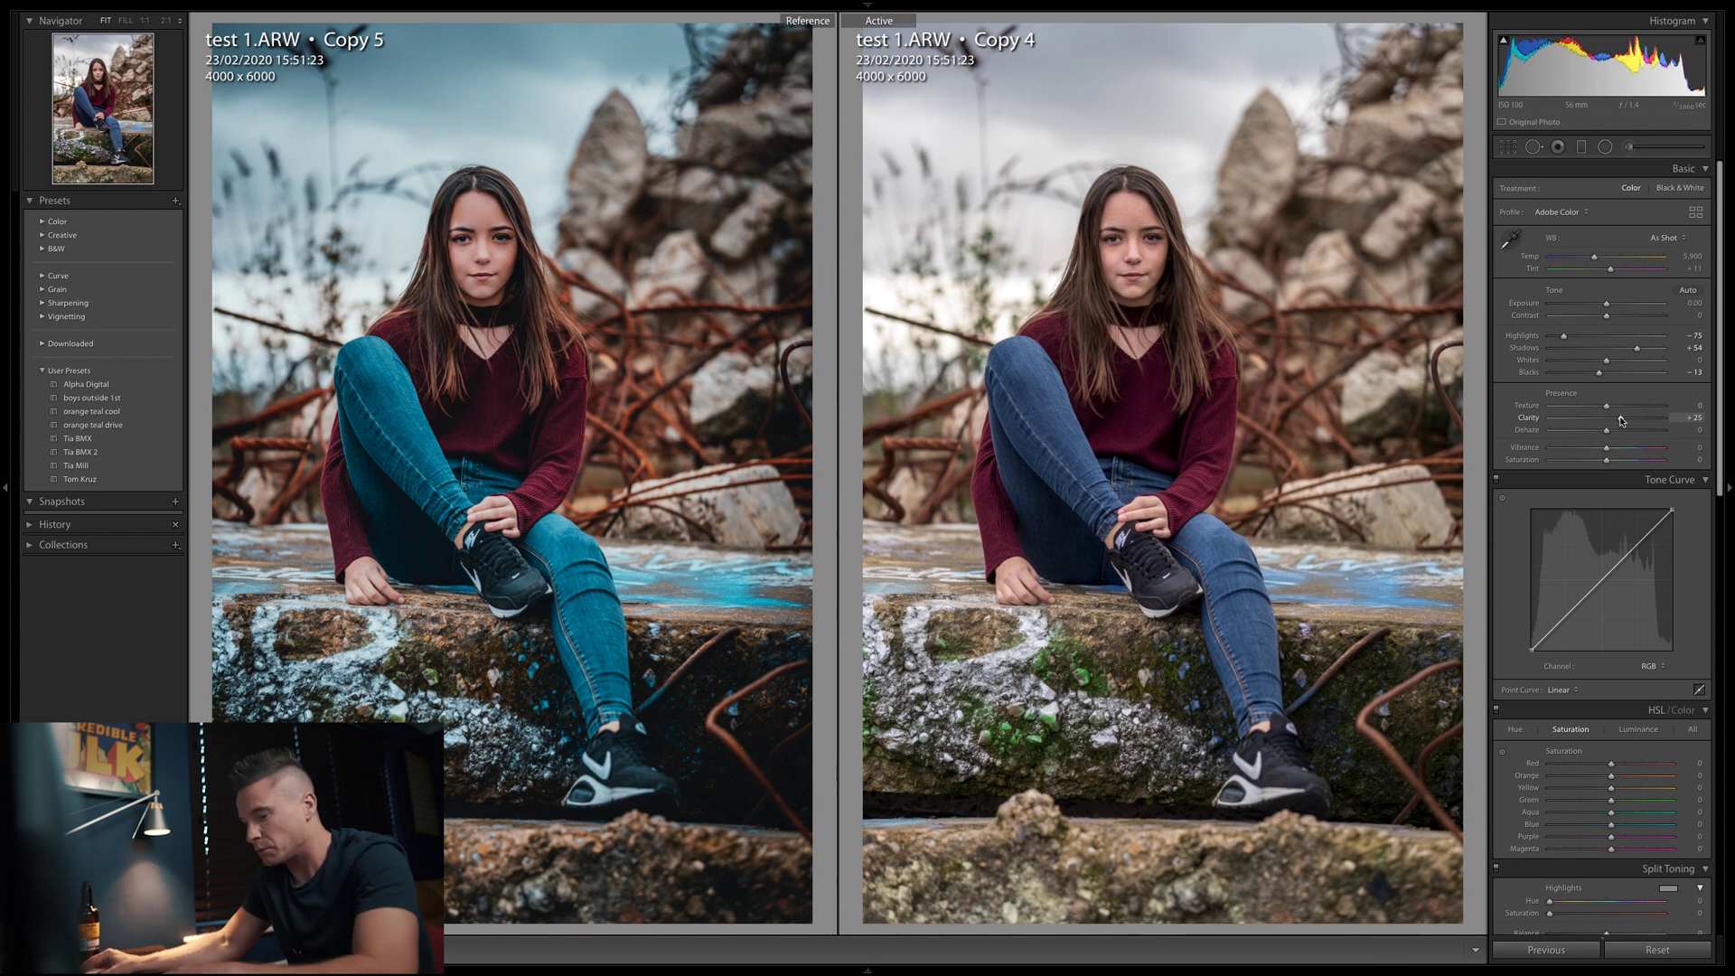
key(backslash)
key(backslash)
key(backslash)
key(backslash)
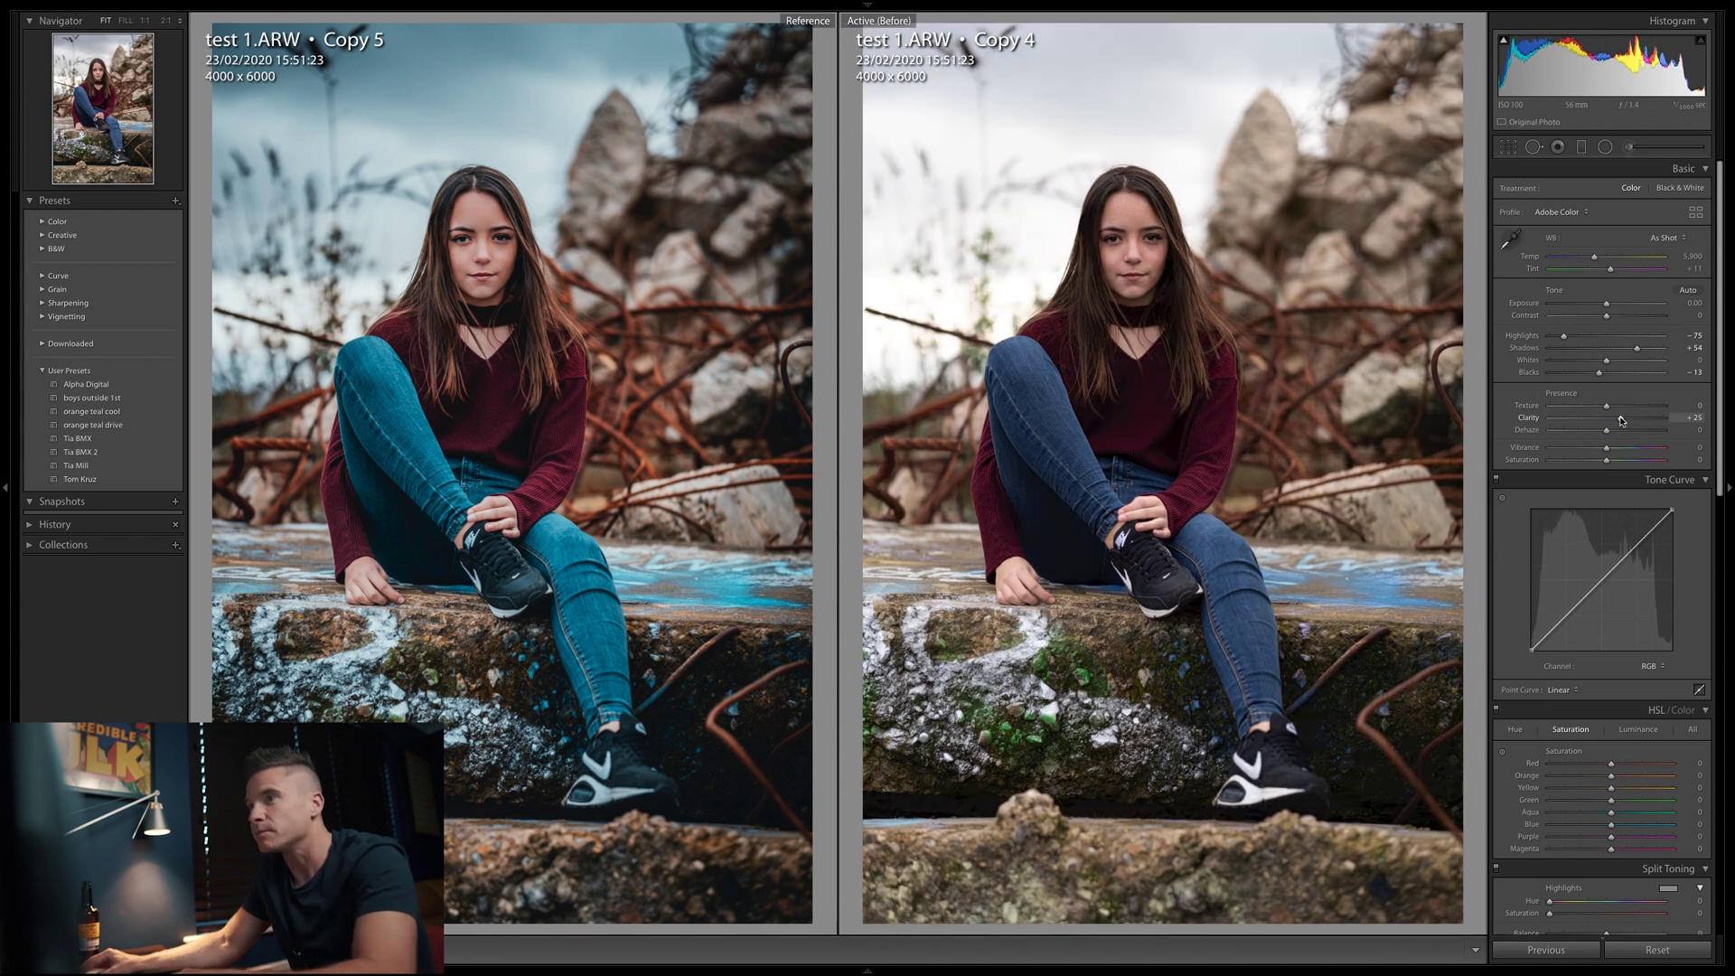
Step: Add three points to the RGB tone curve, lower the shadow point slightly, raise the black endpoint and lower the white endpoint
click(1639, 550)
click(1602, 579)
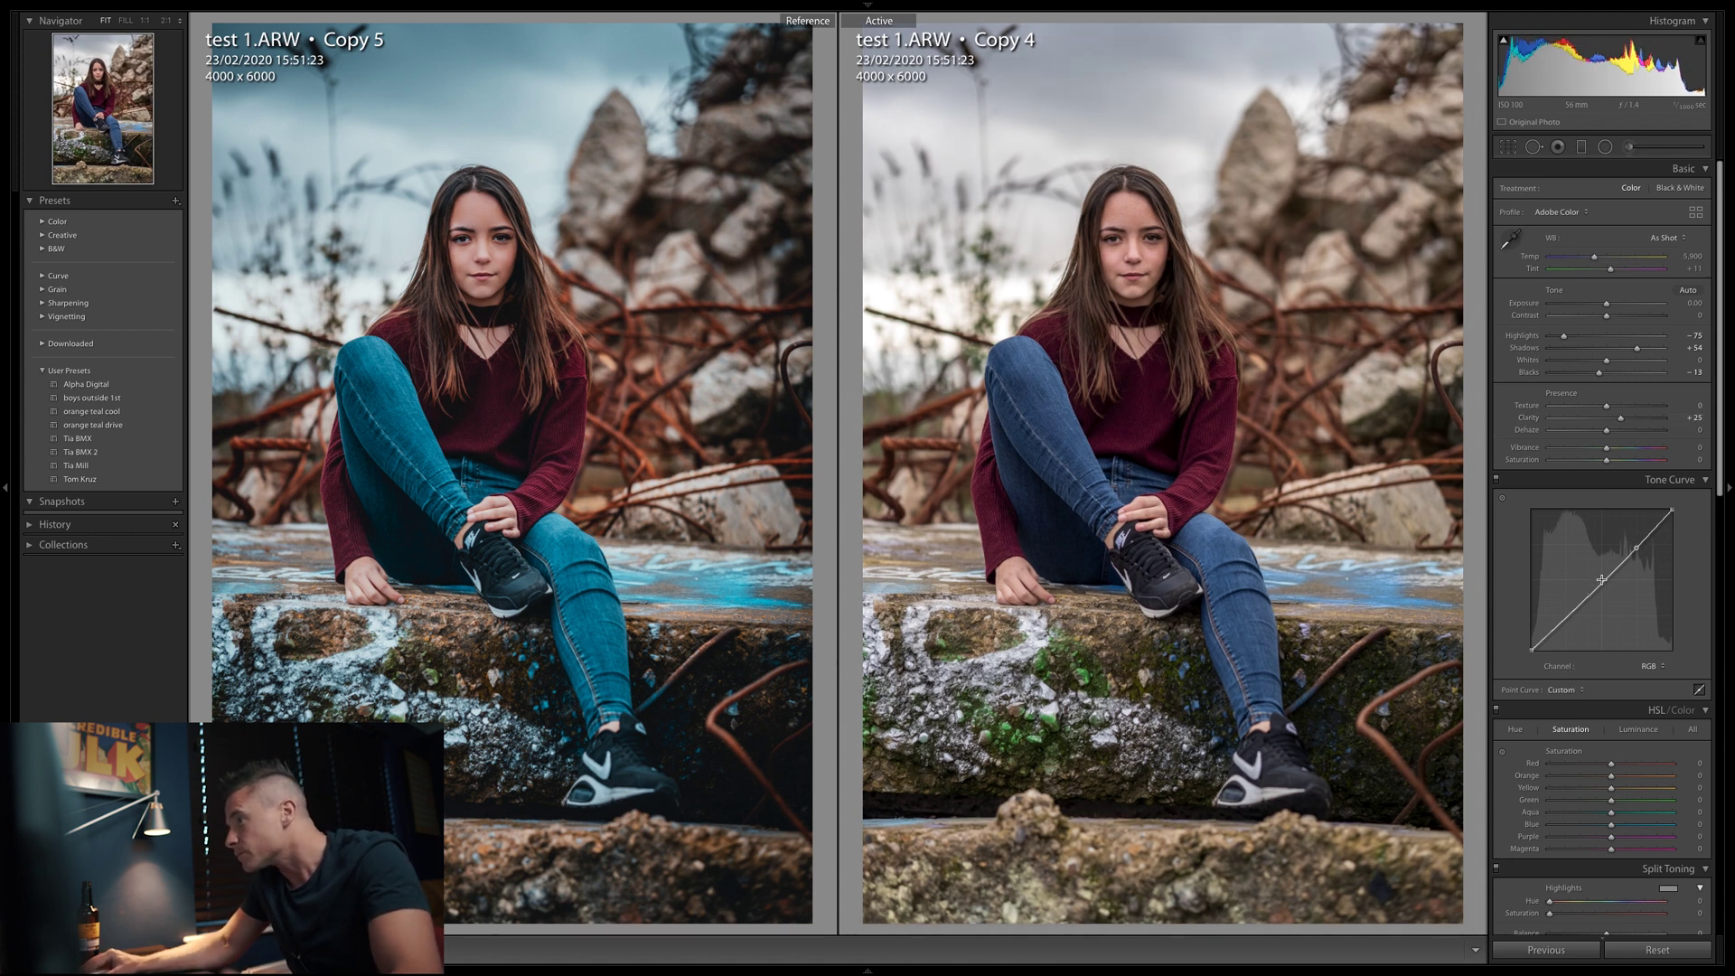
click(1566, 615)
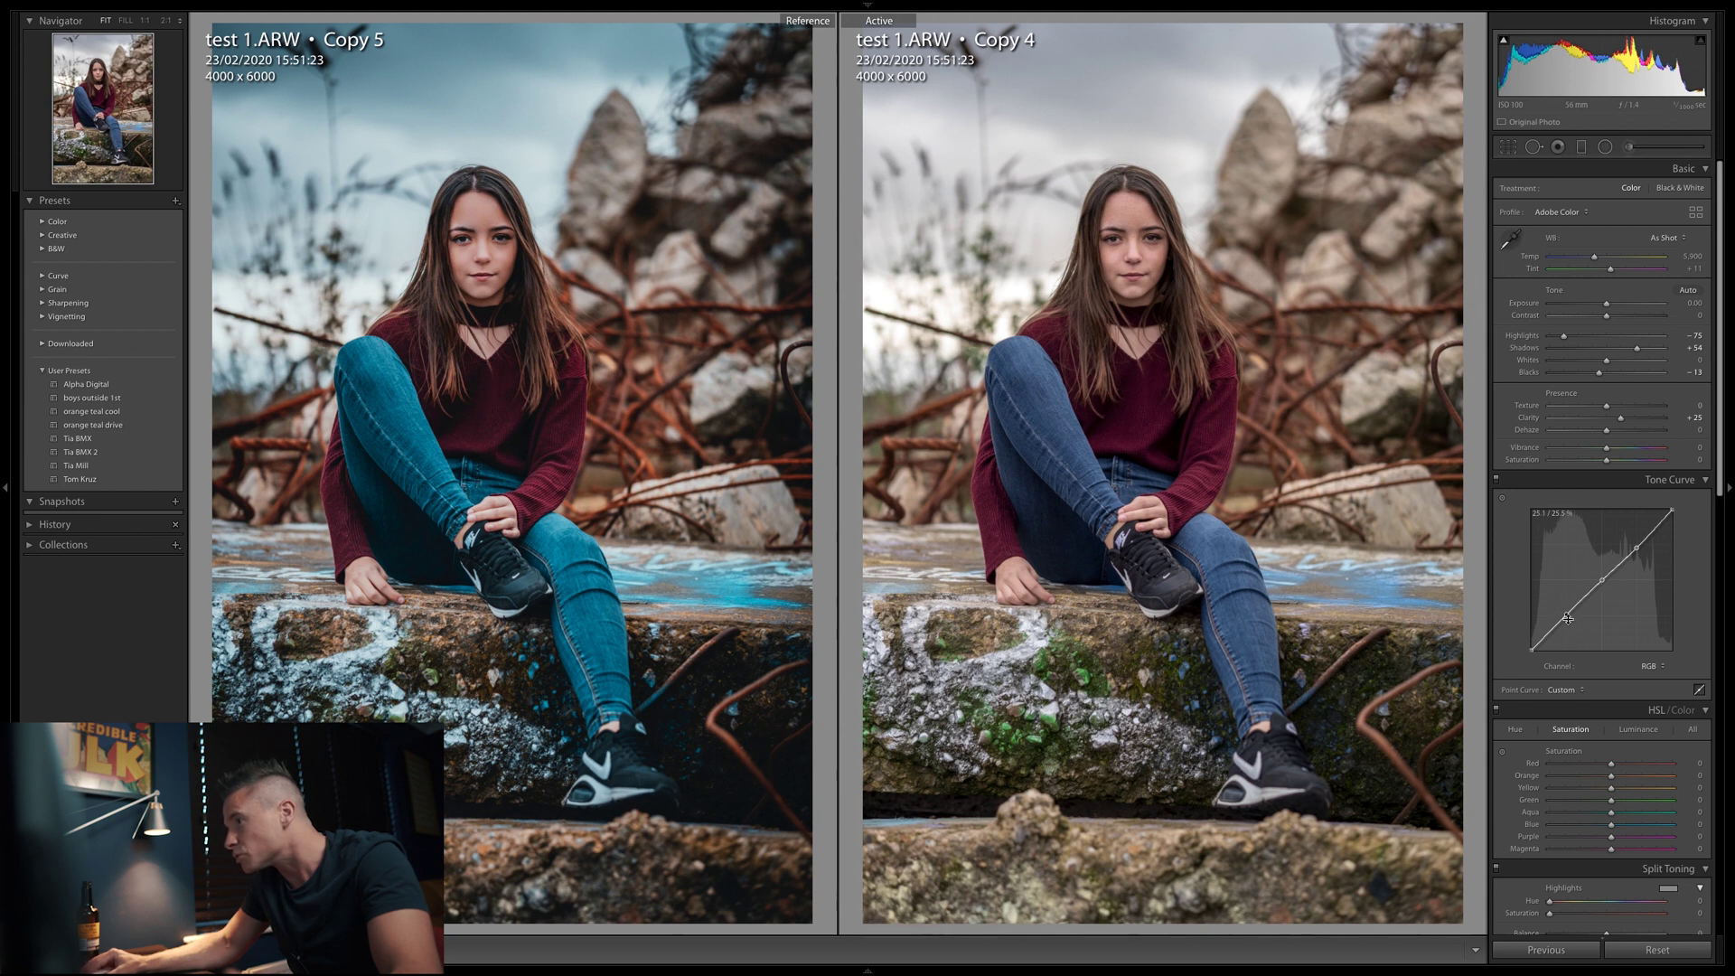
drag(1566, 615, 1568, 622)
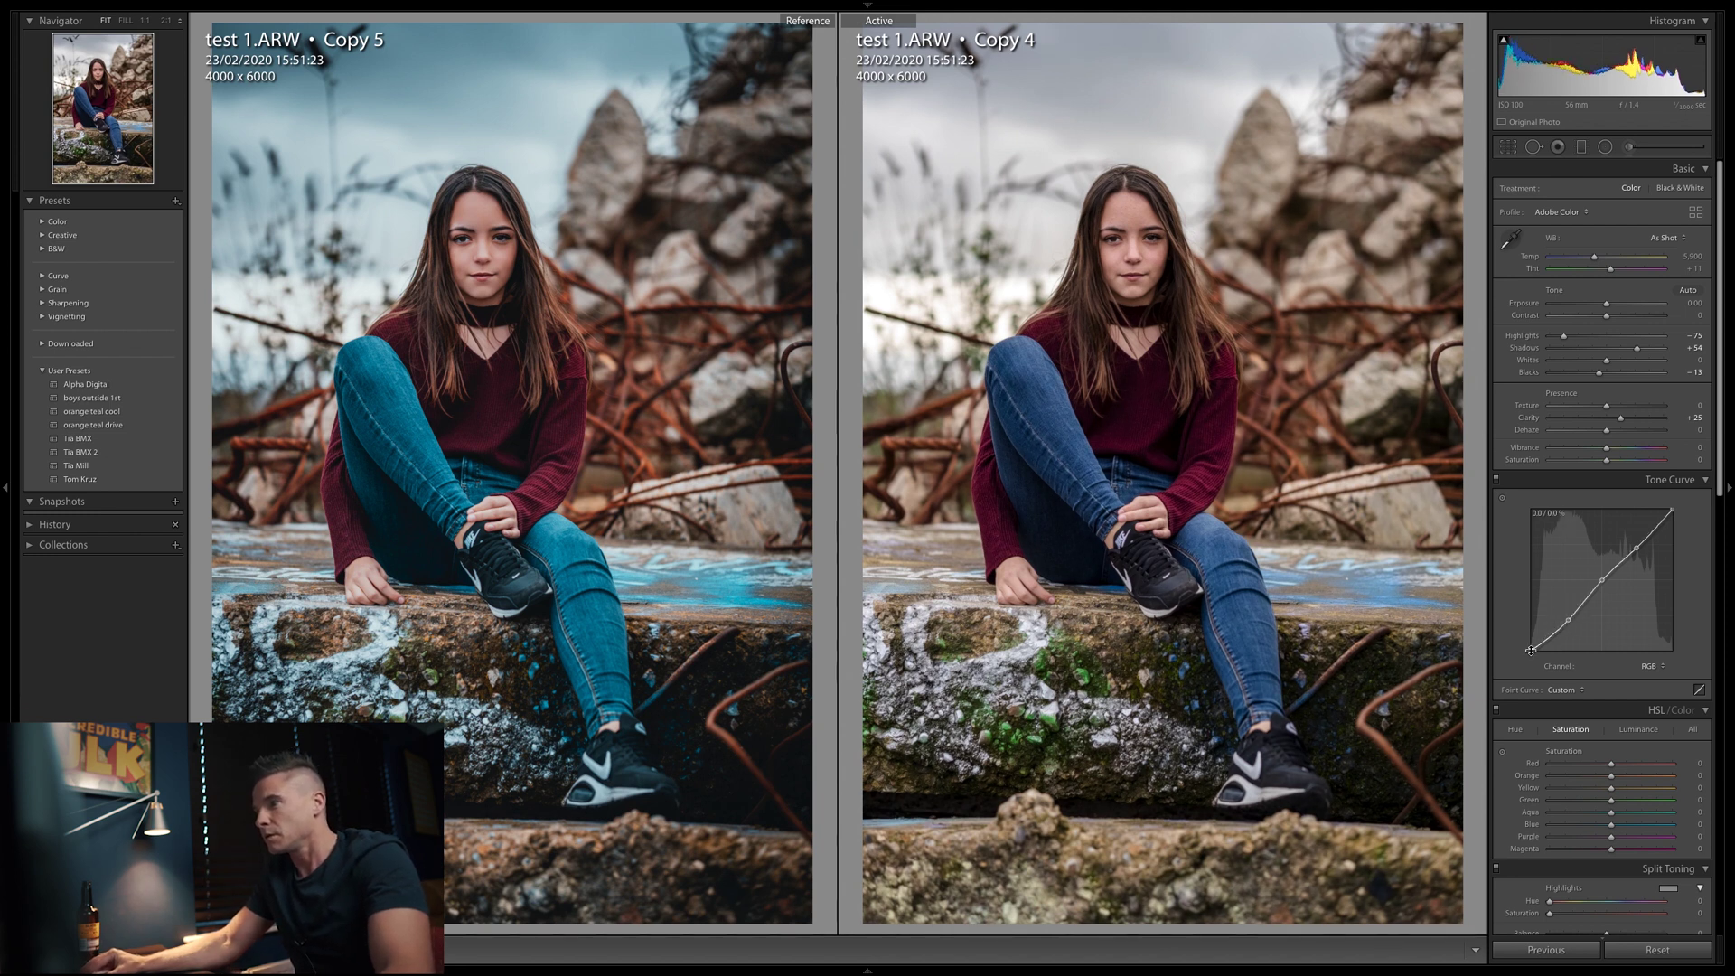
drag(1531, 648, 1529, 641)
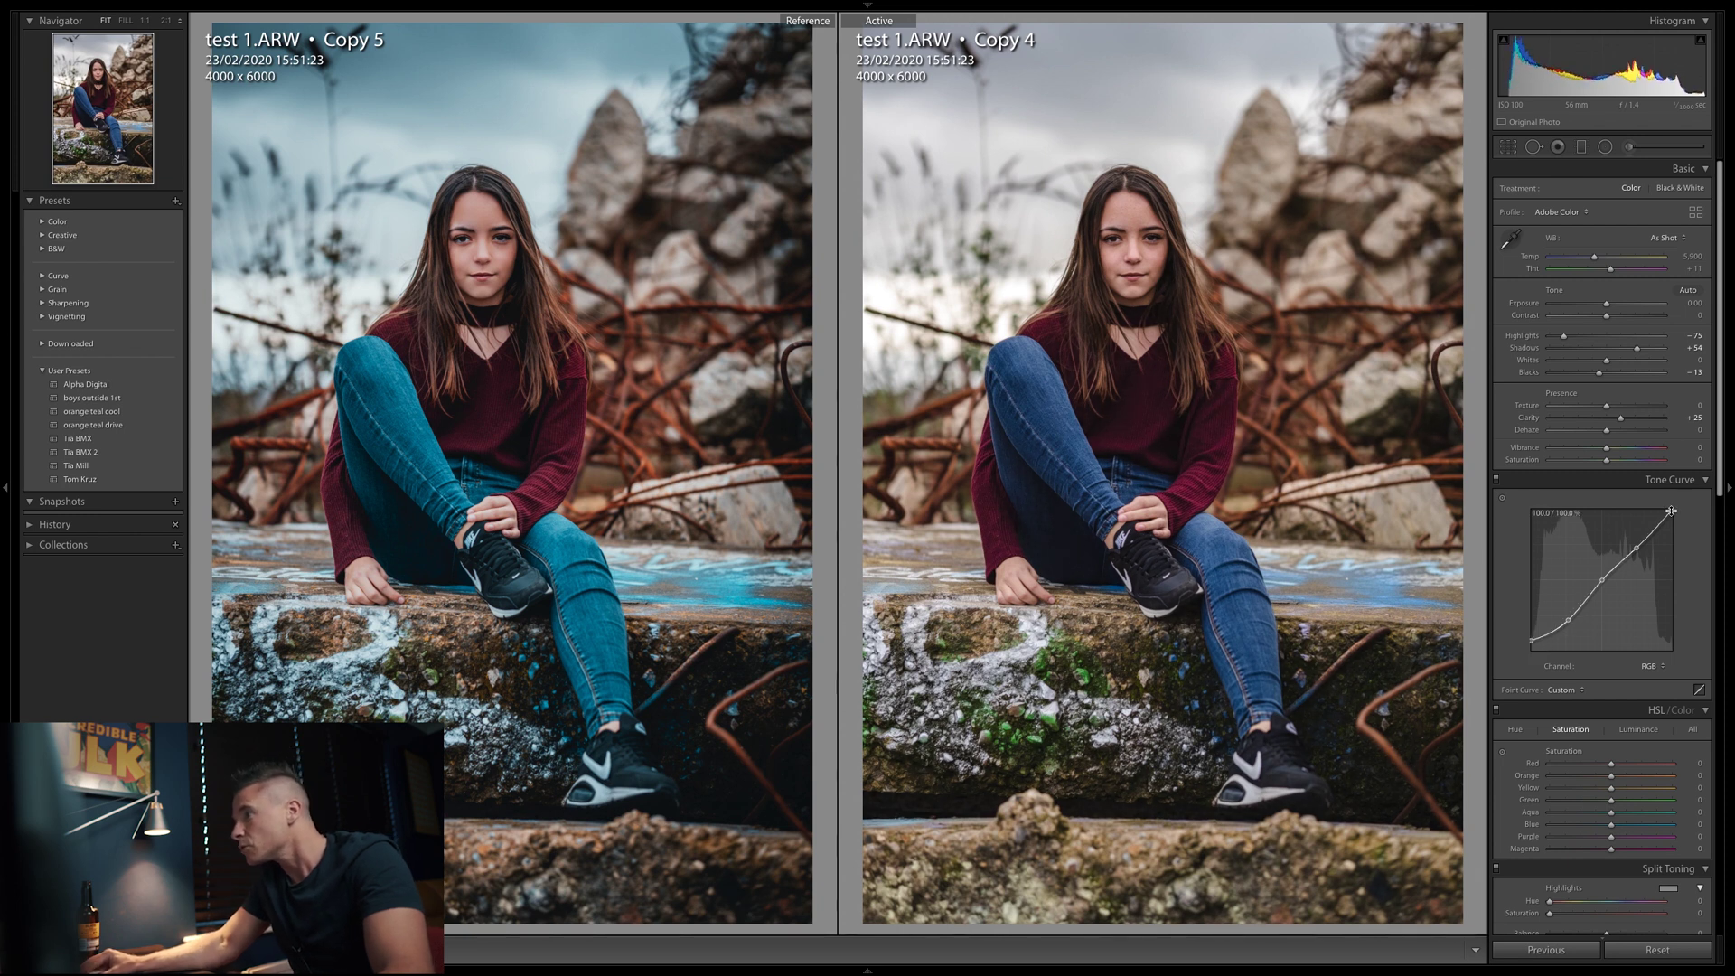
drag(1671, 514, 1672, 520)
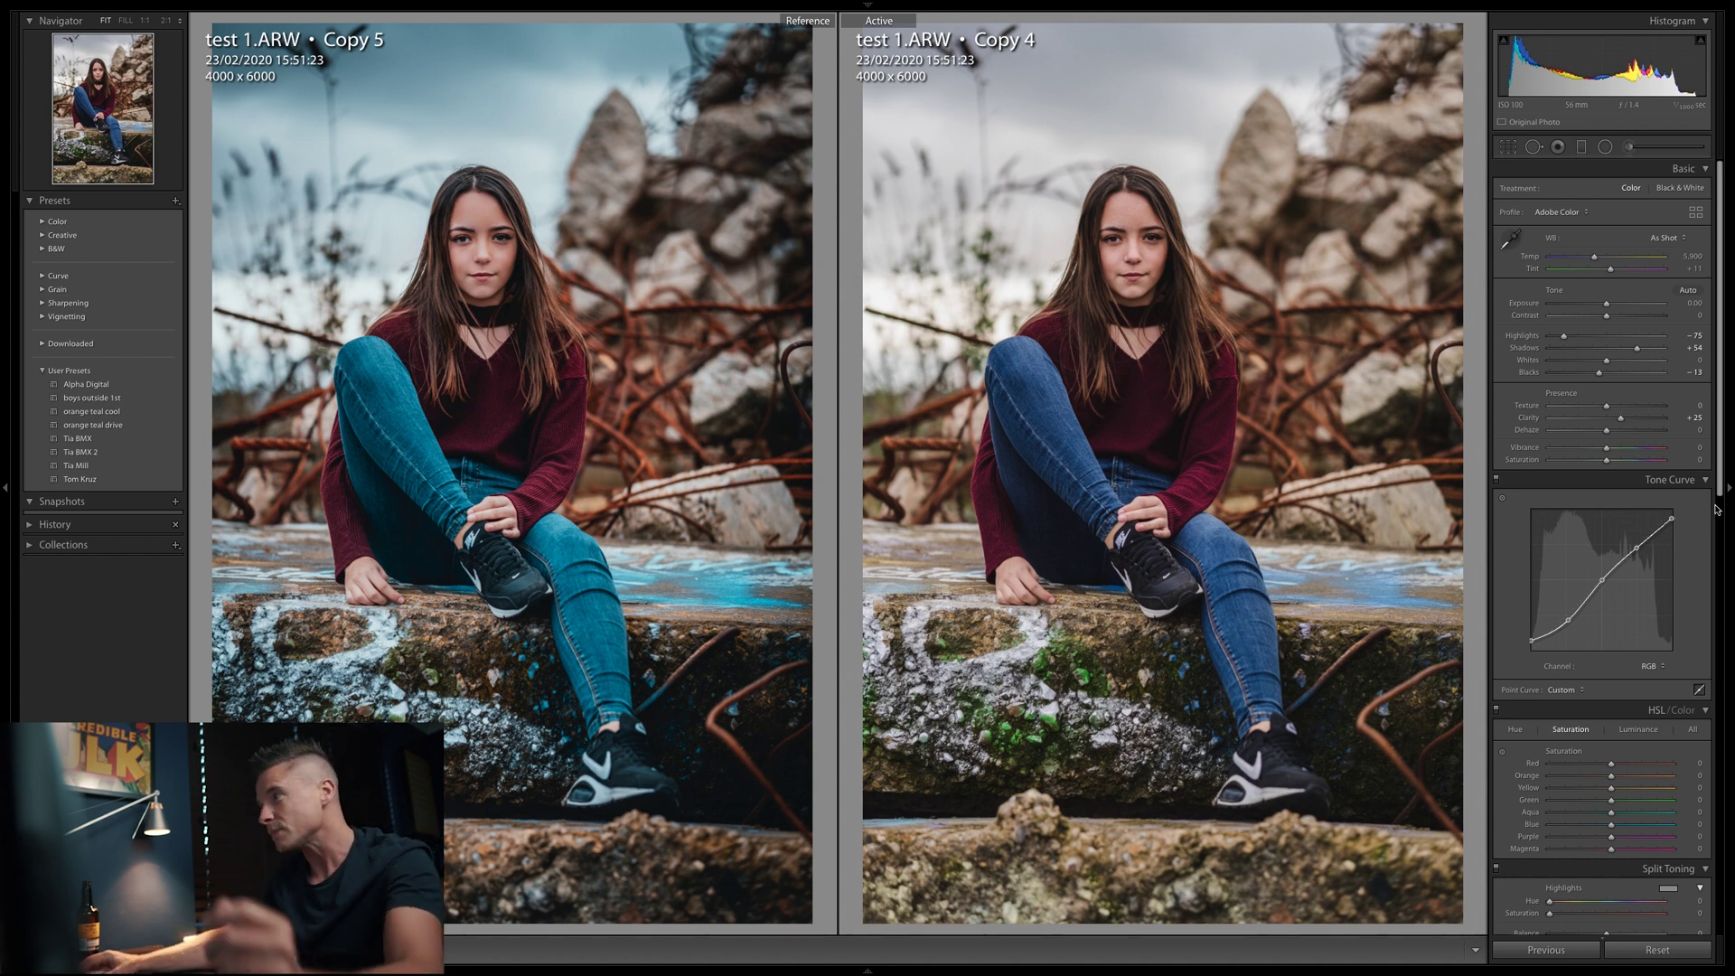
Step: Set the calibration's Red Primary hue to +89 and Blue Primary hue to -91
drag(1720, 506, 1715, 890)
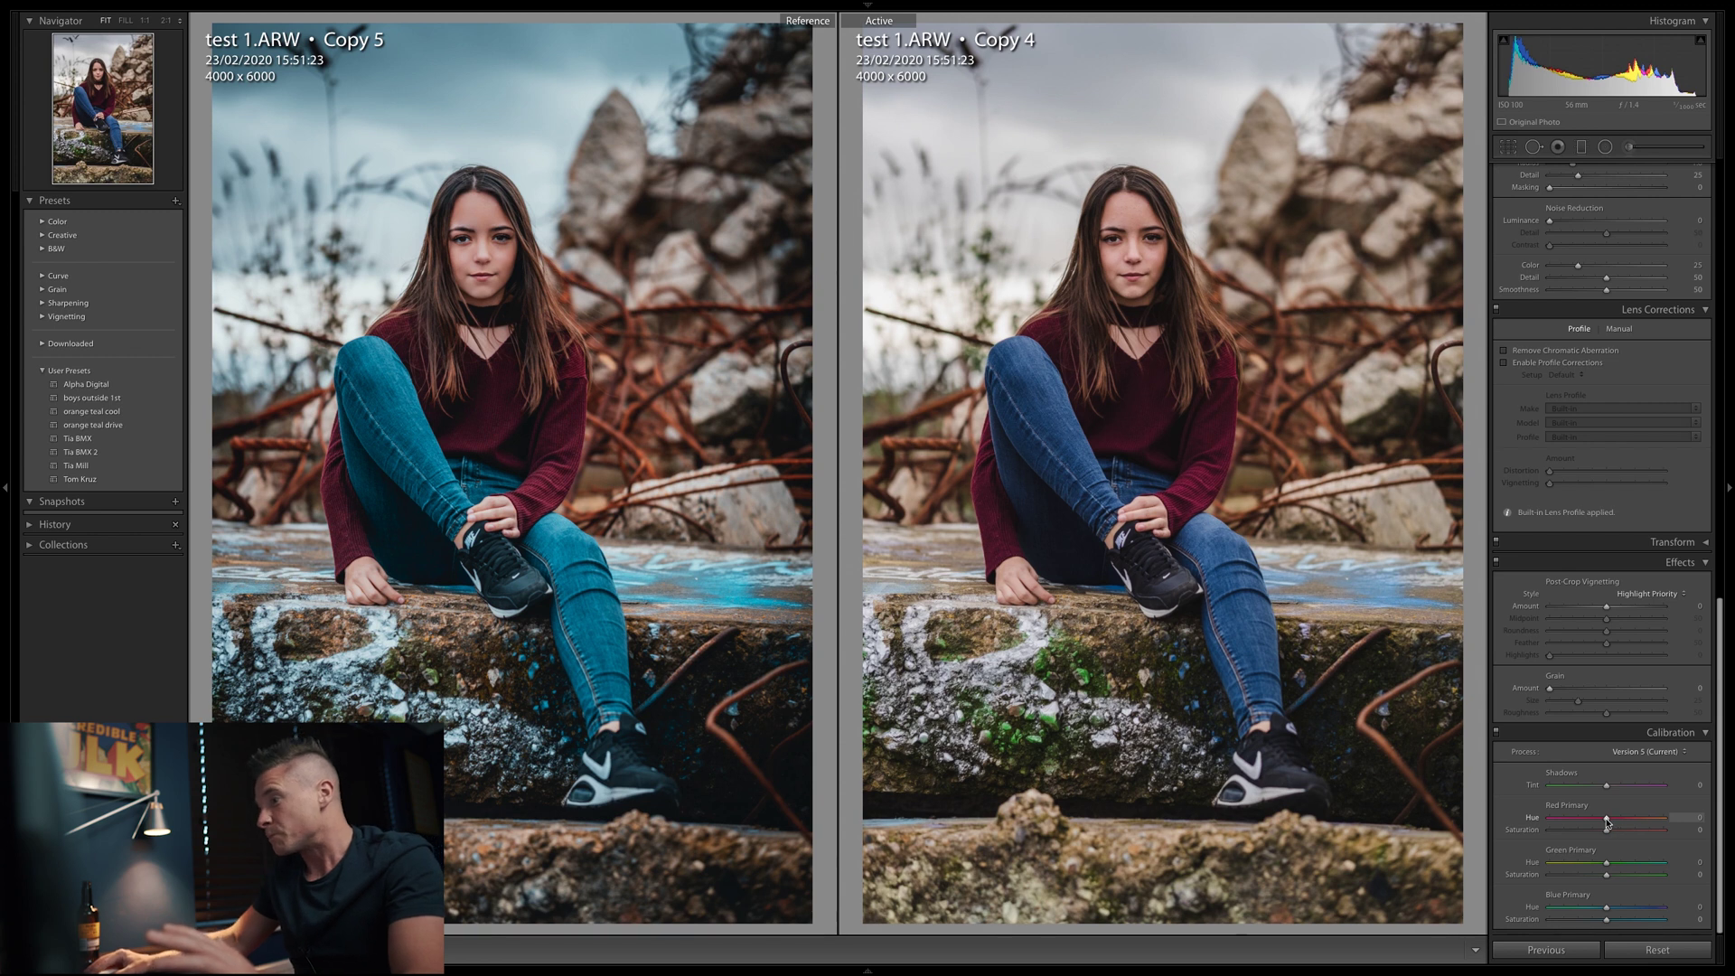
drag(1608, 821, 1658, 818)
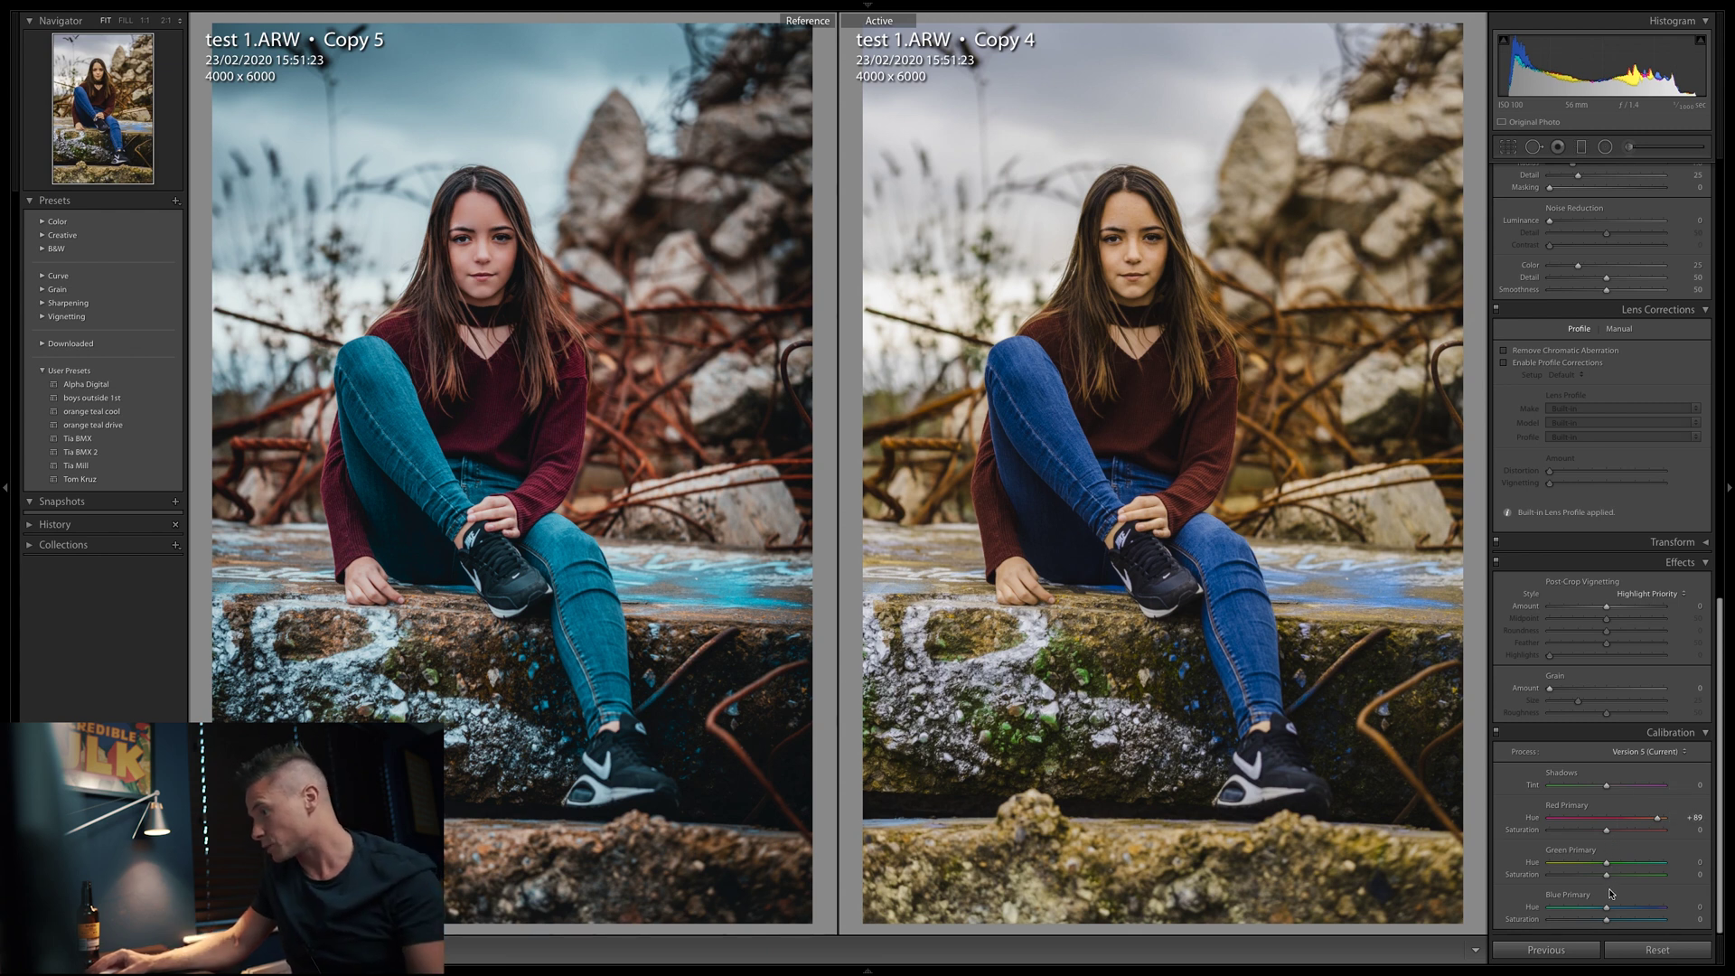
drag(1608, 910, 1558, 911)
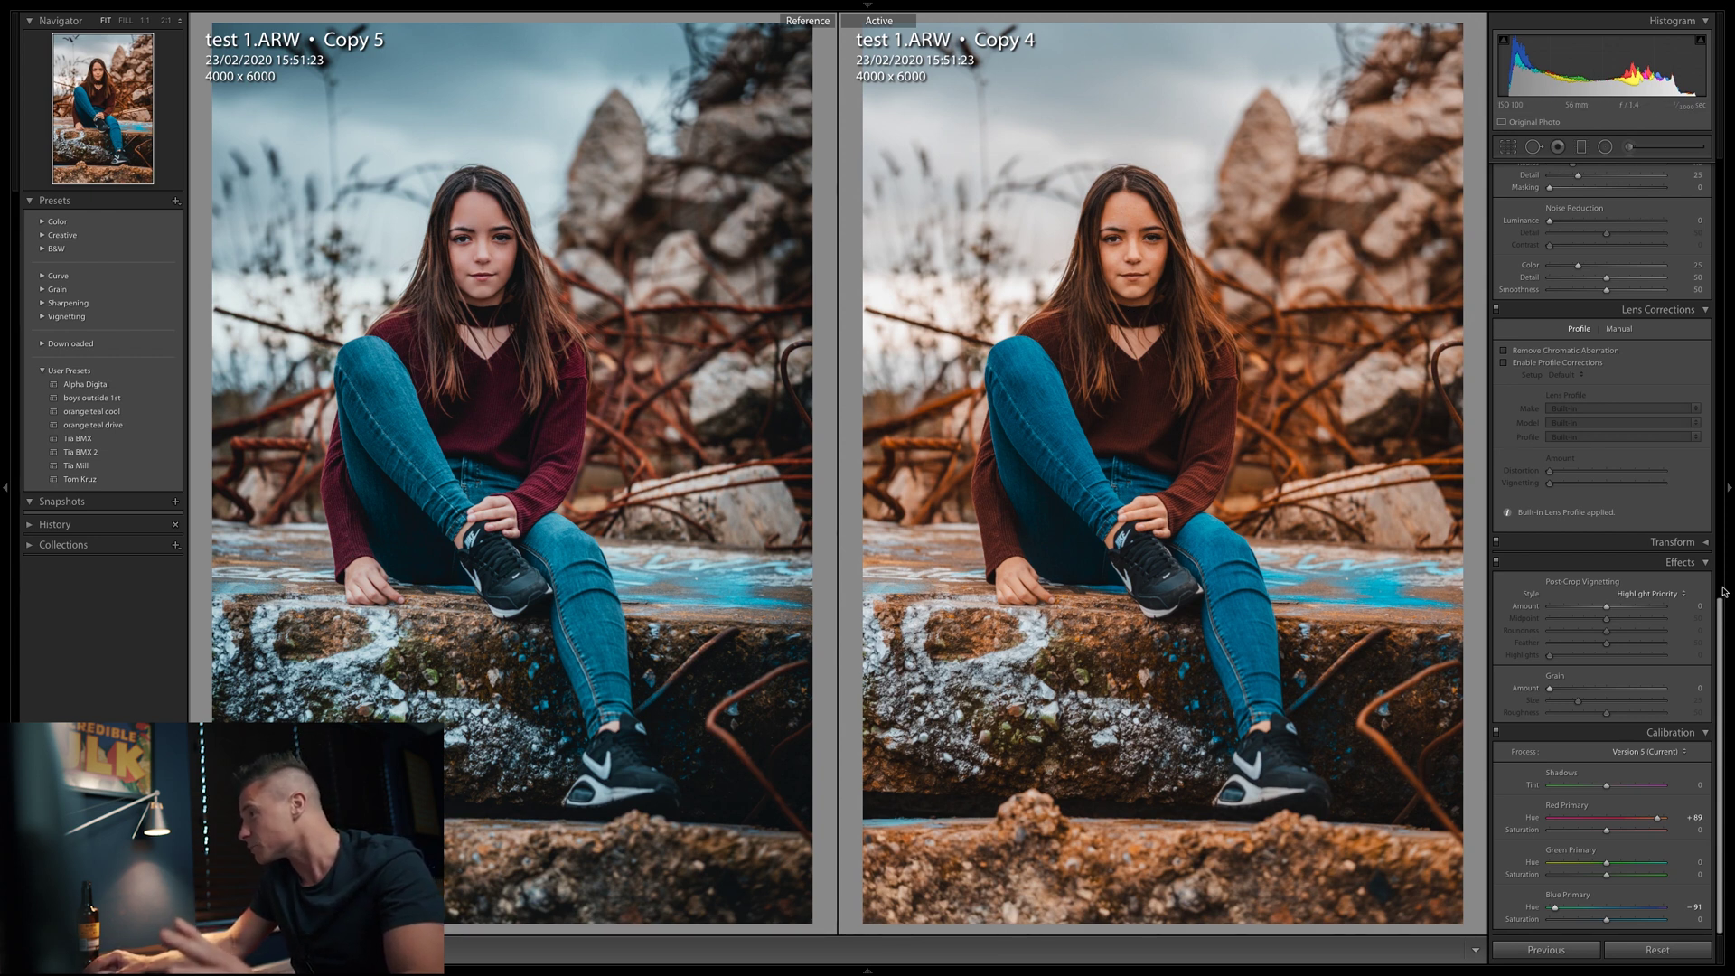
Step: Tint the split-toning highlights blue with hue 215 and saturation 23
drag(1720, 615, 1723, 368)
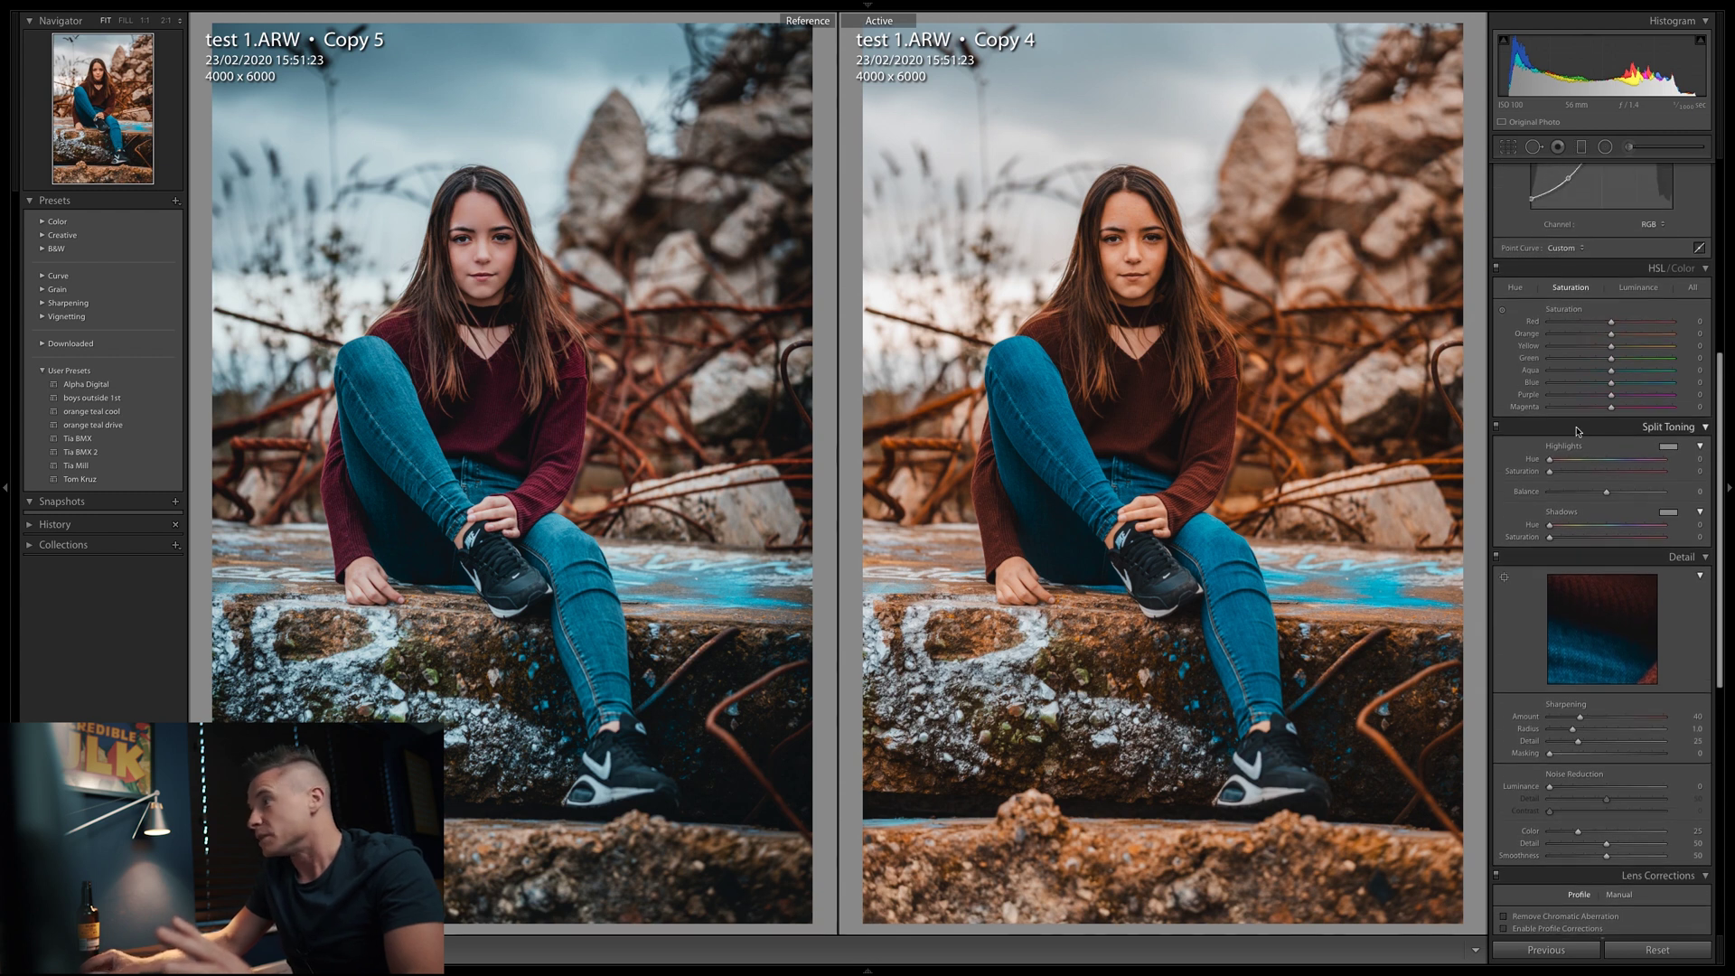
click(1671, 449)
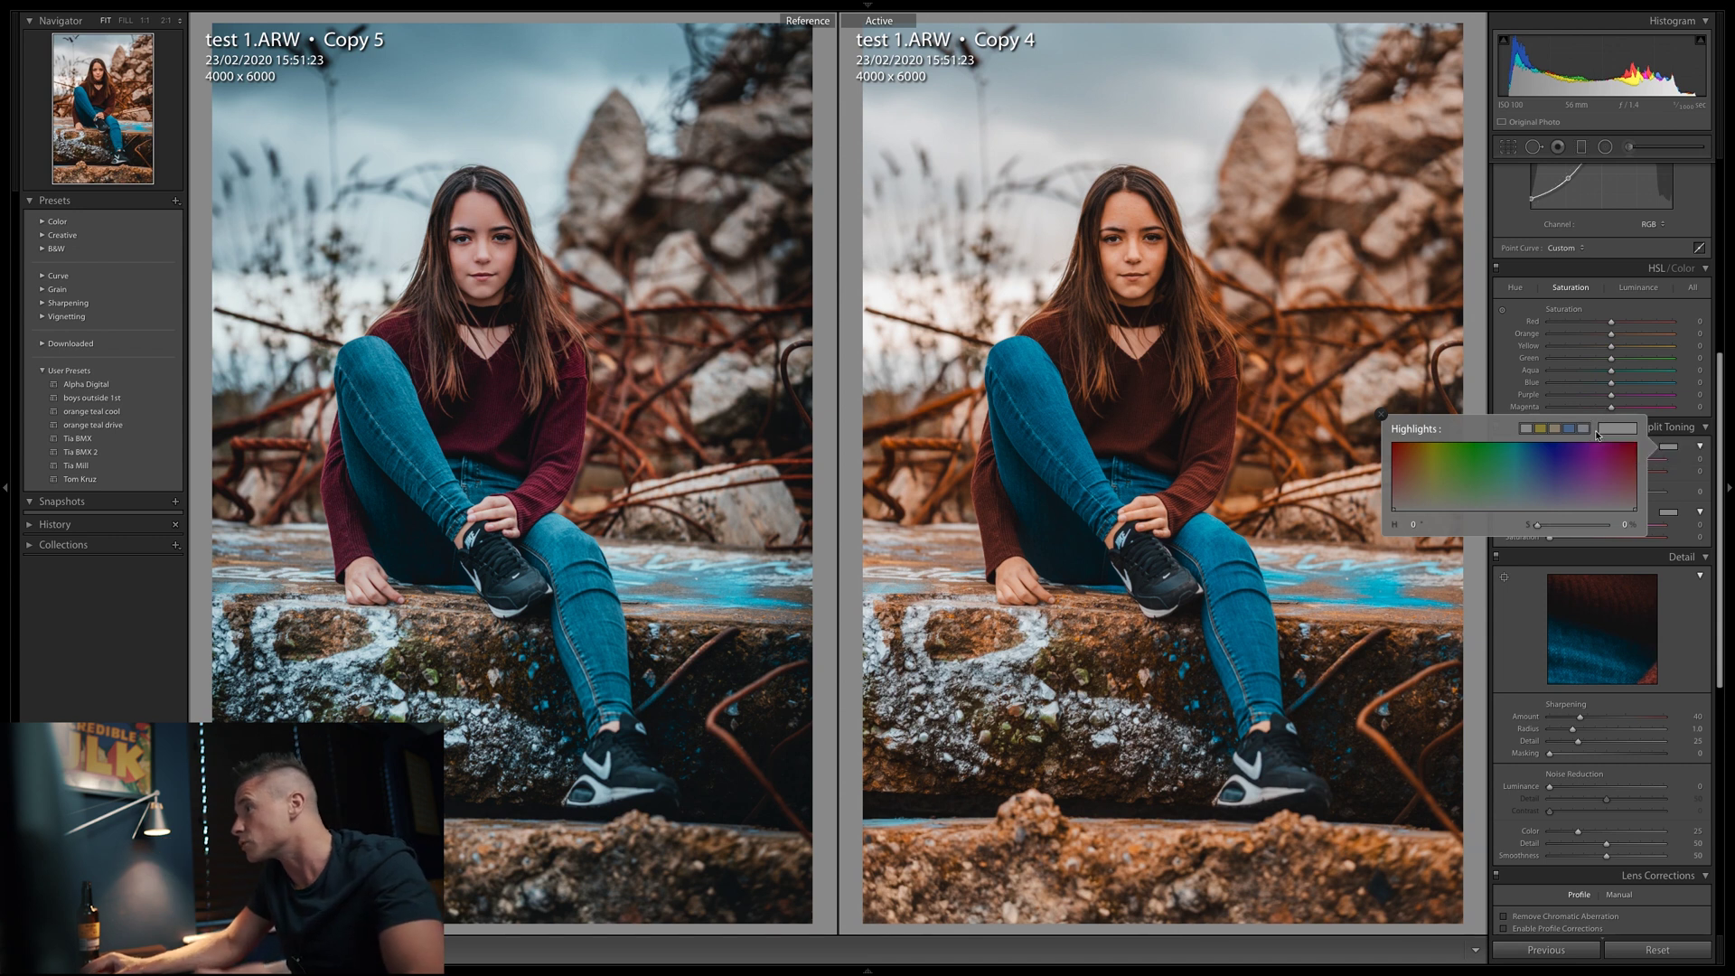
click(1672, 446)
click(1671, 446)
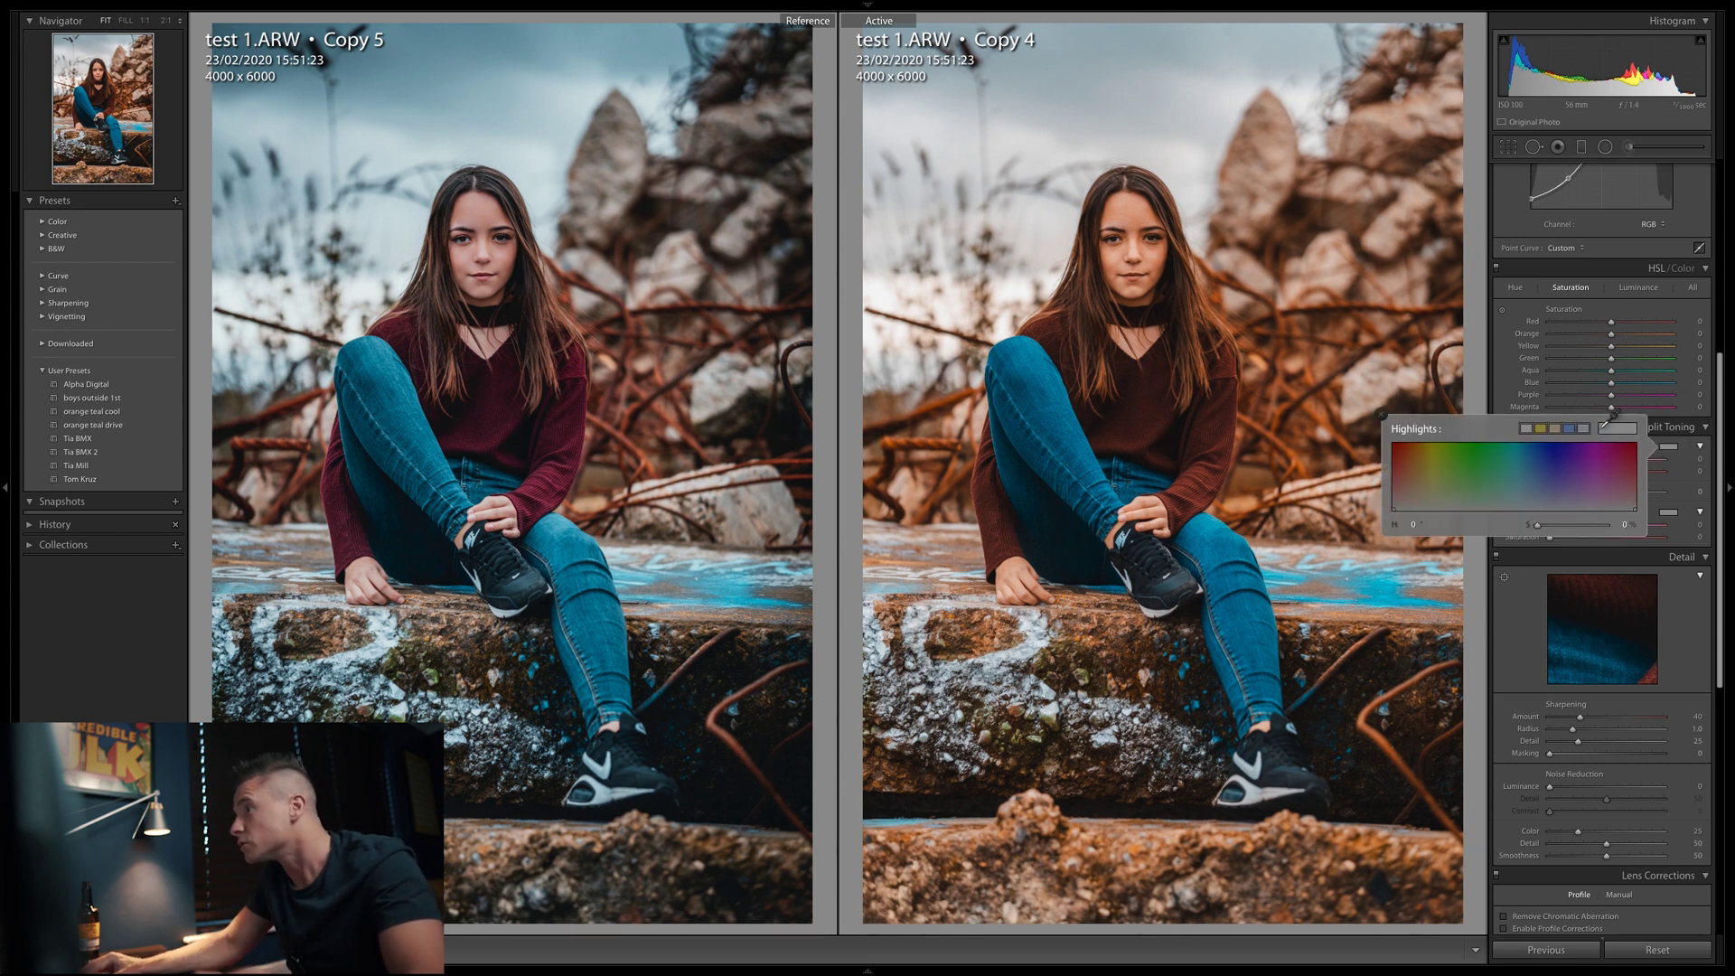
click(1538, 502)
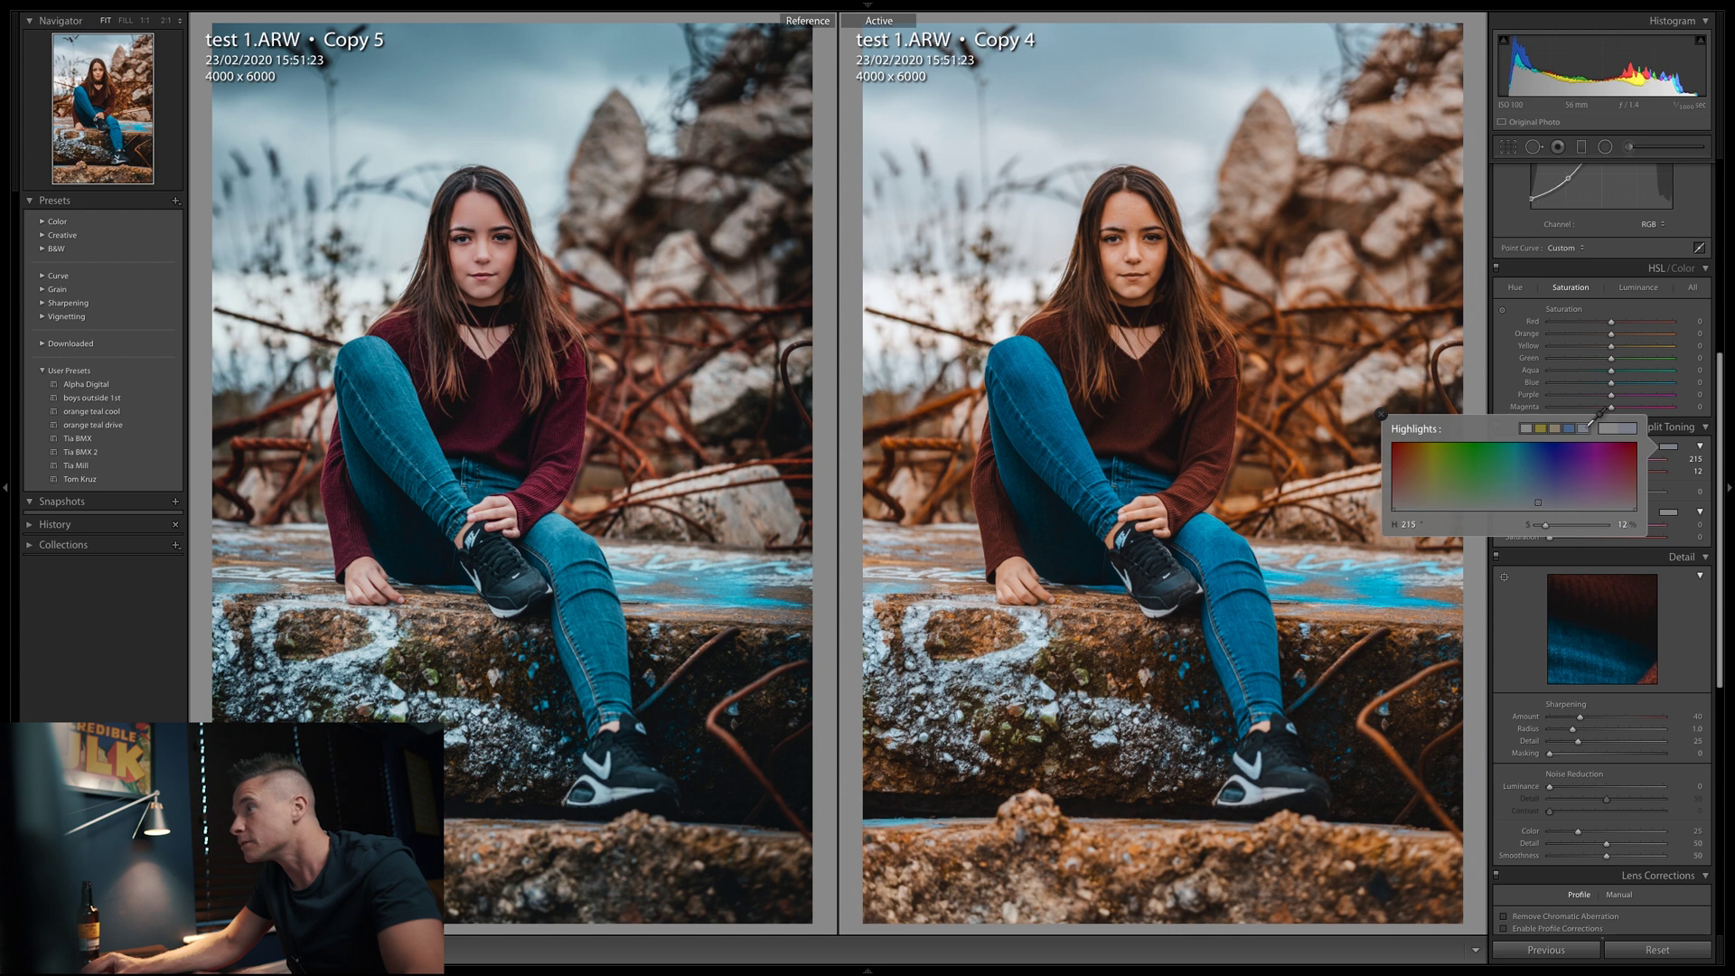
click(1675, 449)
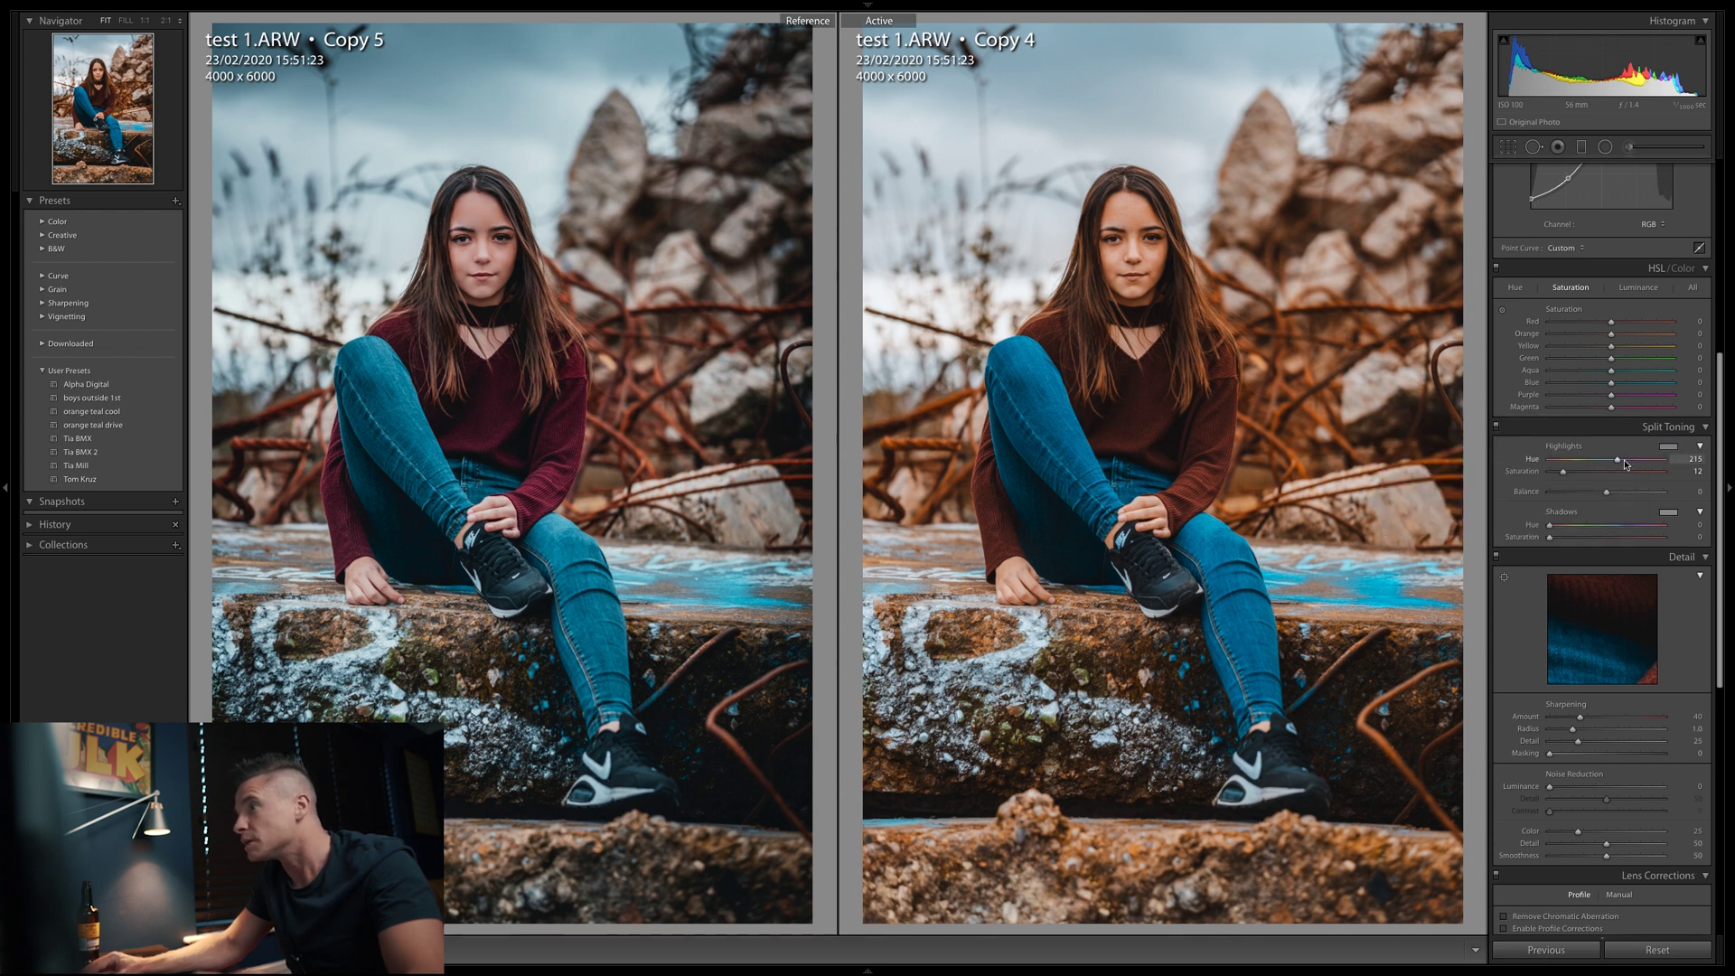
drag(1564, 472, 1576, 474)
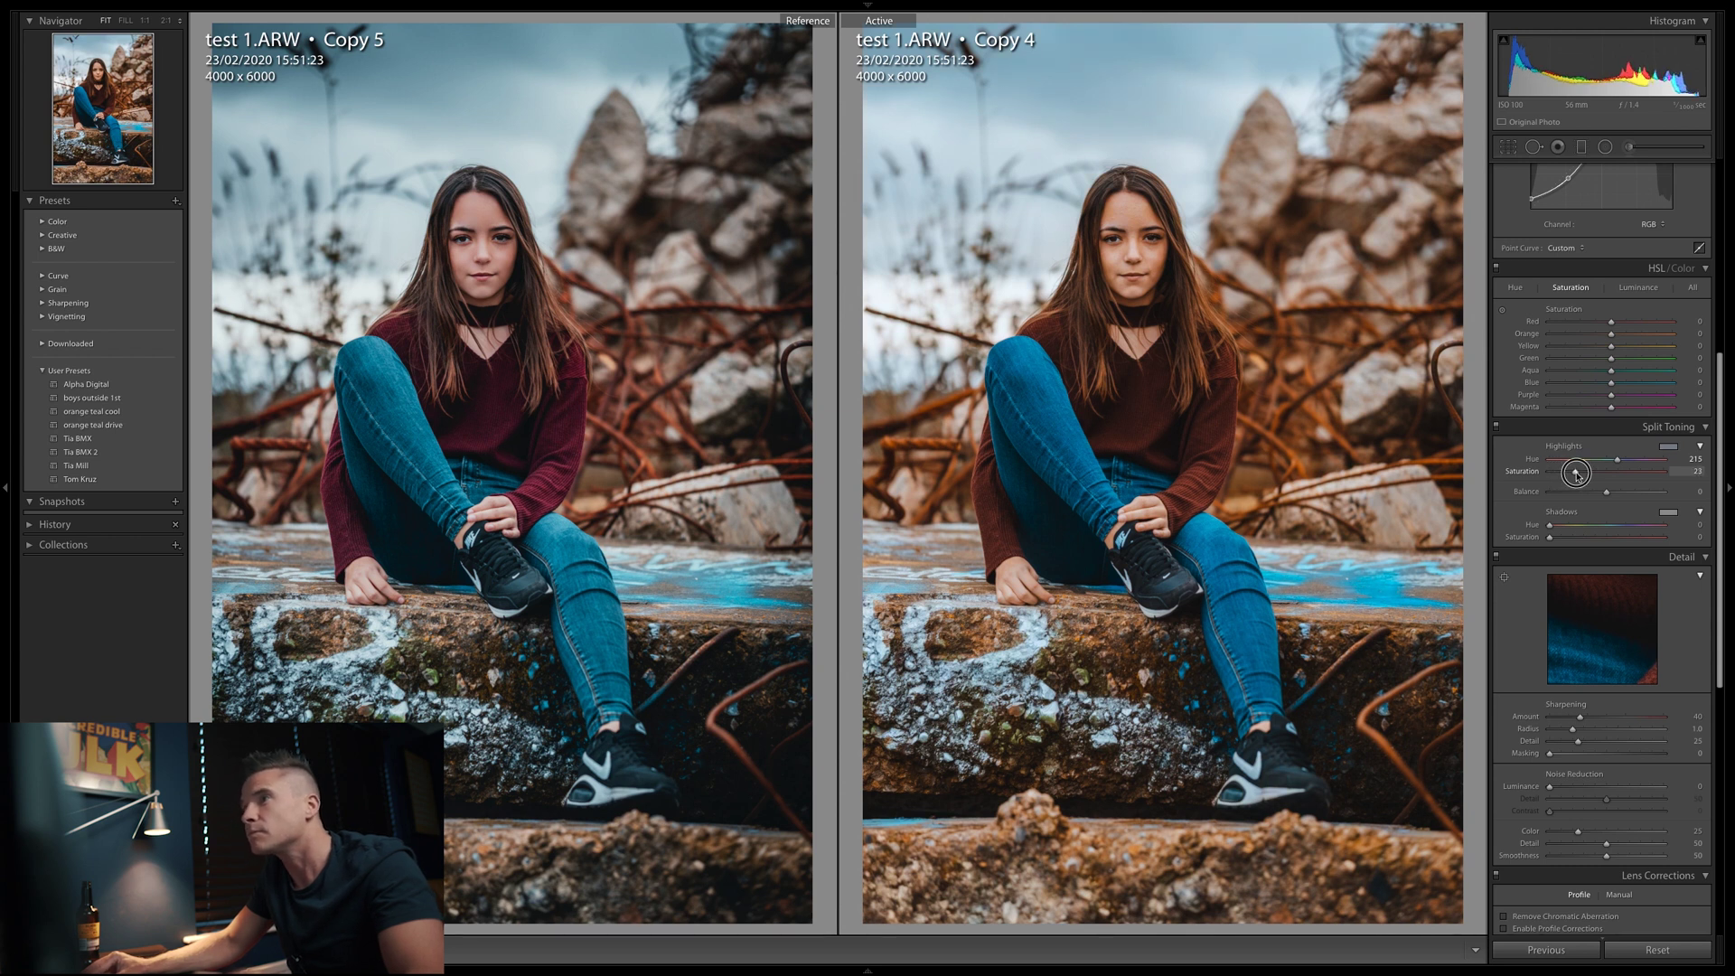
Step: Tint the split-toning shadows with hue 215 and saturation 20, and set the highlights saturation to 20
click(1669, 513)
drag(1604, 482, 1672, 503)
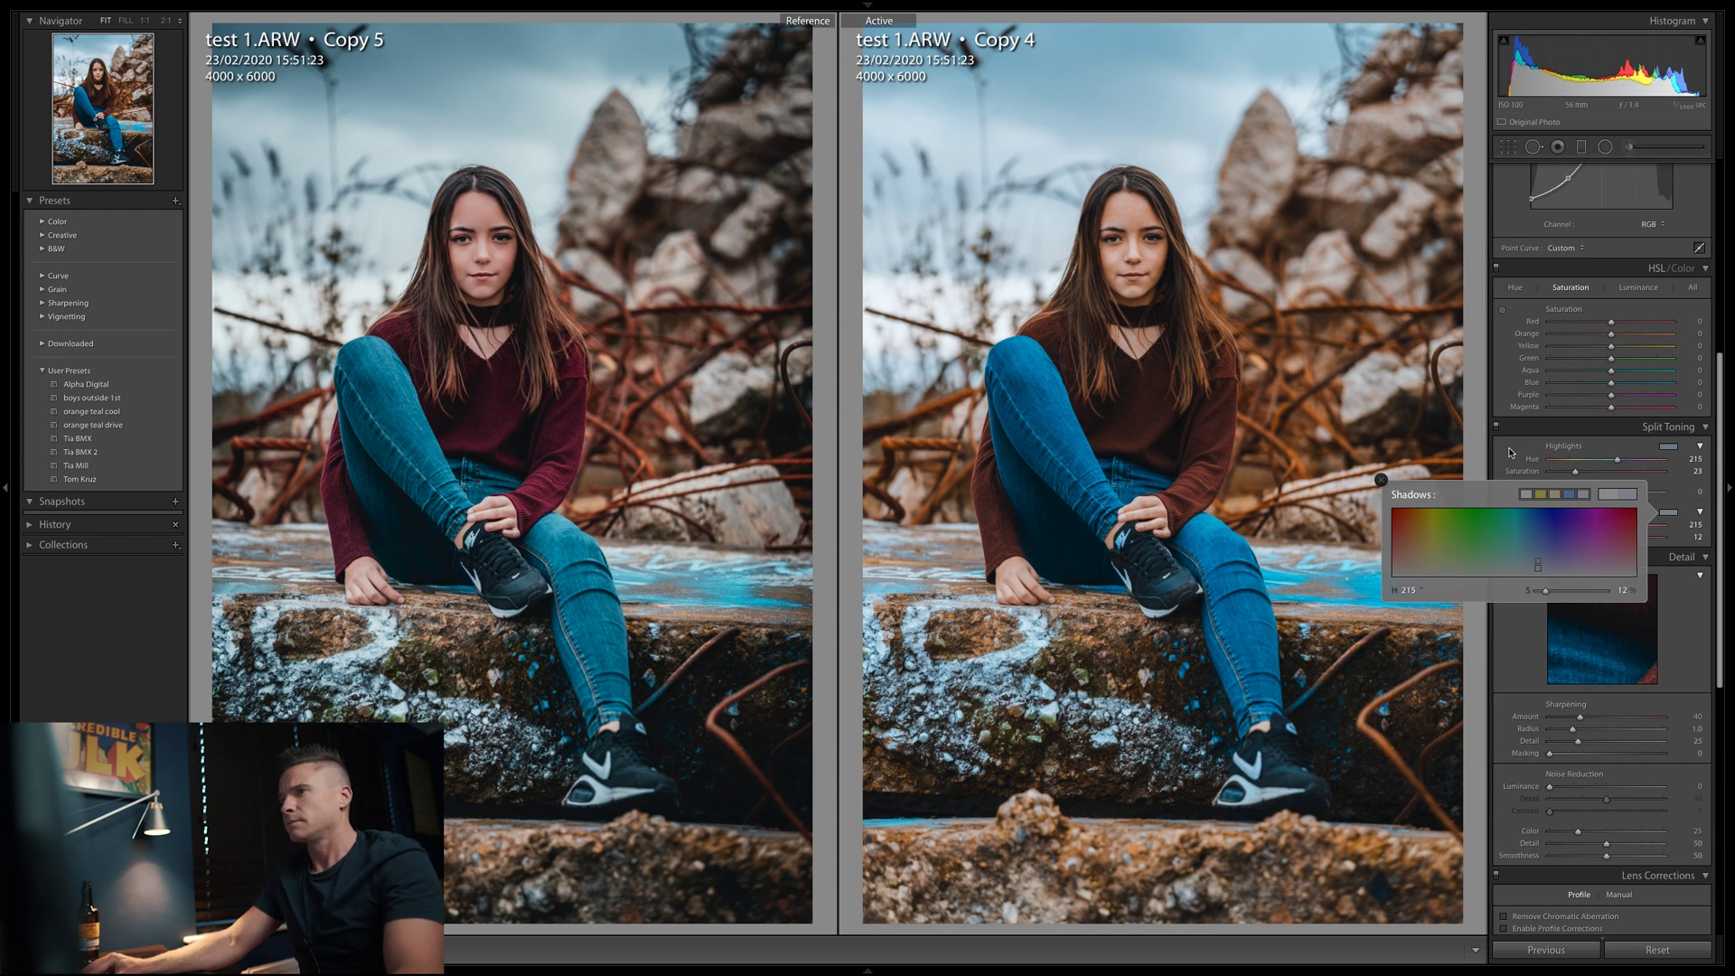
click(1509, 452)
mouse_move(1564, 538)
mouse_down()
mouse_move(1652, 539)
mouse_move(1556, 539)
mouse_move(1632, 540)
mouse_move(1573, 539)
mouse_up()
drag(1563, 538, 1572, 540)
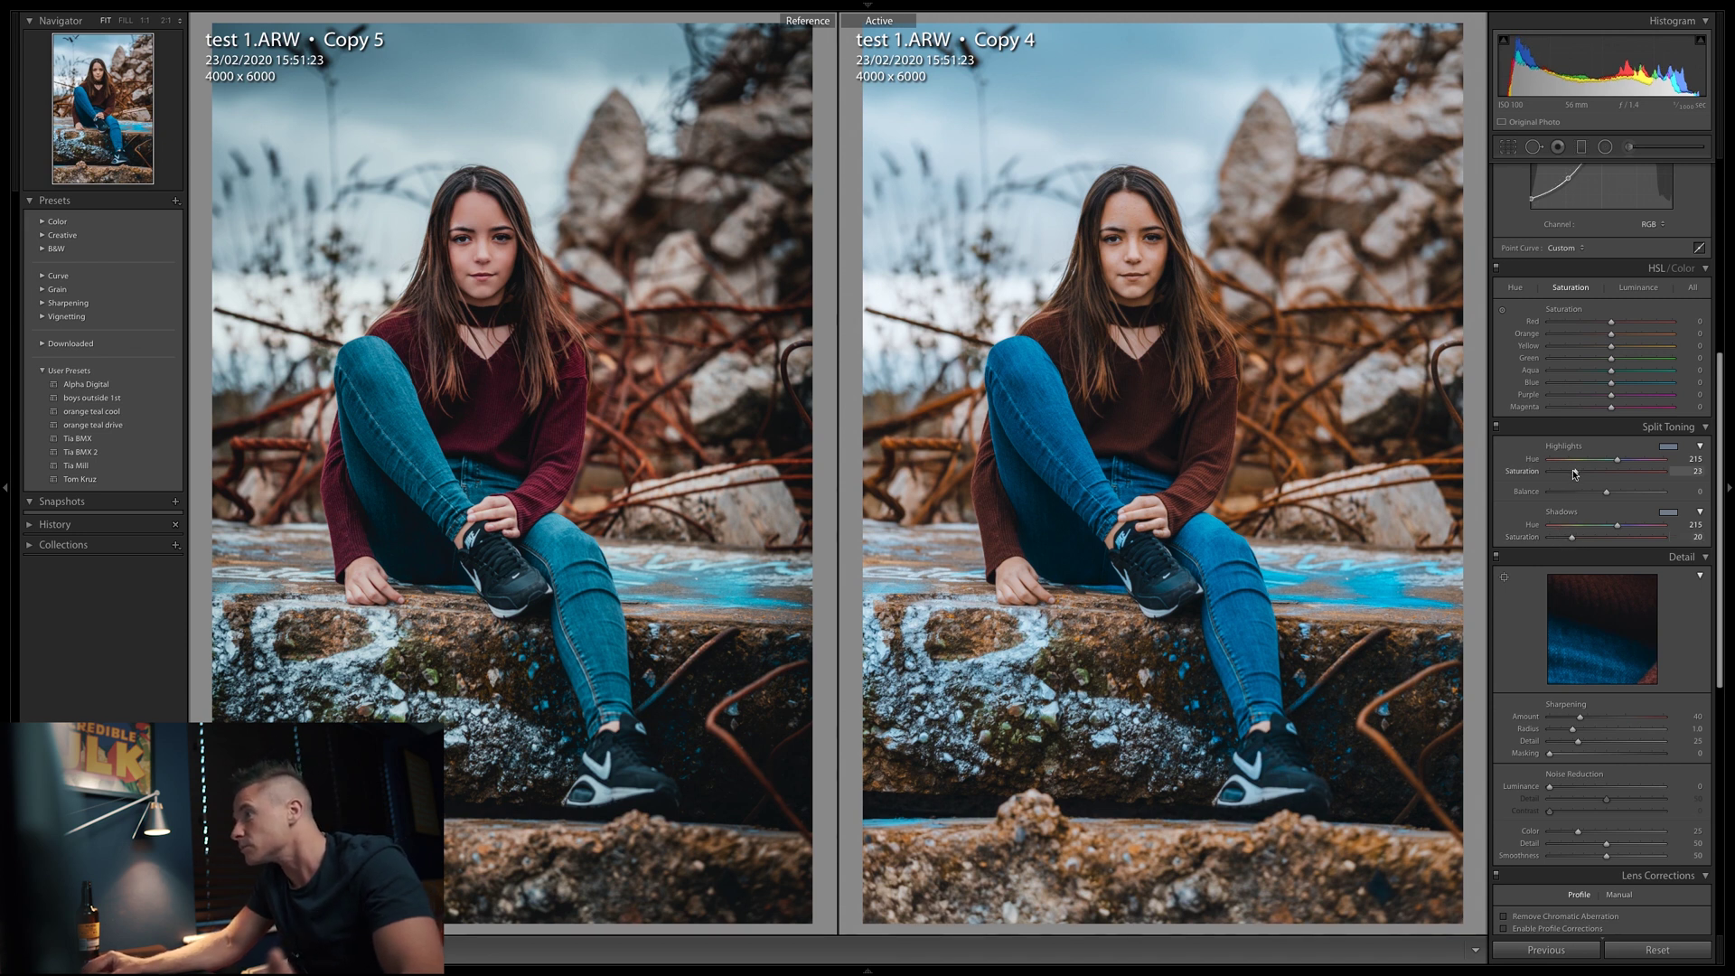
drag(1575, 472, 1569, 472)
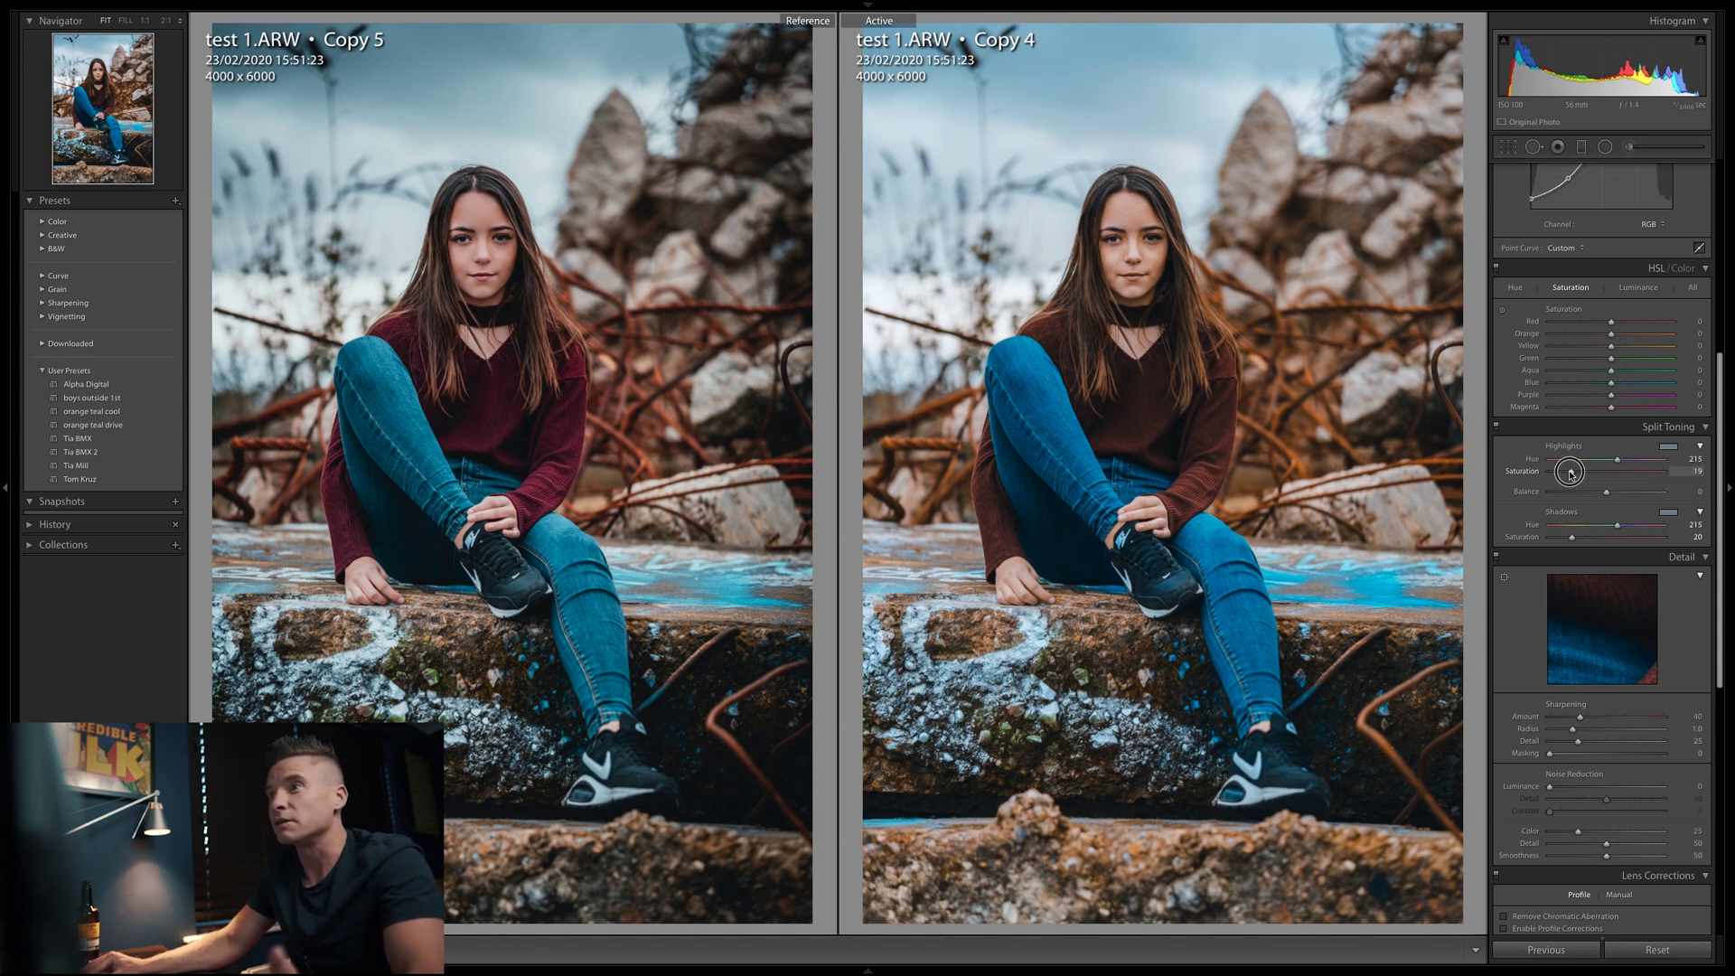
drag(1570, 471, 1572, 472)
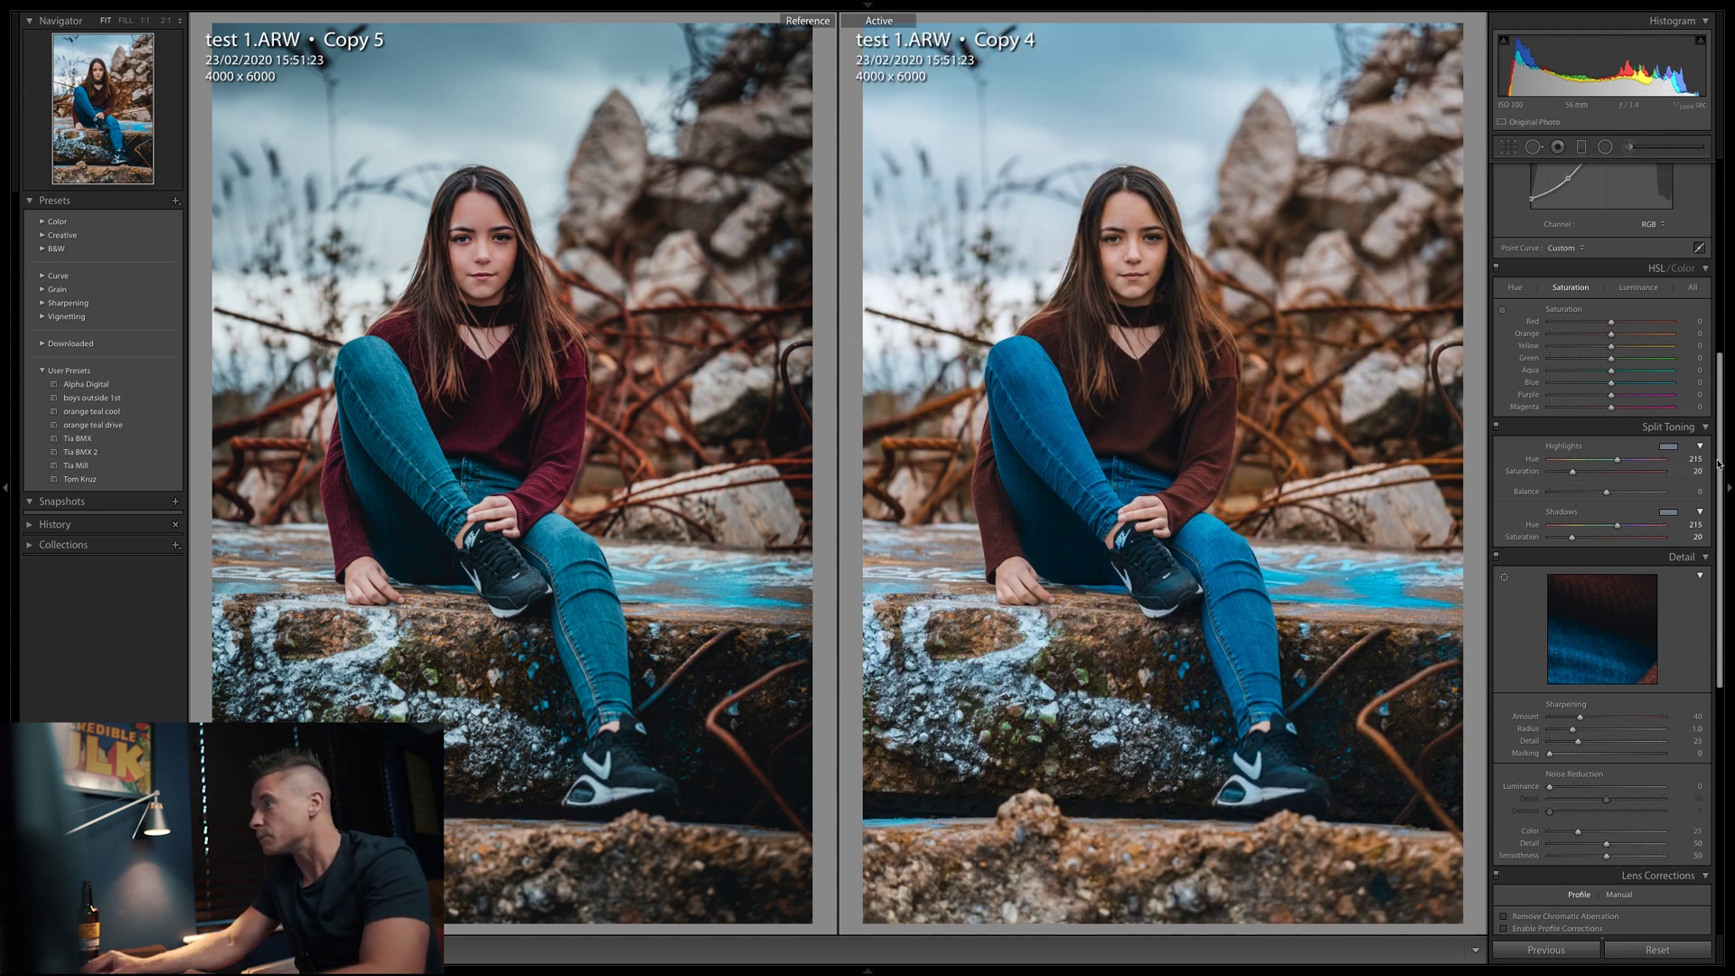
Step: Shift the HSL Red hue strongly toward magenta, to about -80
drag(1721, 462, 1720, 463)
scroll(1720, 463, up, 1)
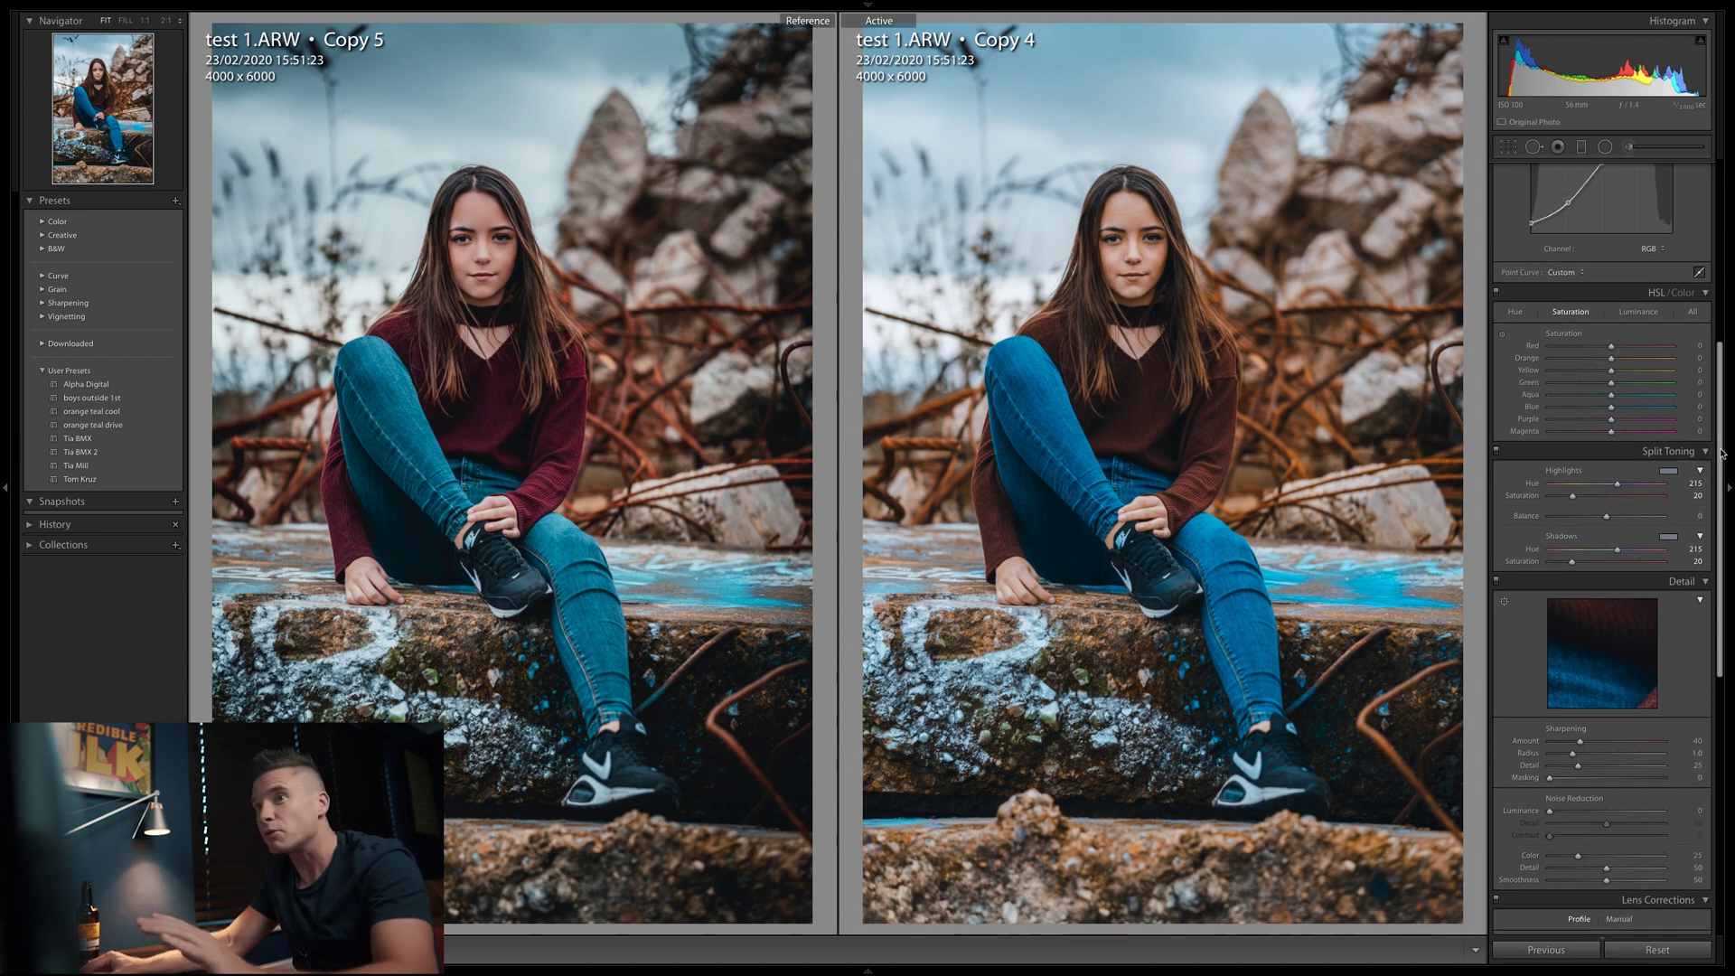
drag(1720, 496, 1704, 548)
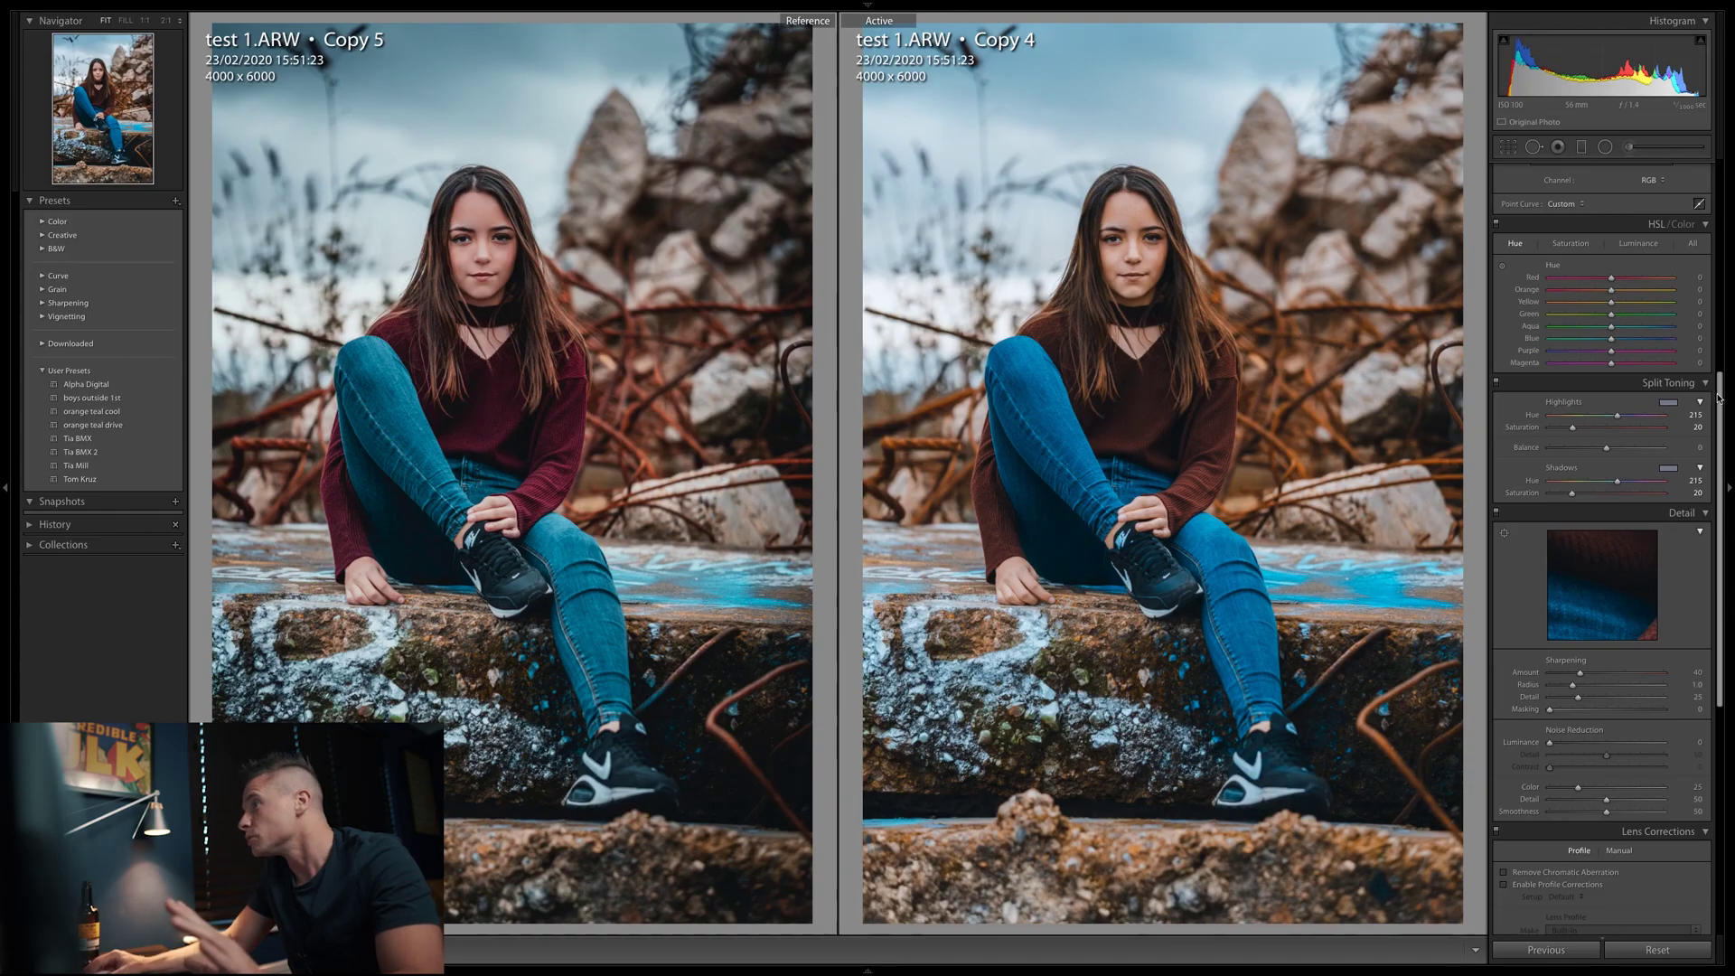
scroll(1719, 398, up, 3)
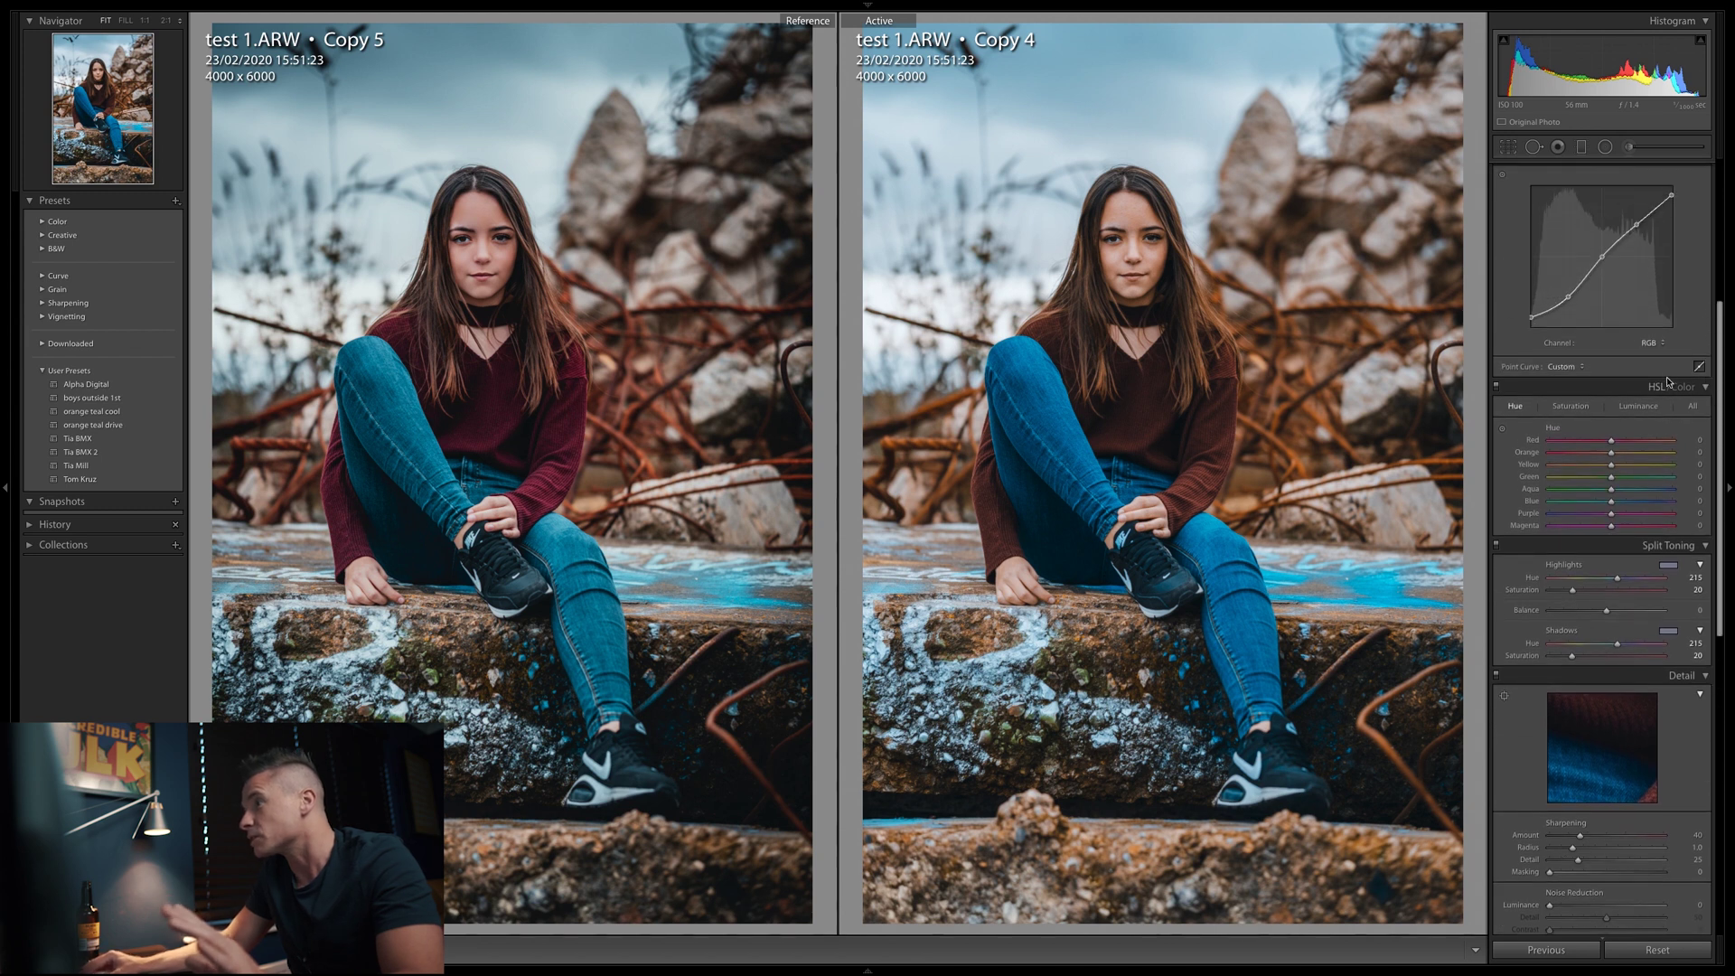
click(1611, 443)
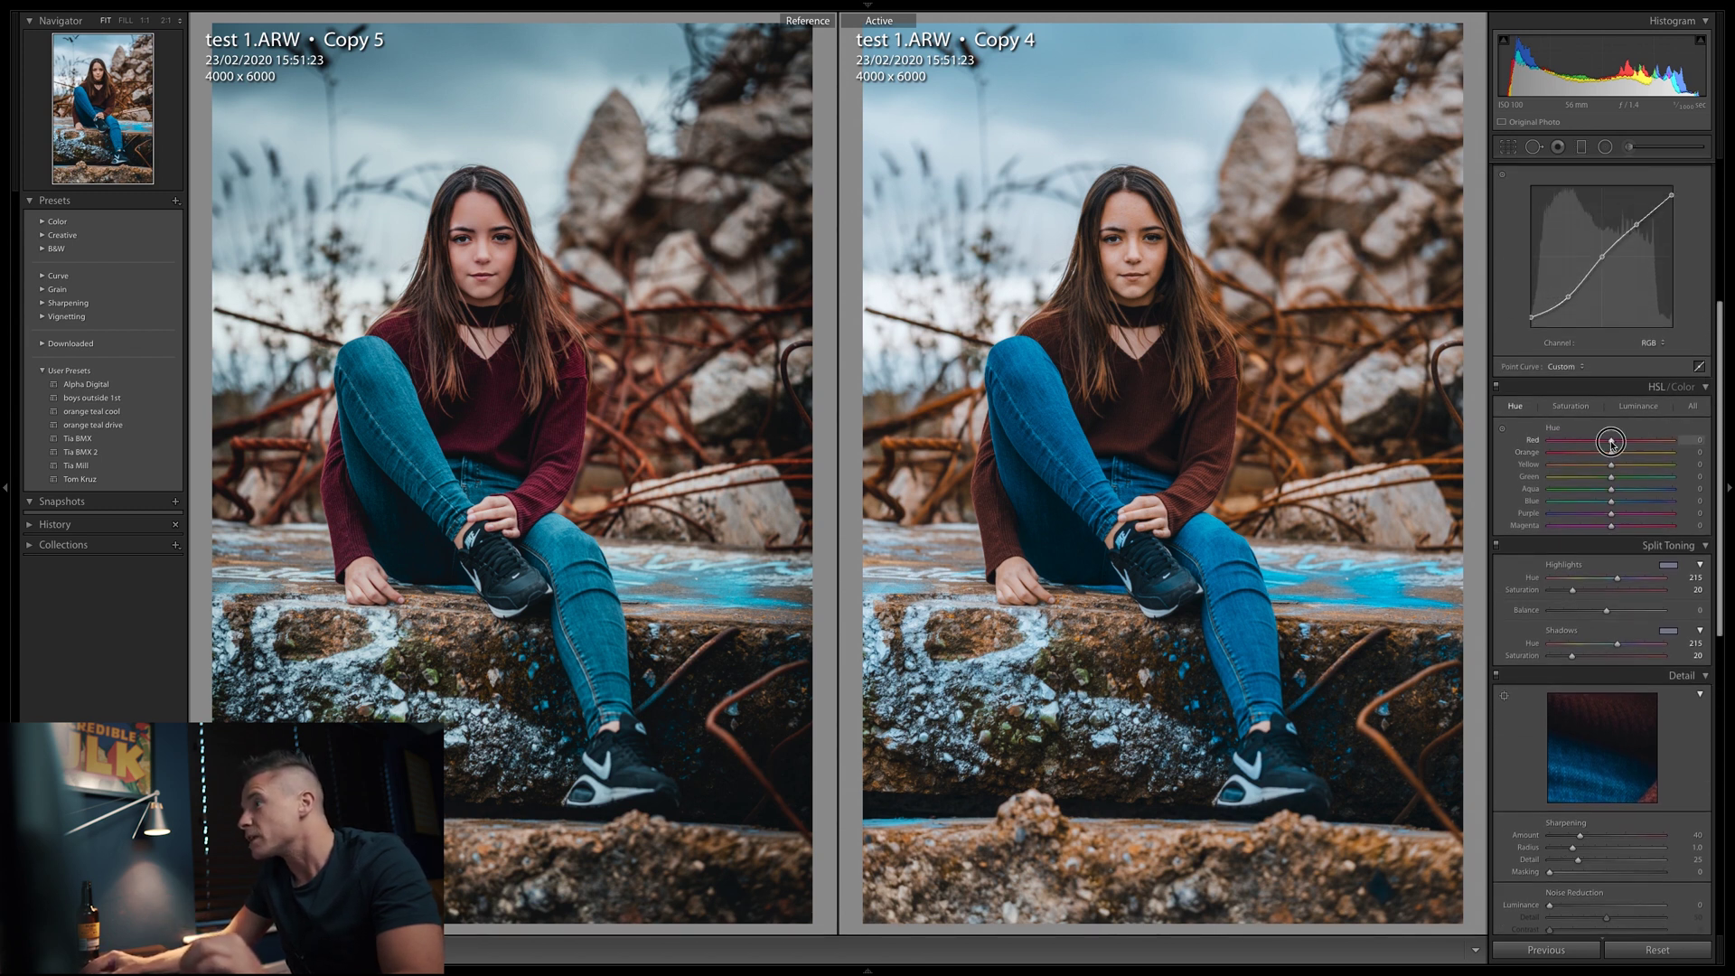
drag(1605, 443, 1560, 443)
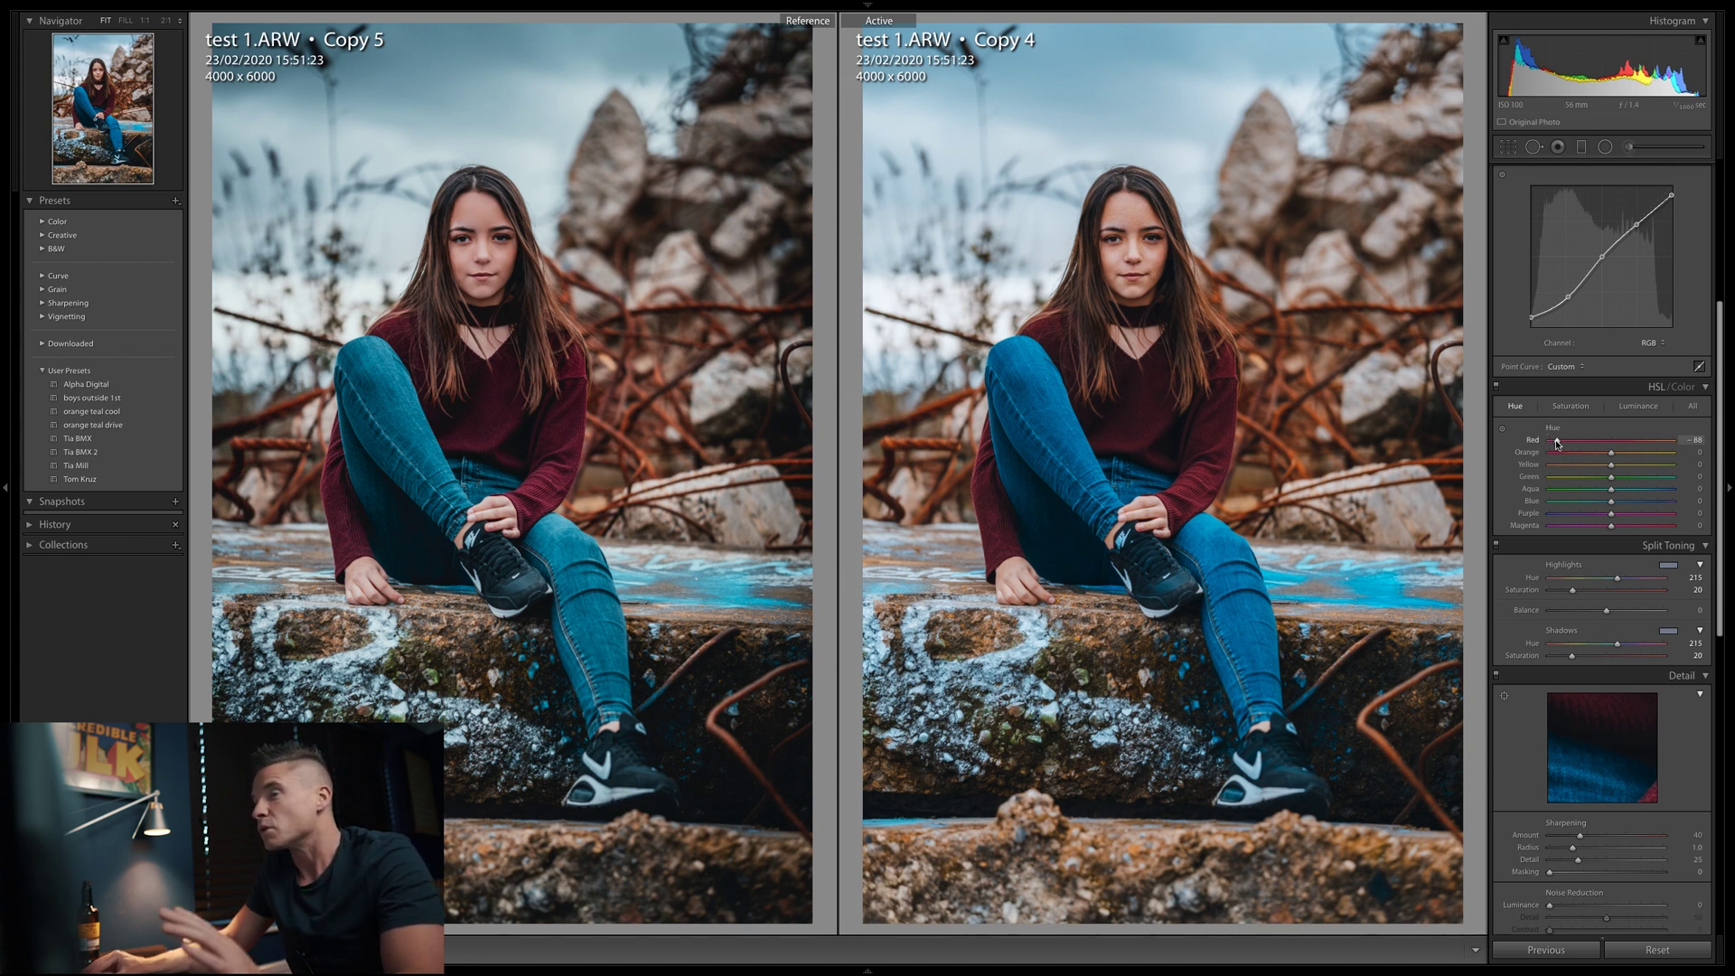
Step: Set the HSL Orange saturation to -14 and compare the edit with the original photo several times
click(1572, 408)
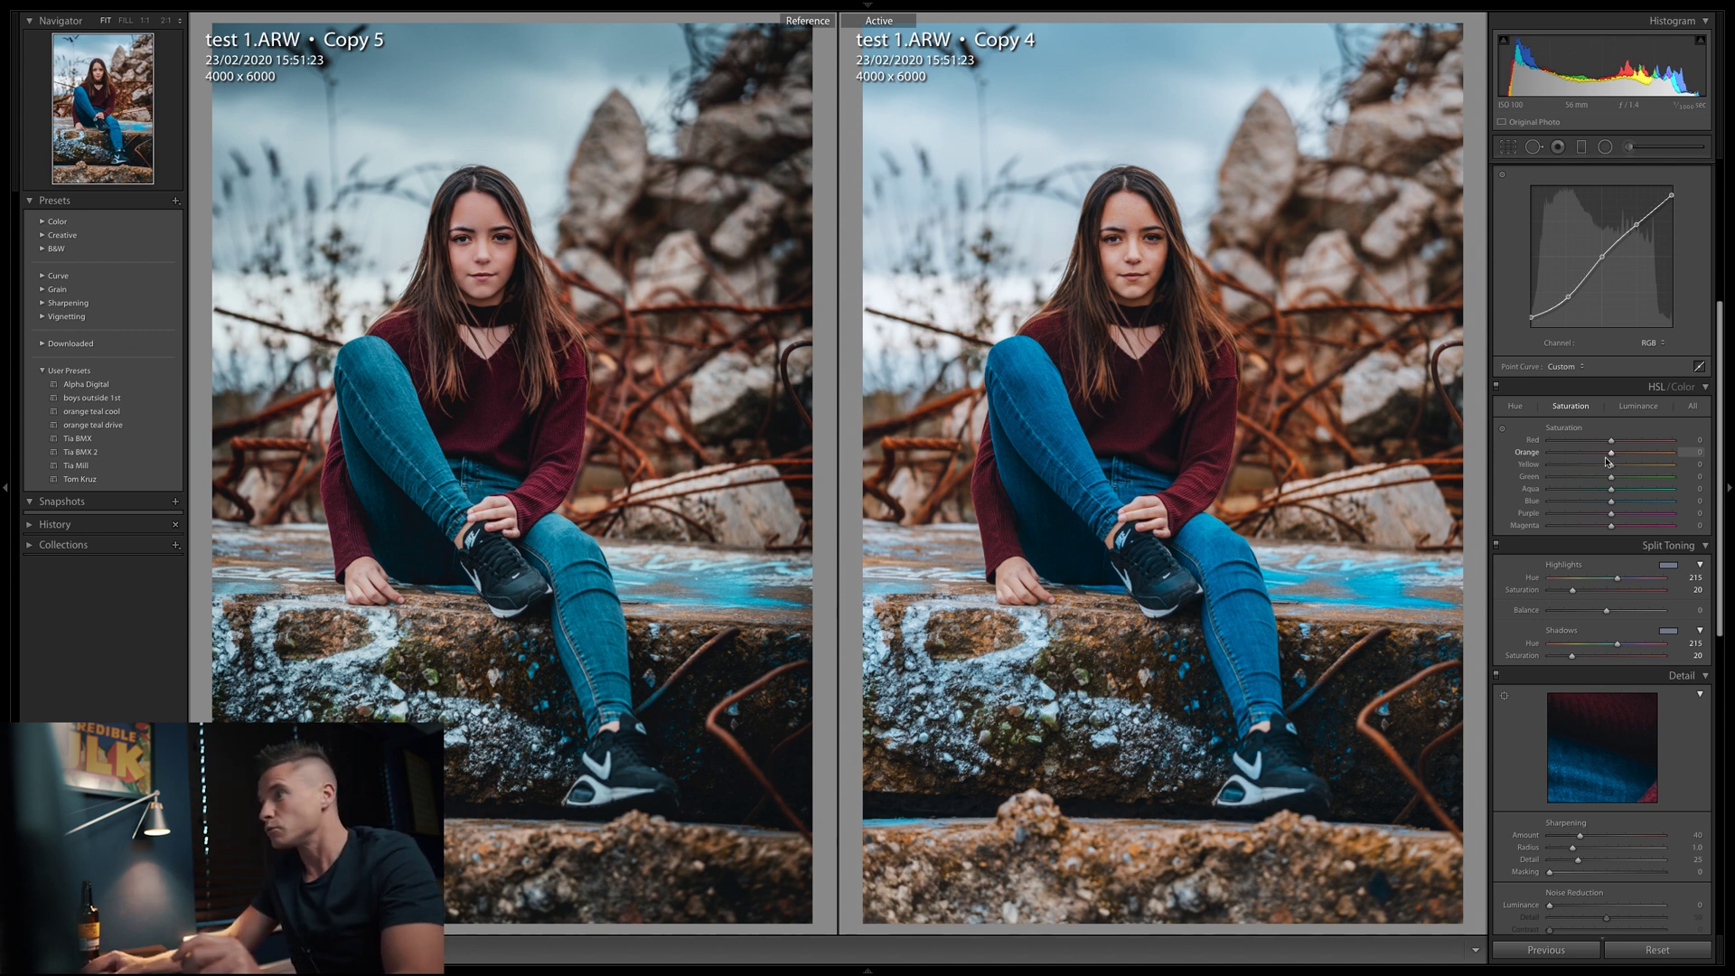
drag(1613, 455, 1603, 455)
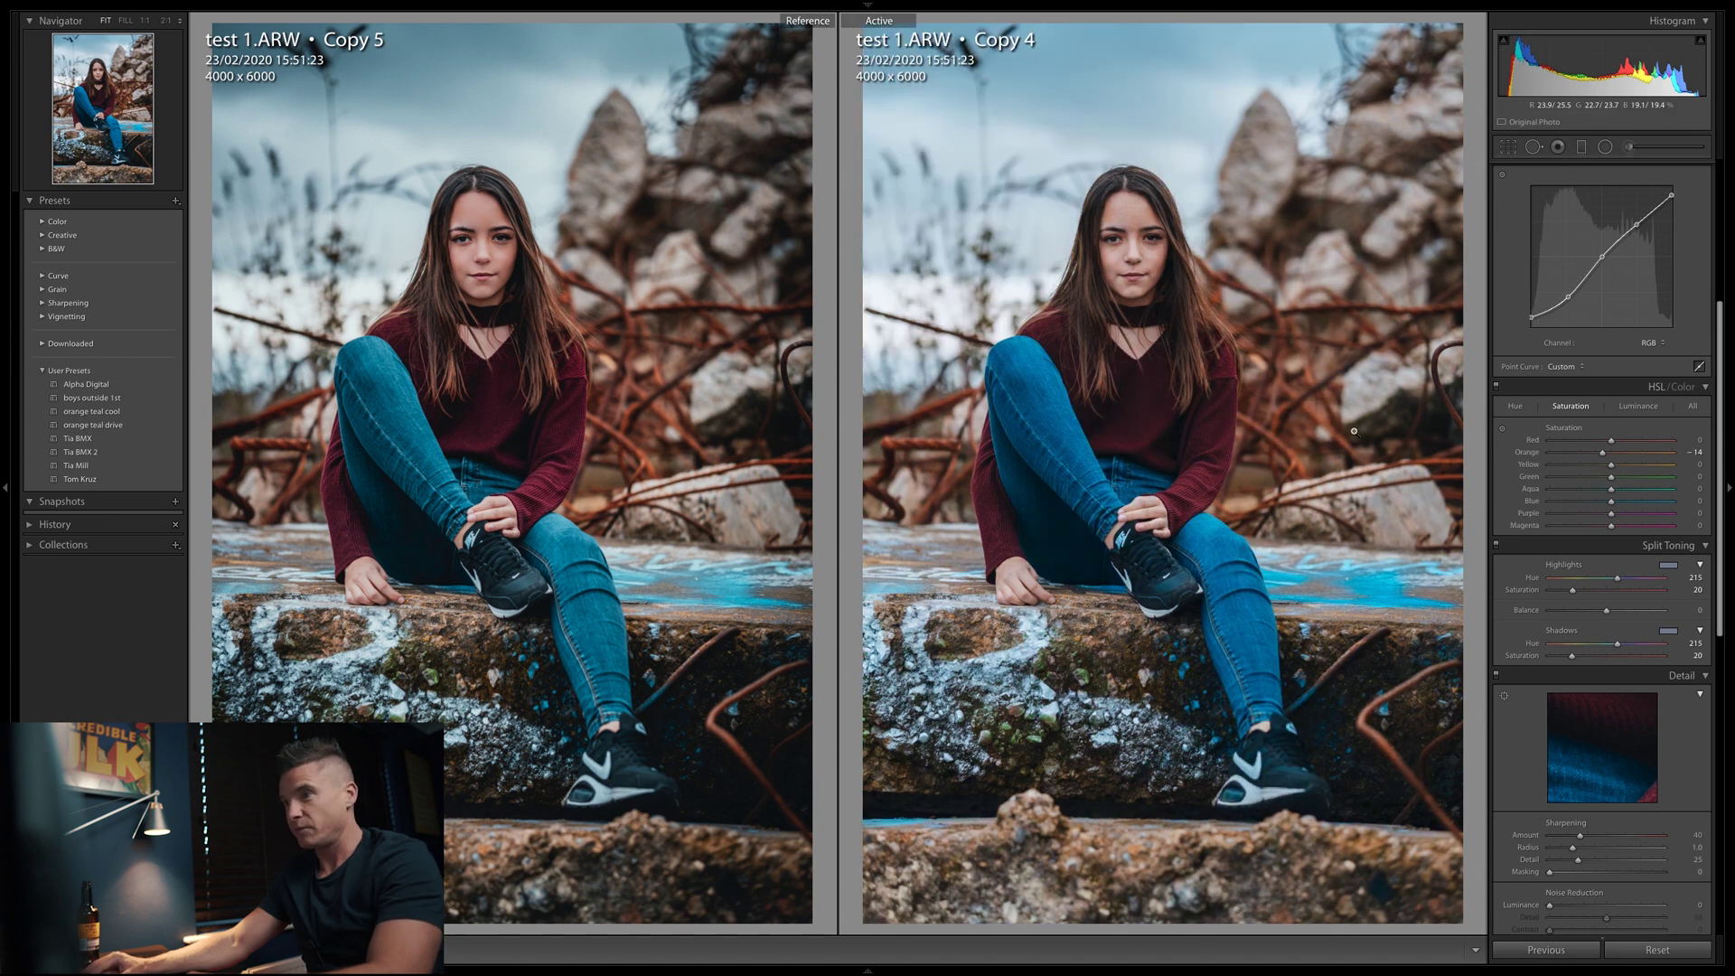
key(backslash)
key(backslash)
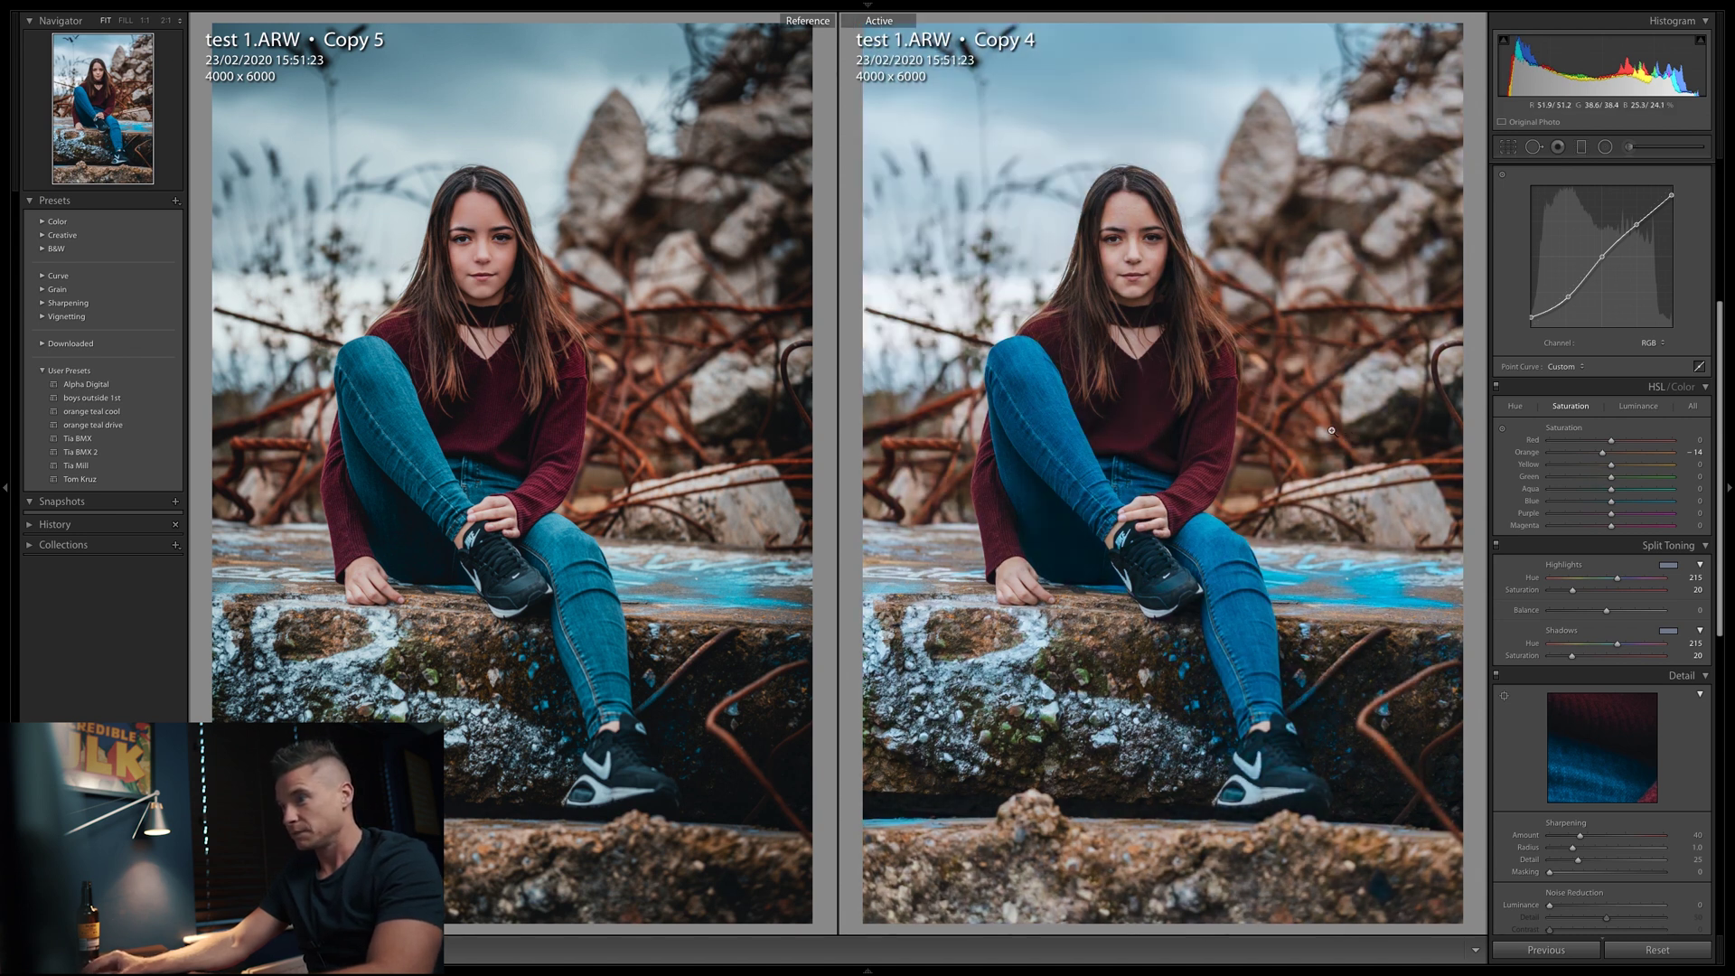
key(backslash)
key(backslash)
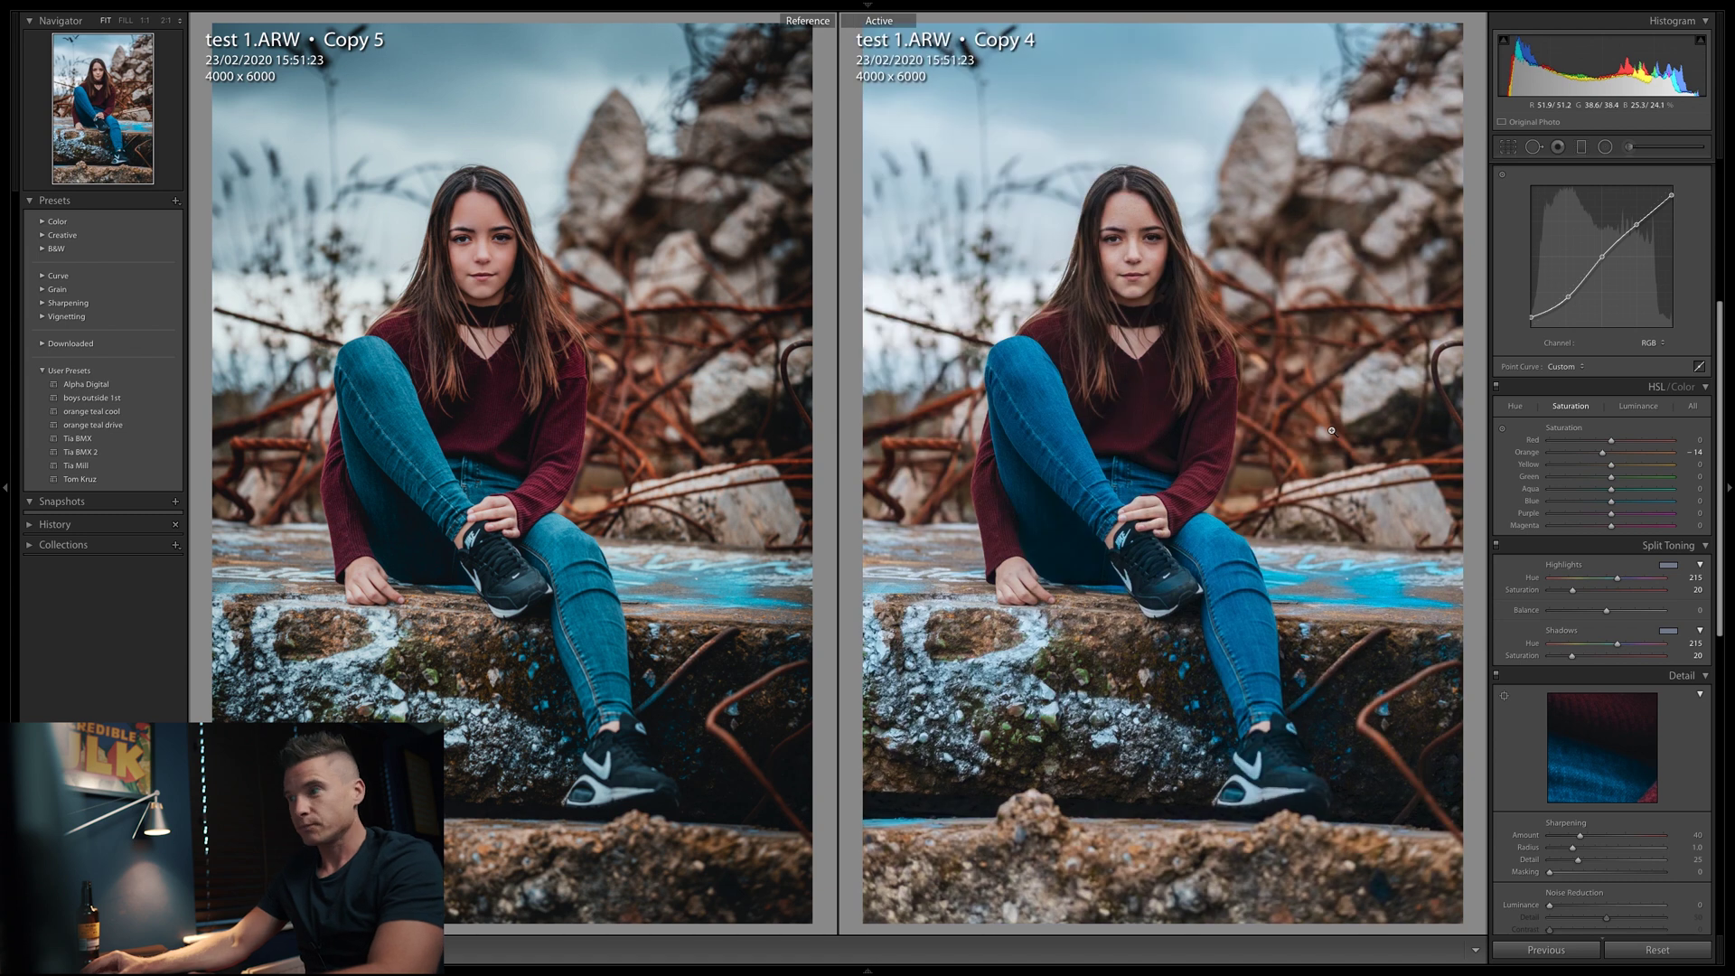
key(backslash)
key(backslash)
key(backslash)
key(backslash)
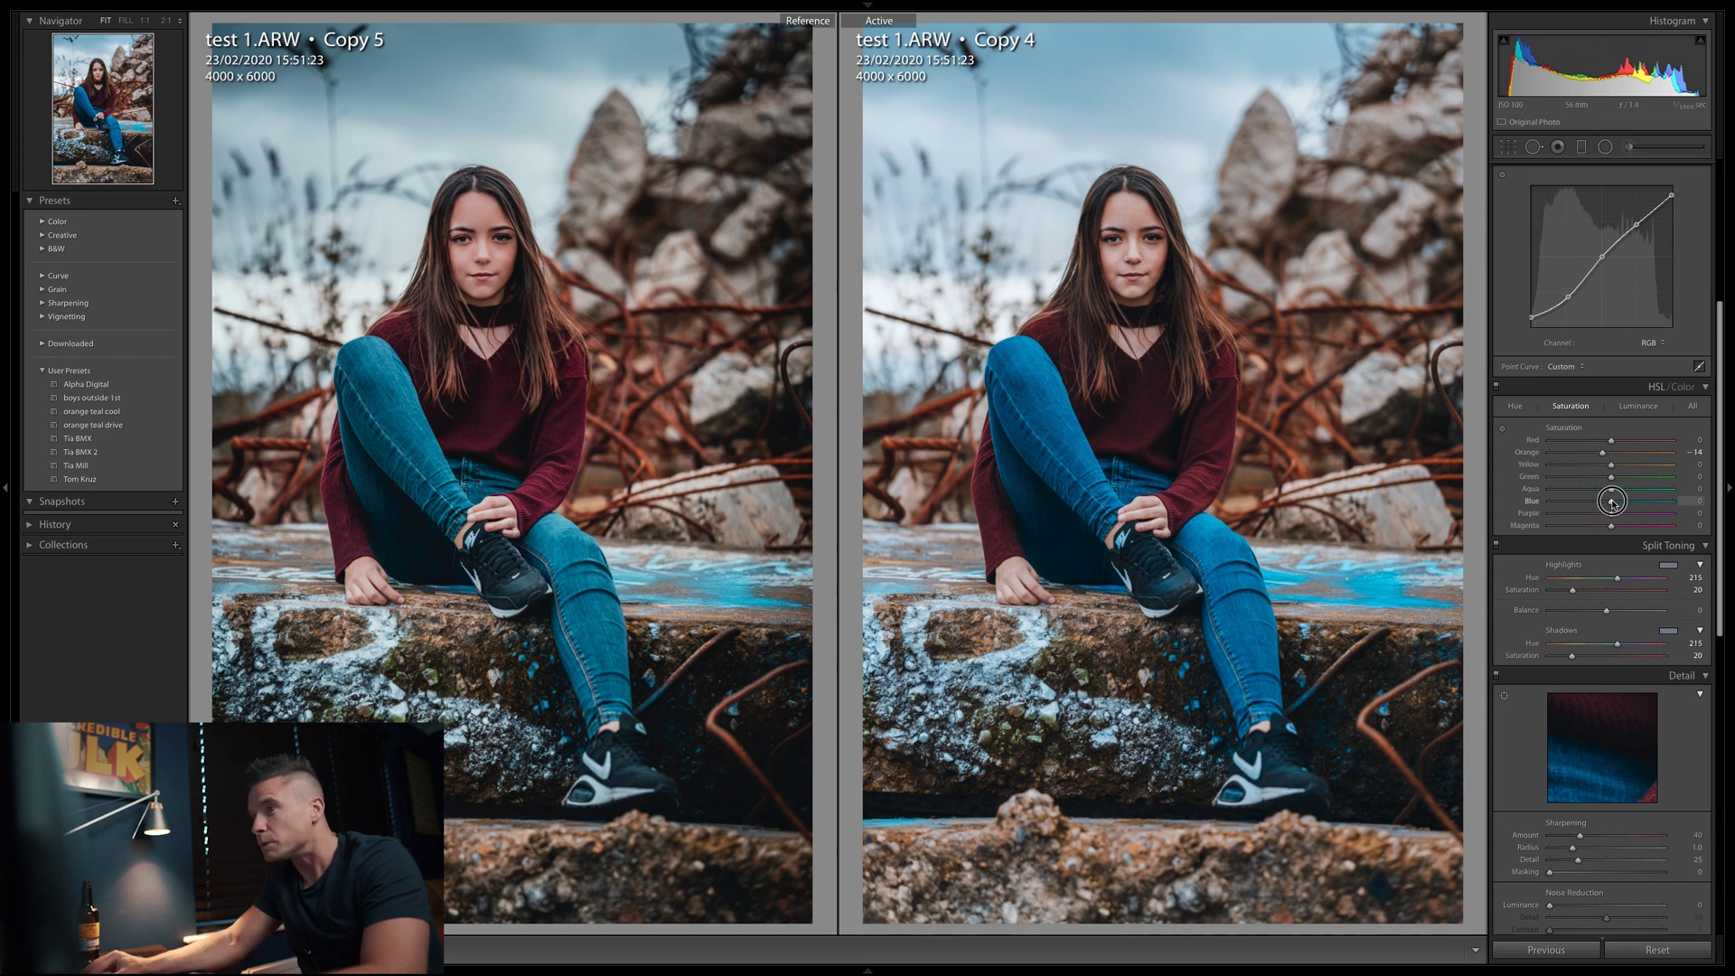
Step: Reduce the HSL Blue saturation slightly and set the Blue hue to -16
drag(1611, 504, 1607, 504)
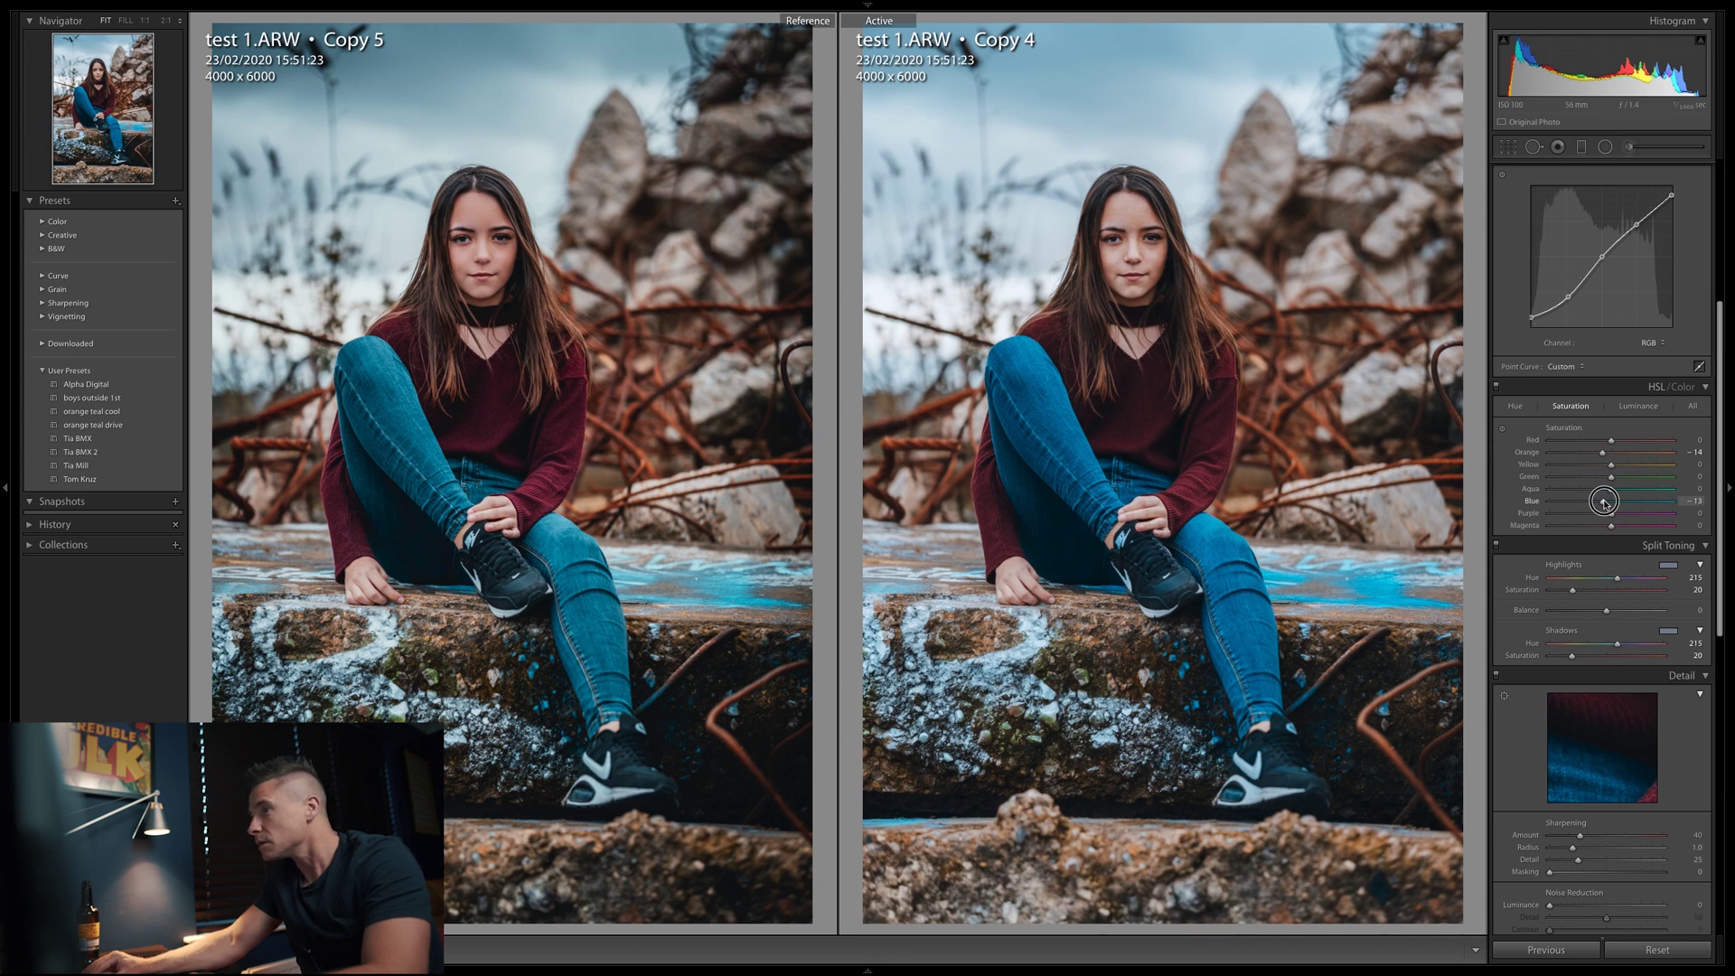
click(1517, 408)
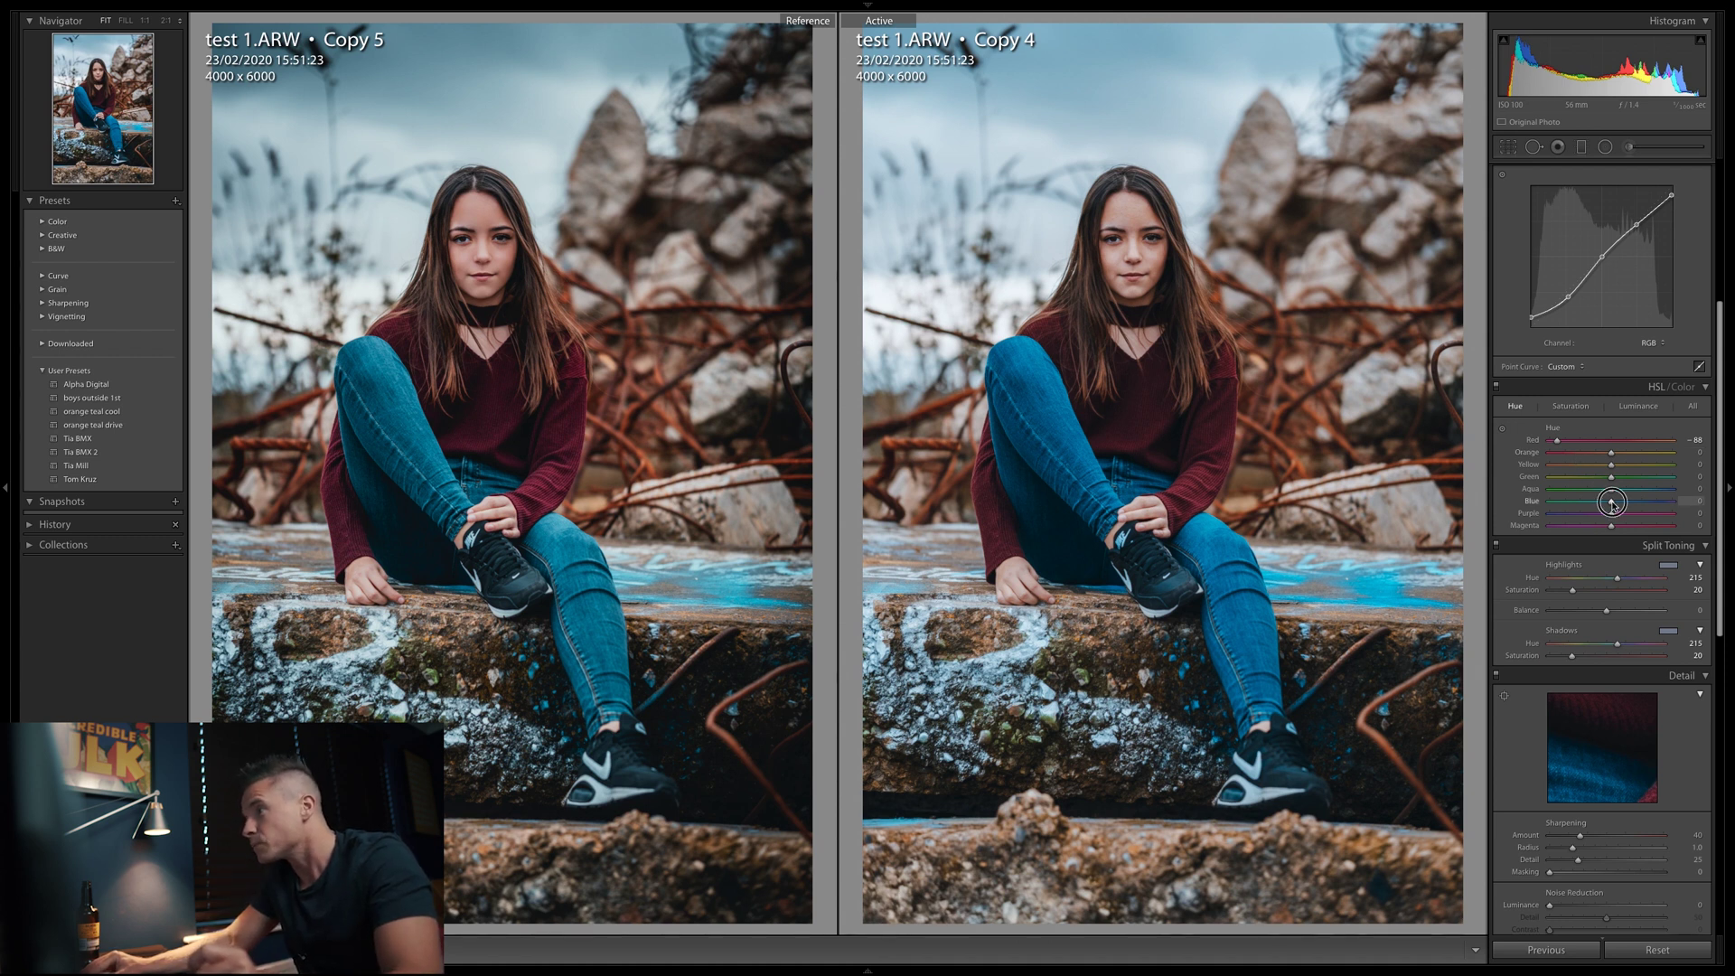
drag(1611, 504, 1605, 503)
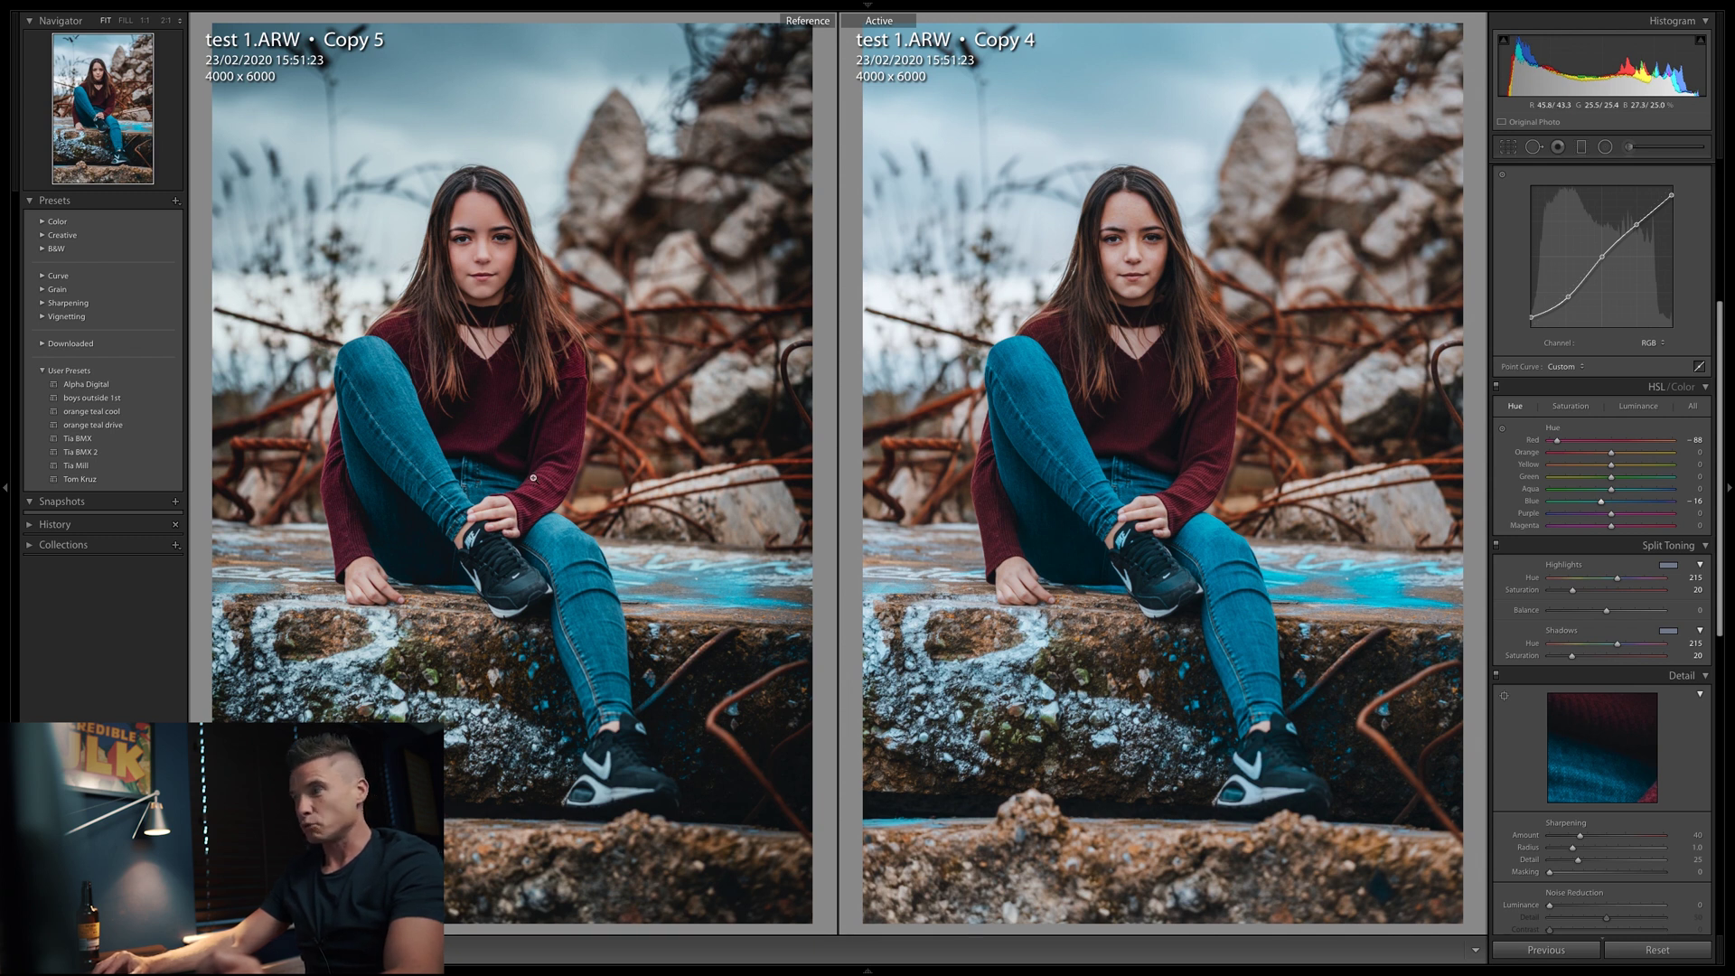
Step: Set the HSL Red saturation to +23 and the Red luminance to +33, and compare the edit with the original photo
click(1574, 406)
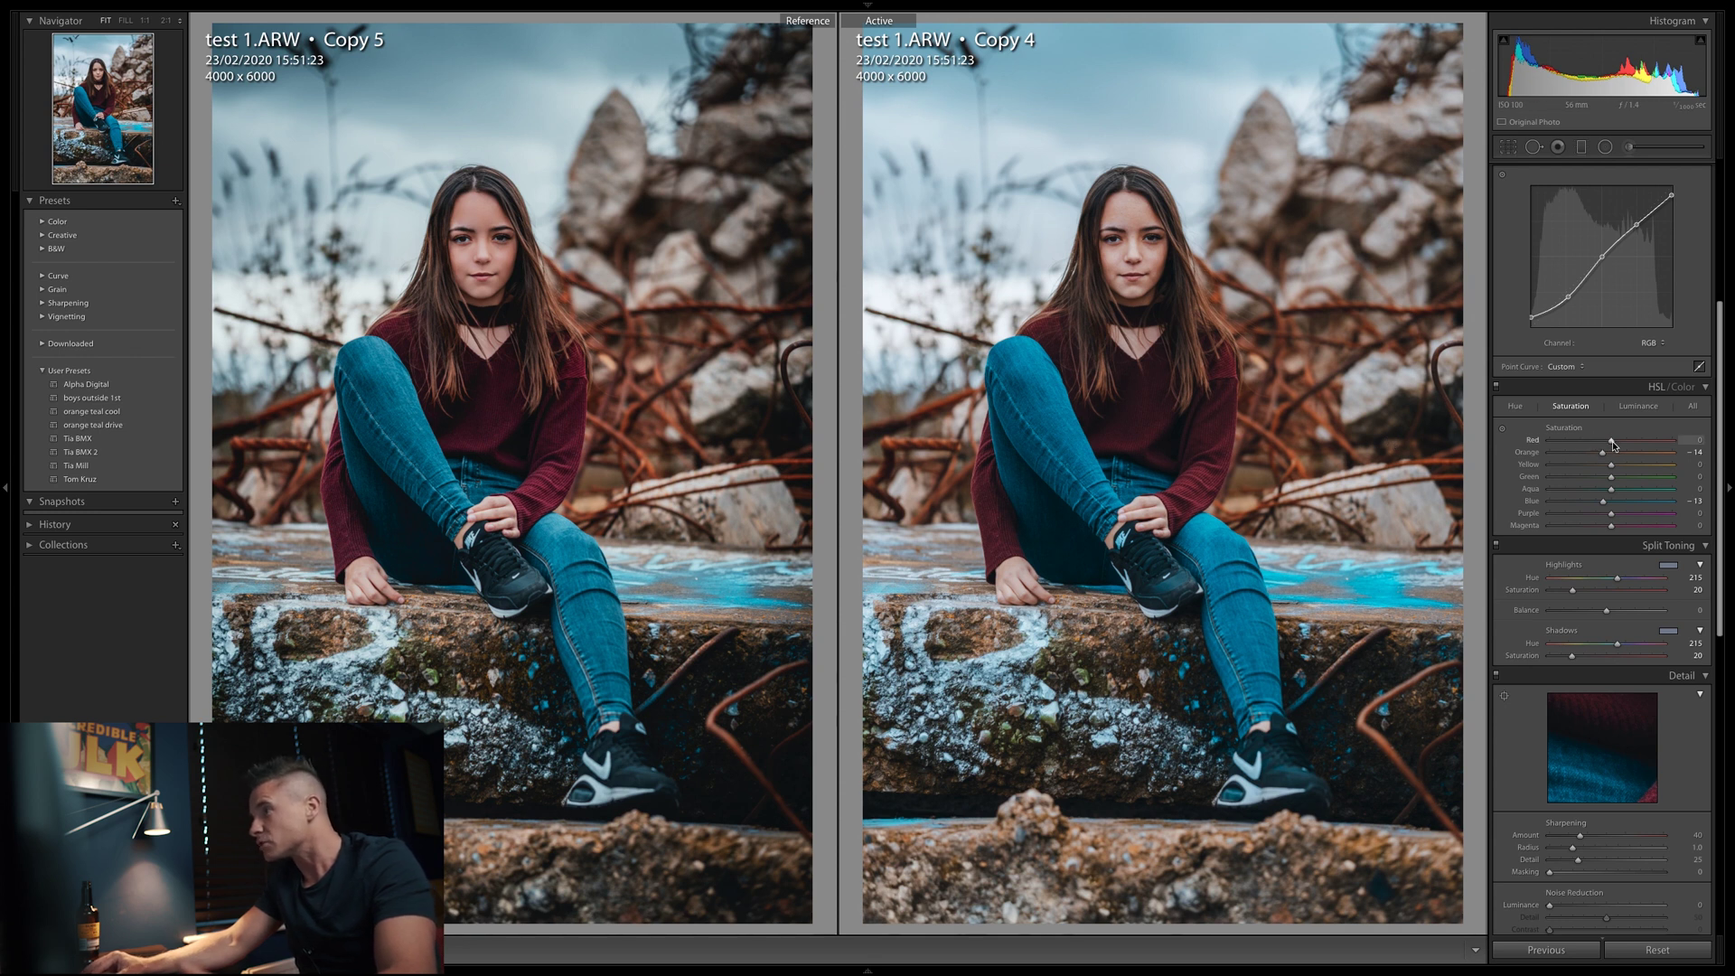
drag(1612, 441, 1626, 443)
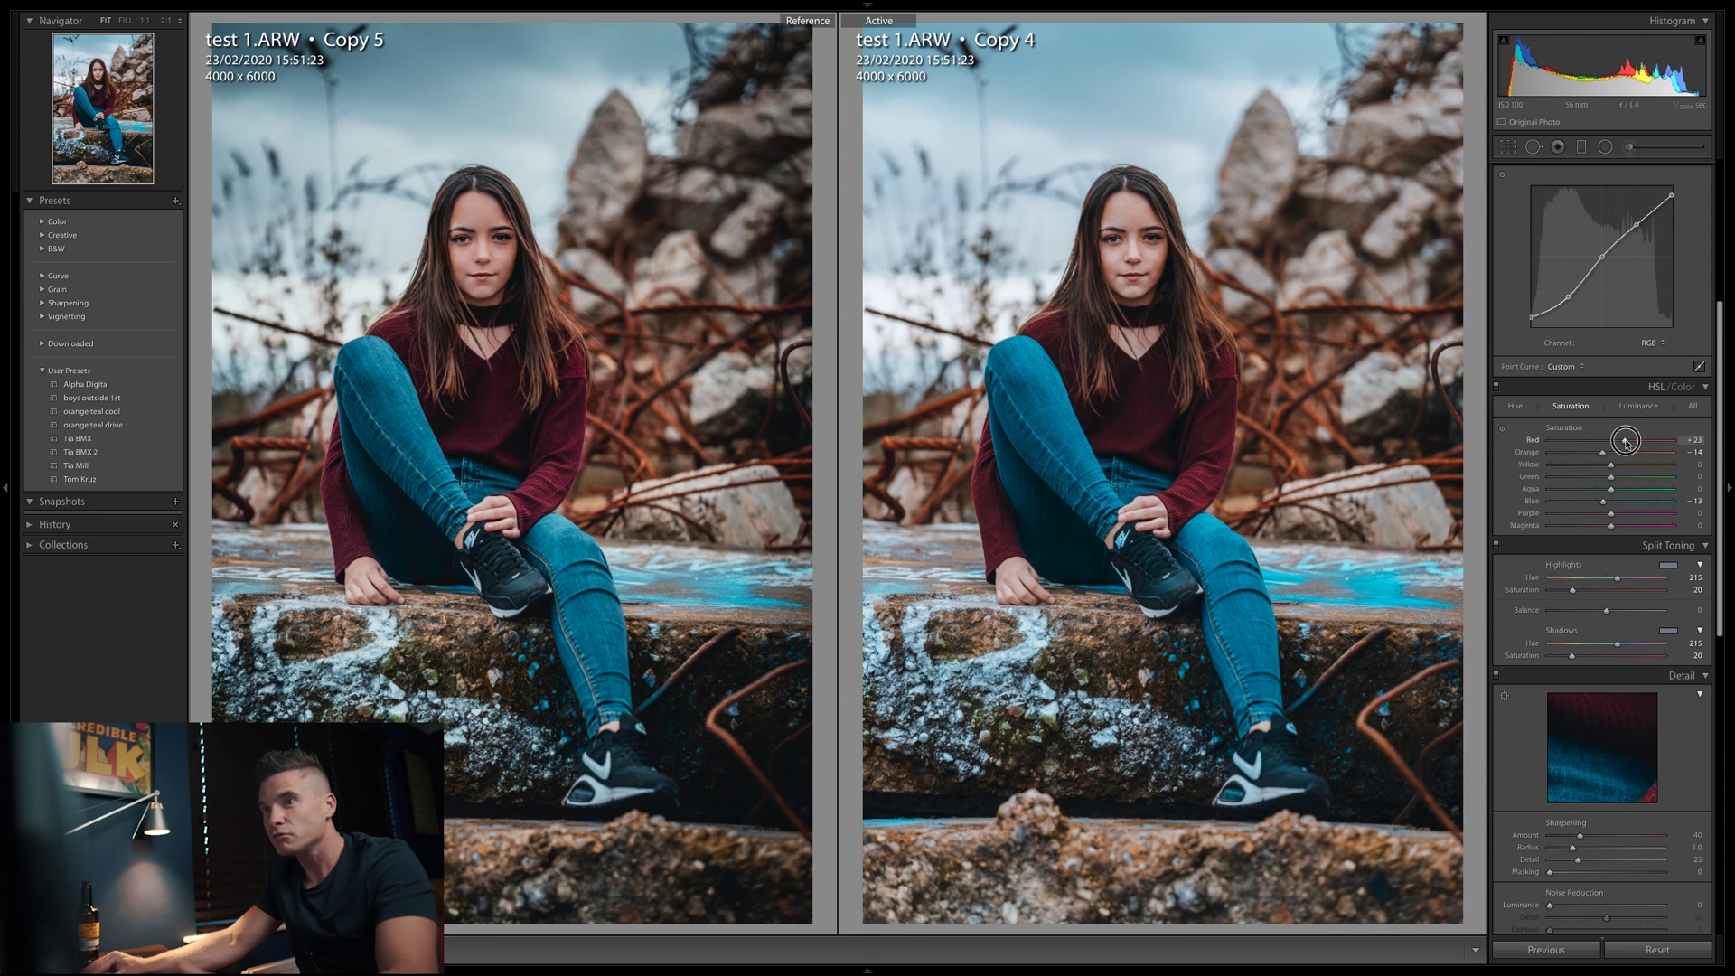
click(1636, 407)
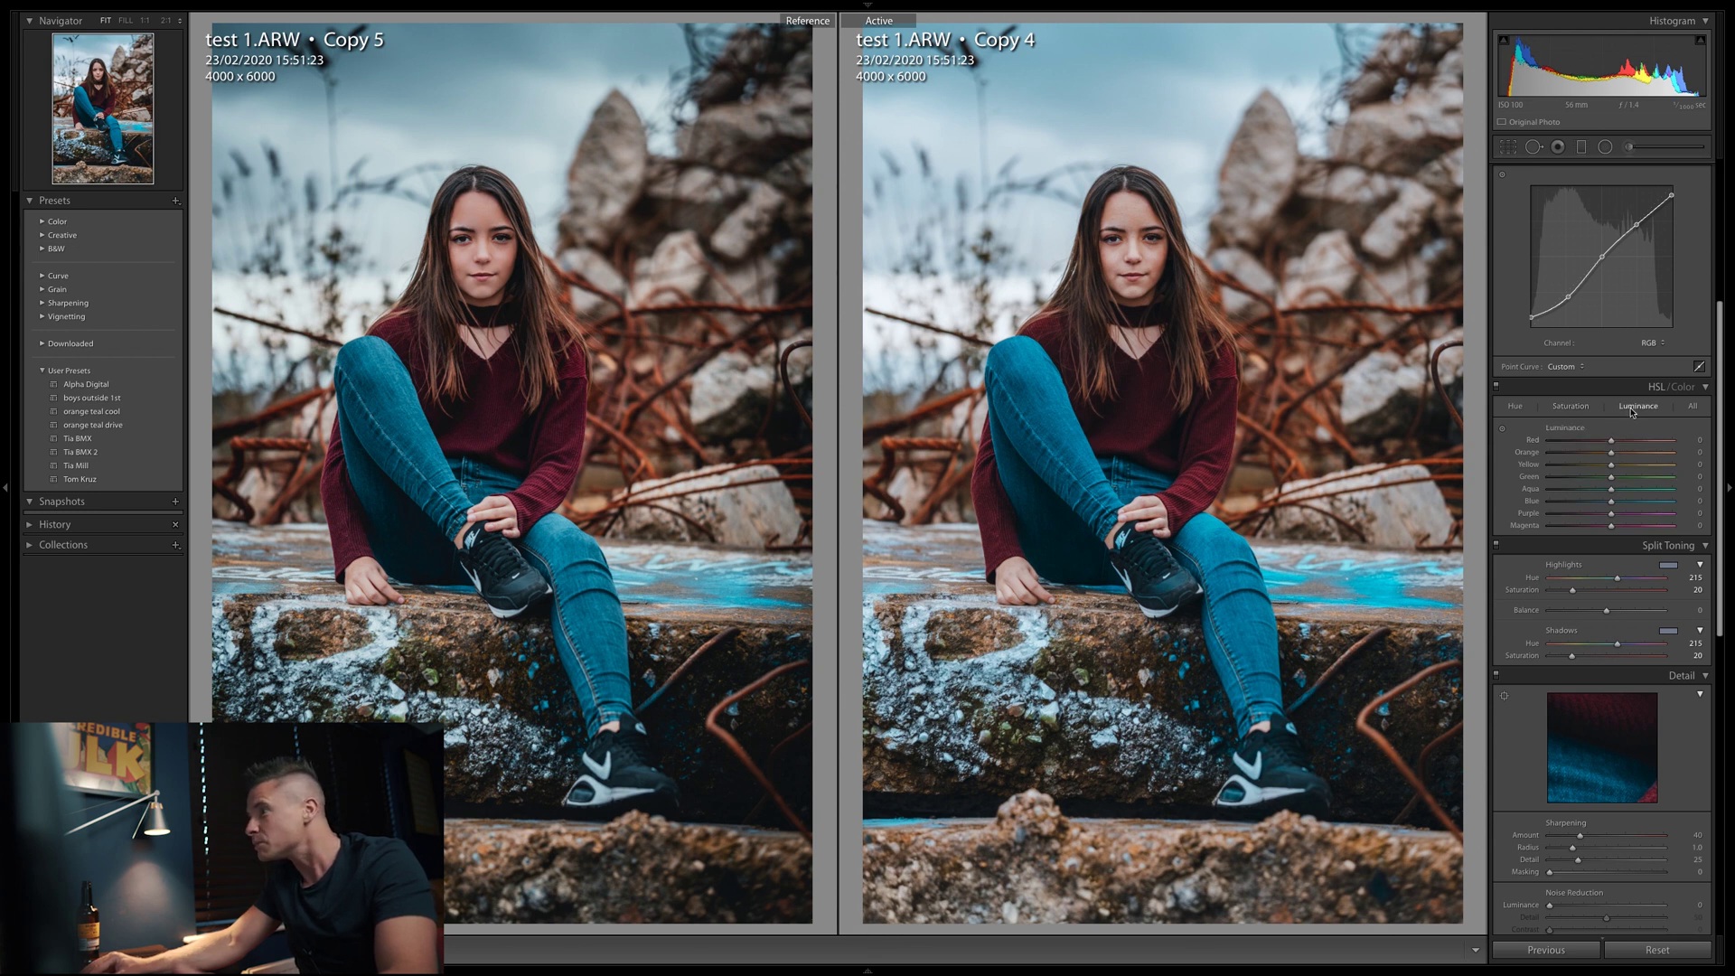
mouse_move(1611, 442)
mouse_down()
mouse_move(1661, 442)
mouse_move(1511, 432)
mouse_move(1696, 440)
mouse_move(1587, 438)
mouse_move(1632, 444)
mouse_up()
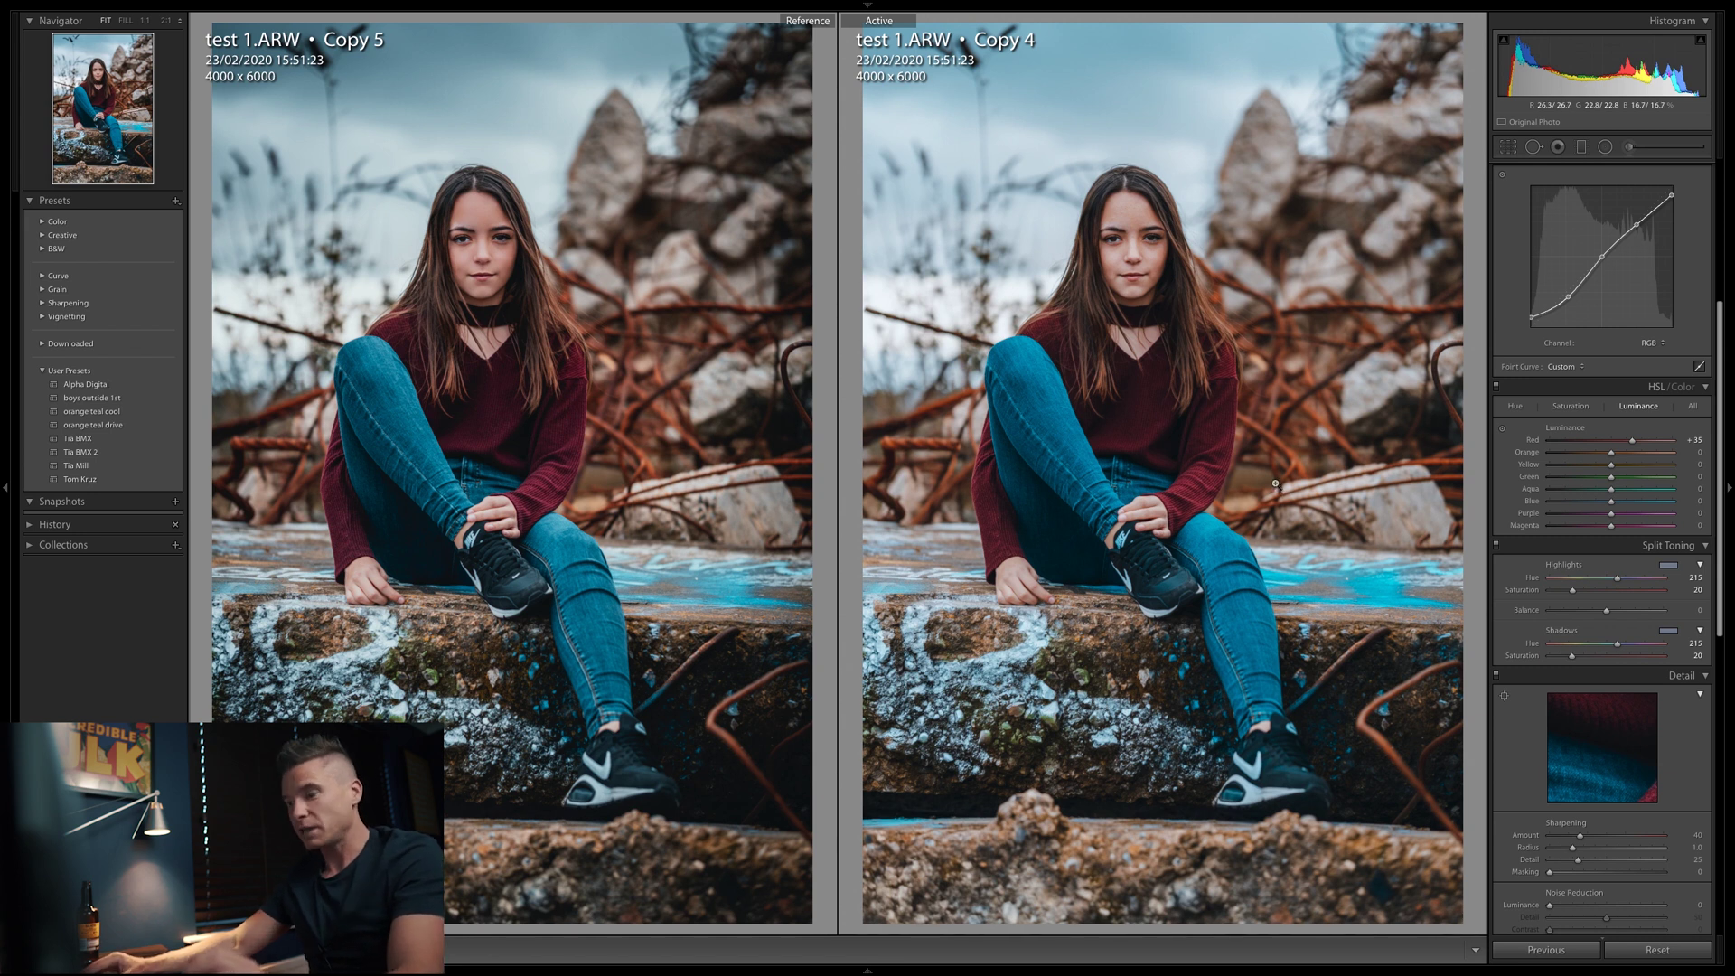
key(backslash)
key(backslash)
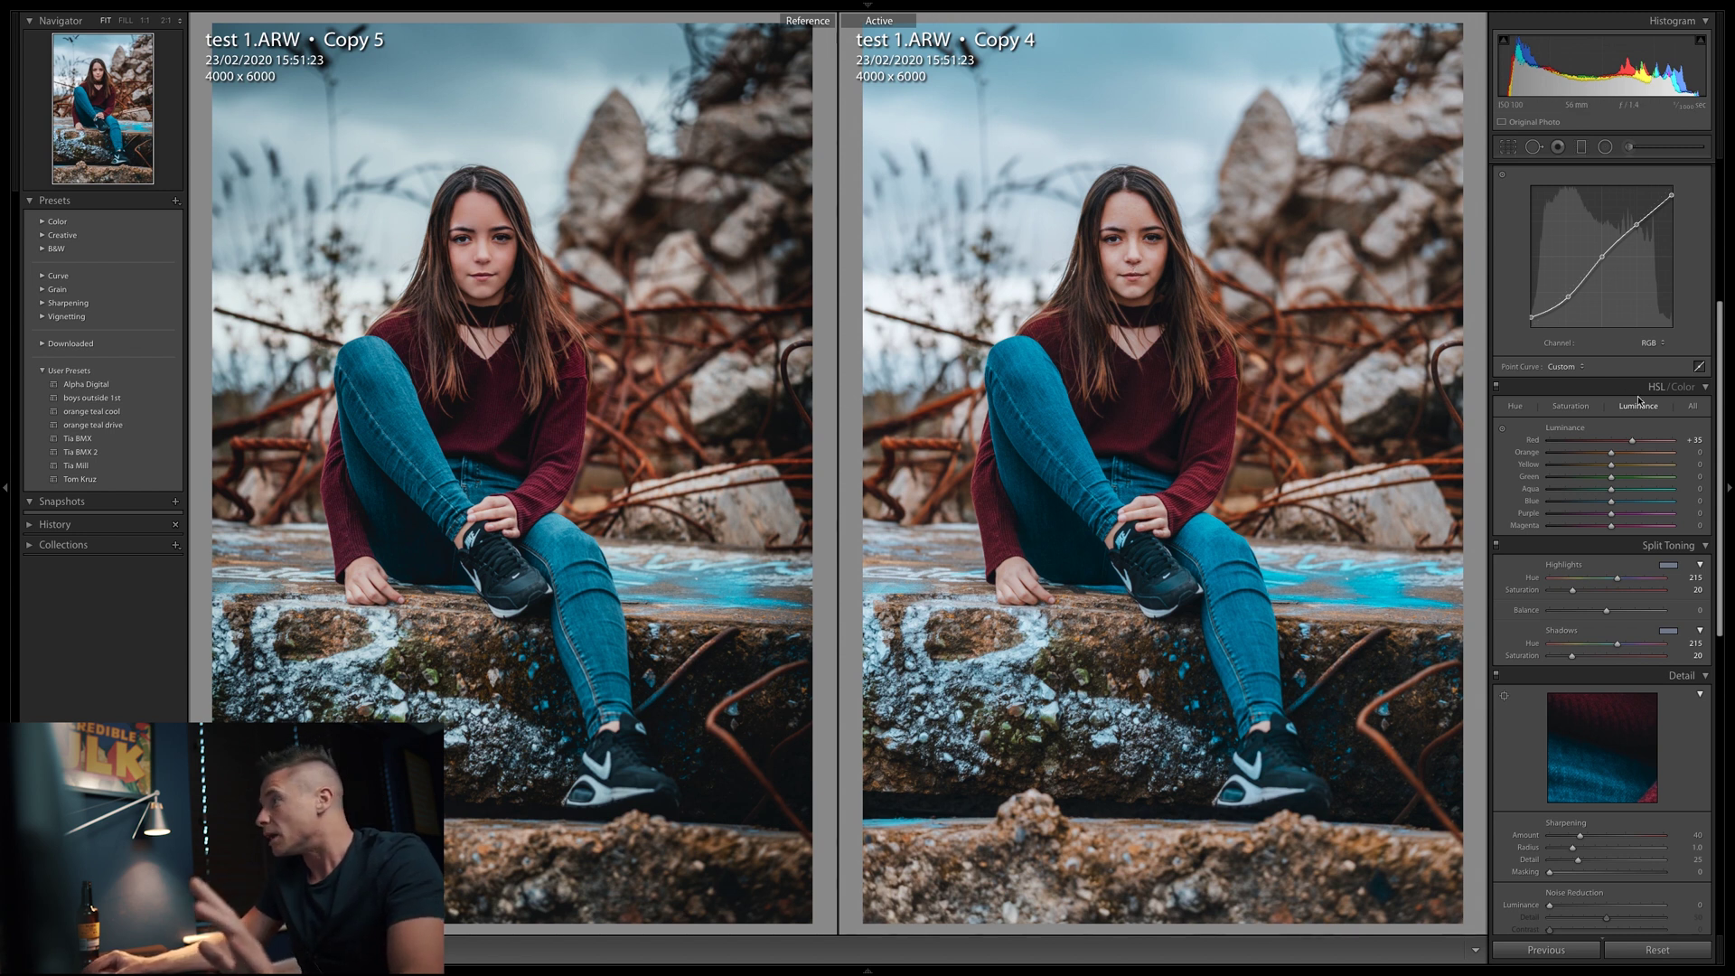
Step: Mask the forehead in the active portrait with an enlarged adjustment brush, using texture -81 and clarity -34 to smooth the skin
scroll(1720, 357, up, 1)
drag(1720, 357, 1722, 228)
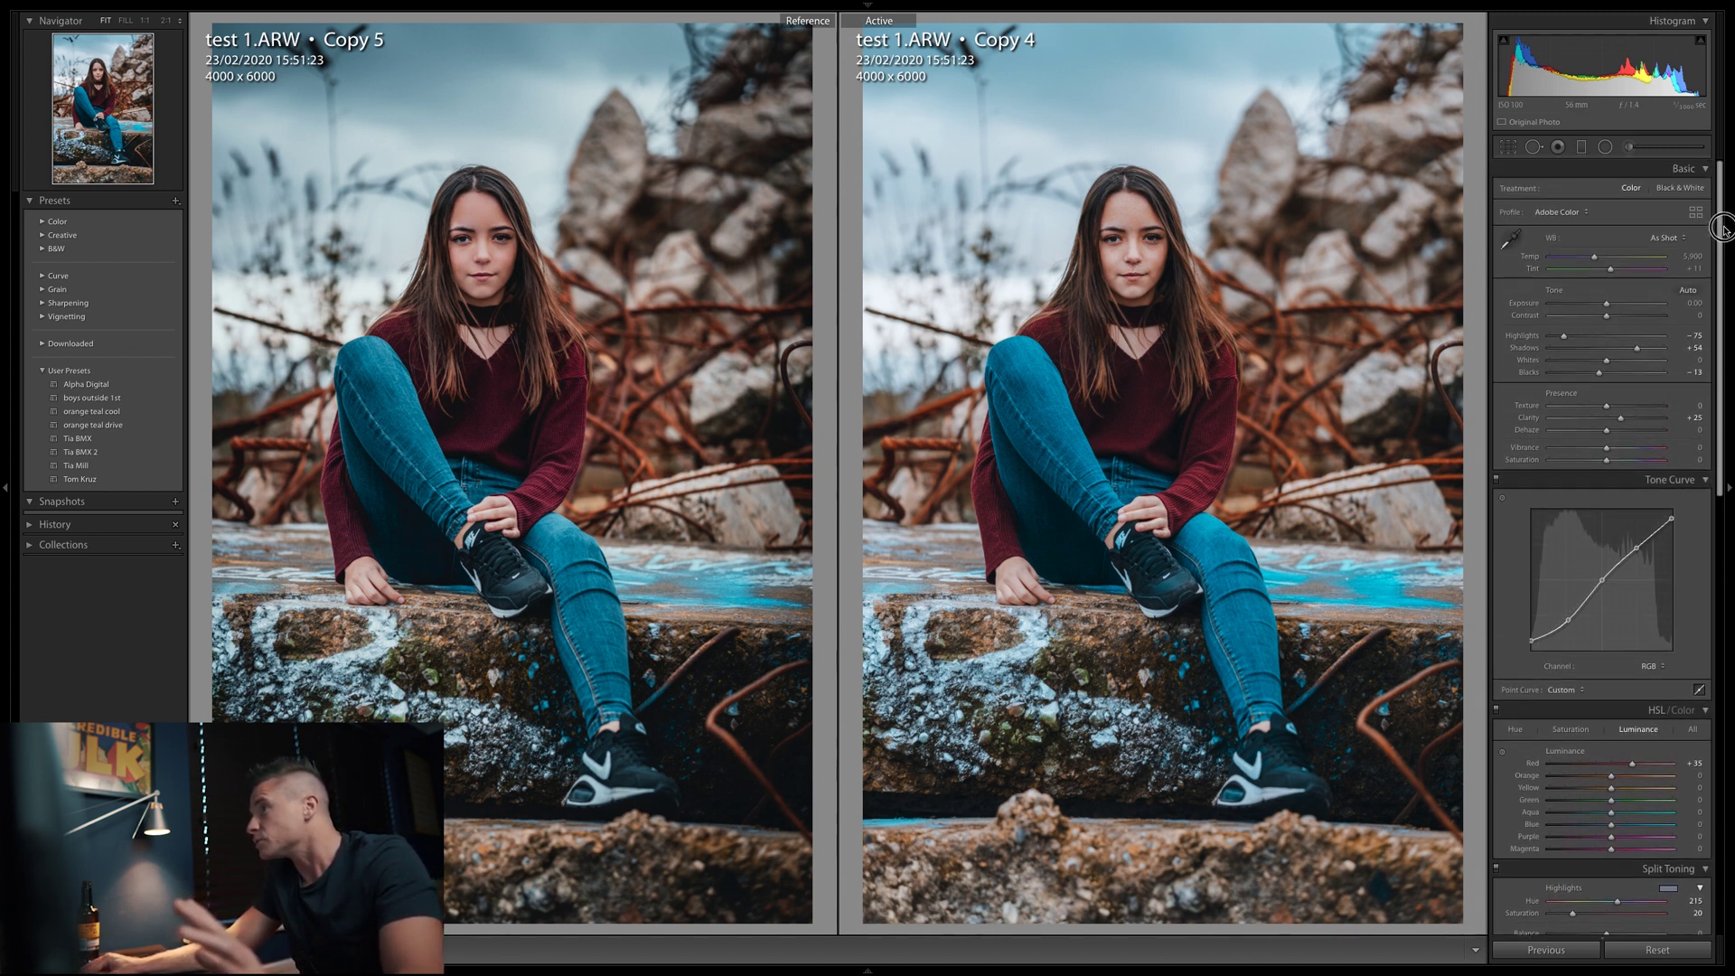
click(1131, 251)
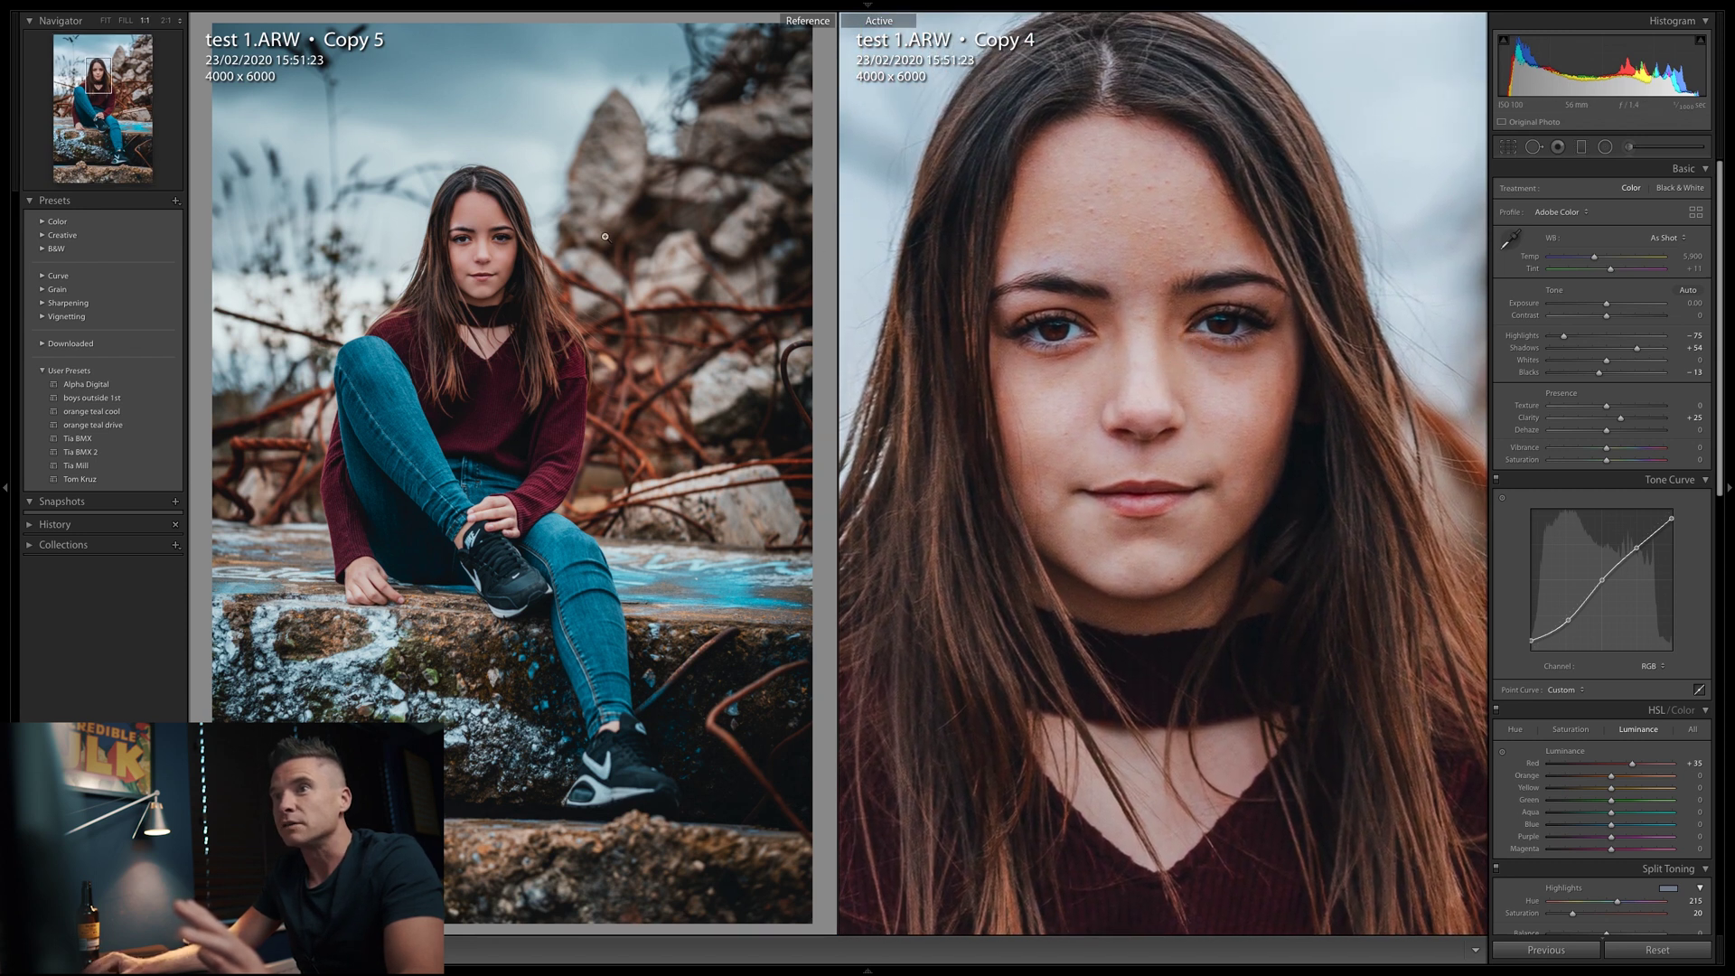
click(476, 240)
drag(477, 242, 503, 329)
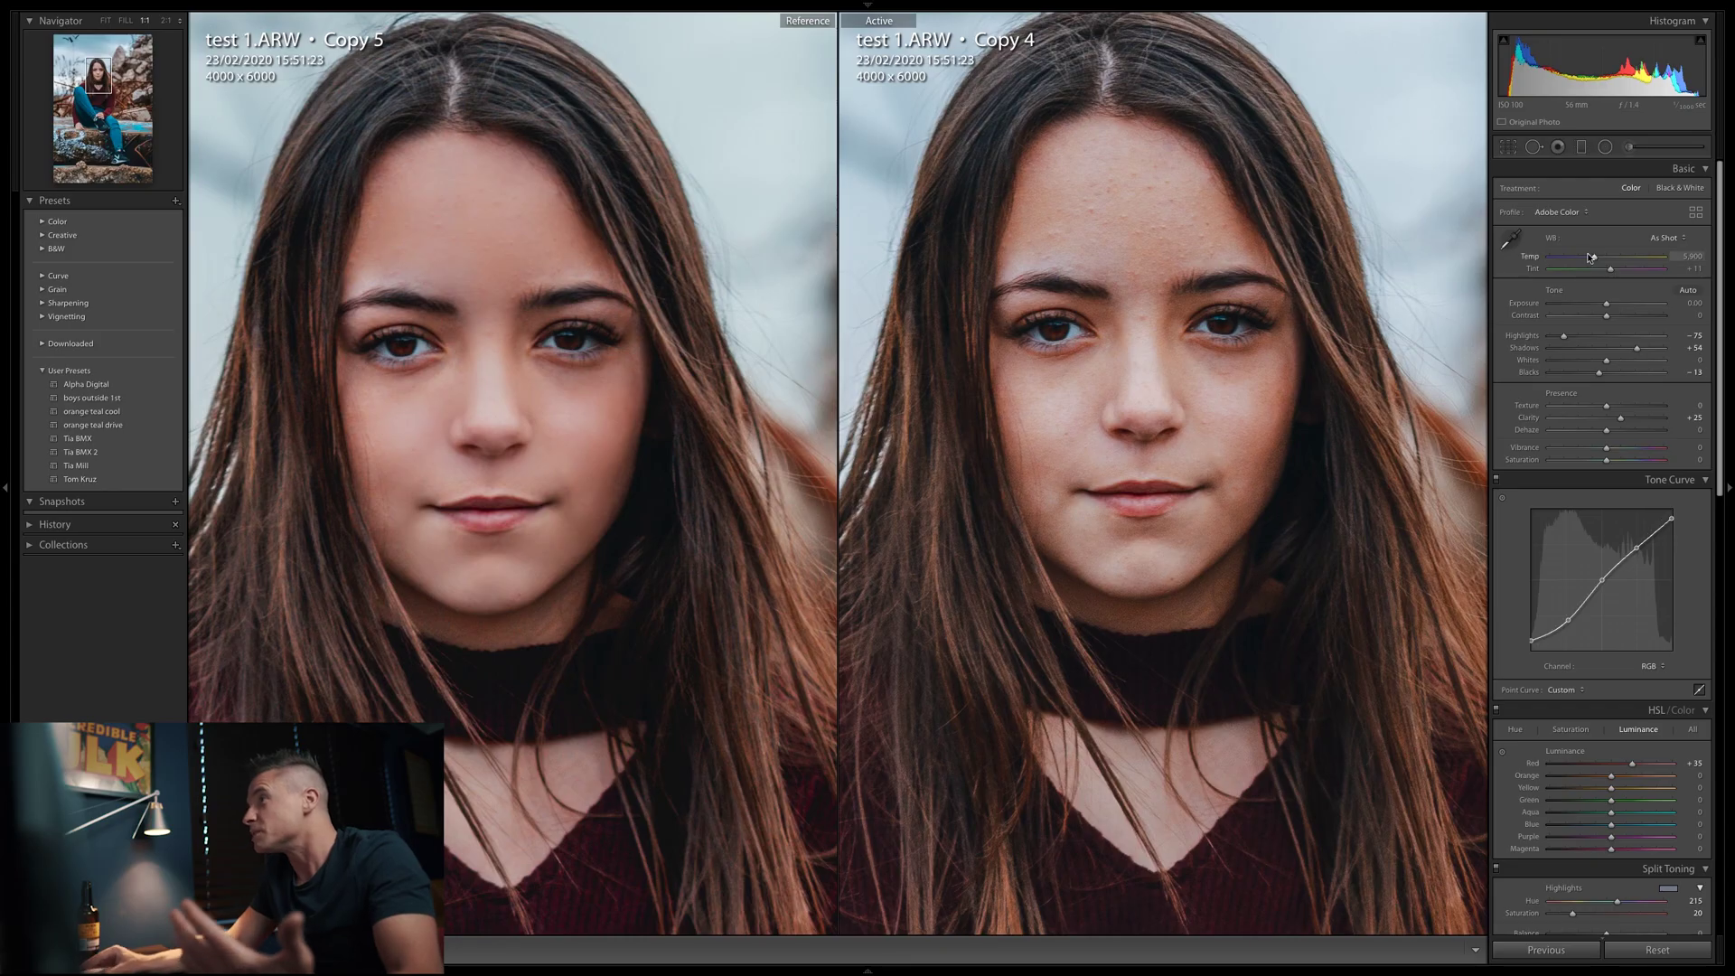
click(1631, 147)
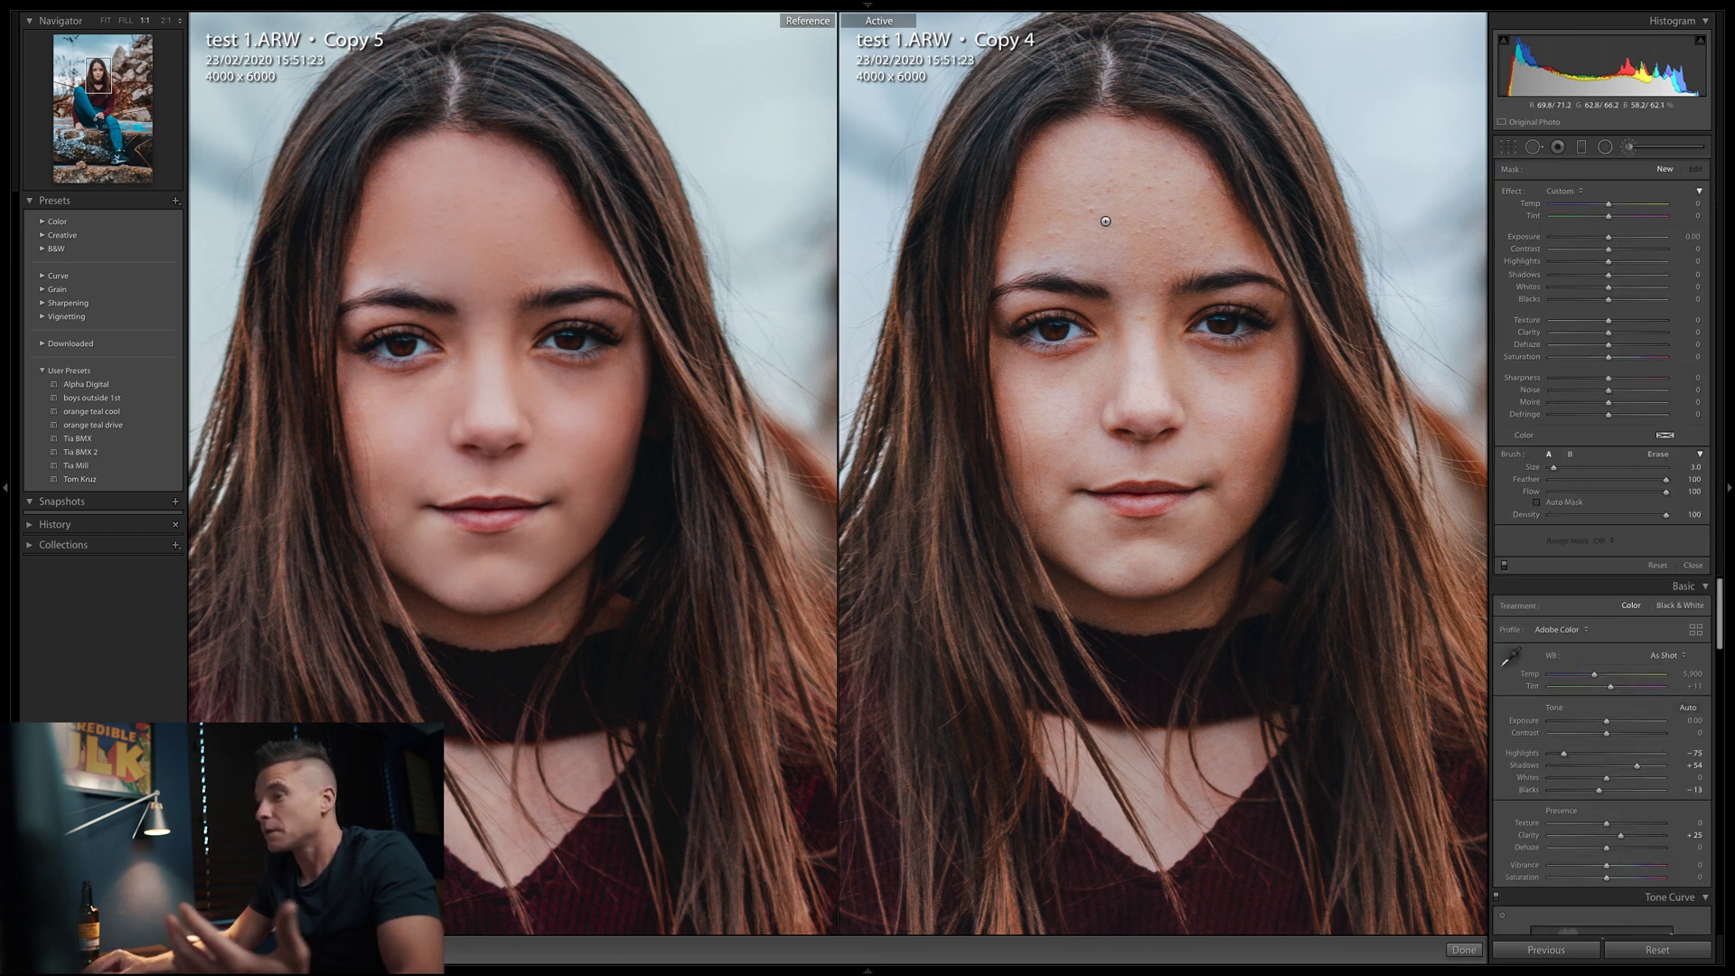
key(bracketright)
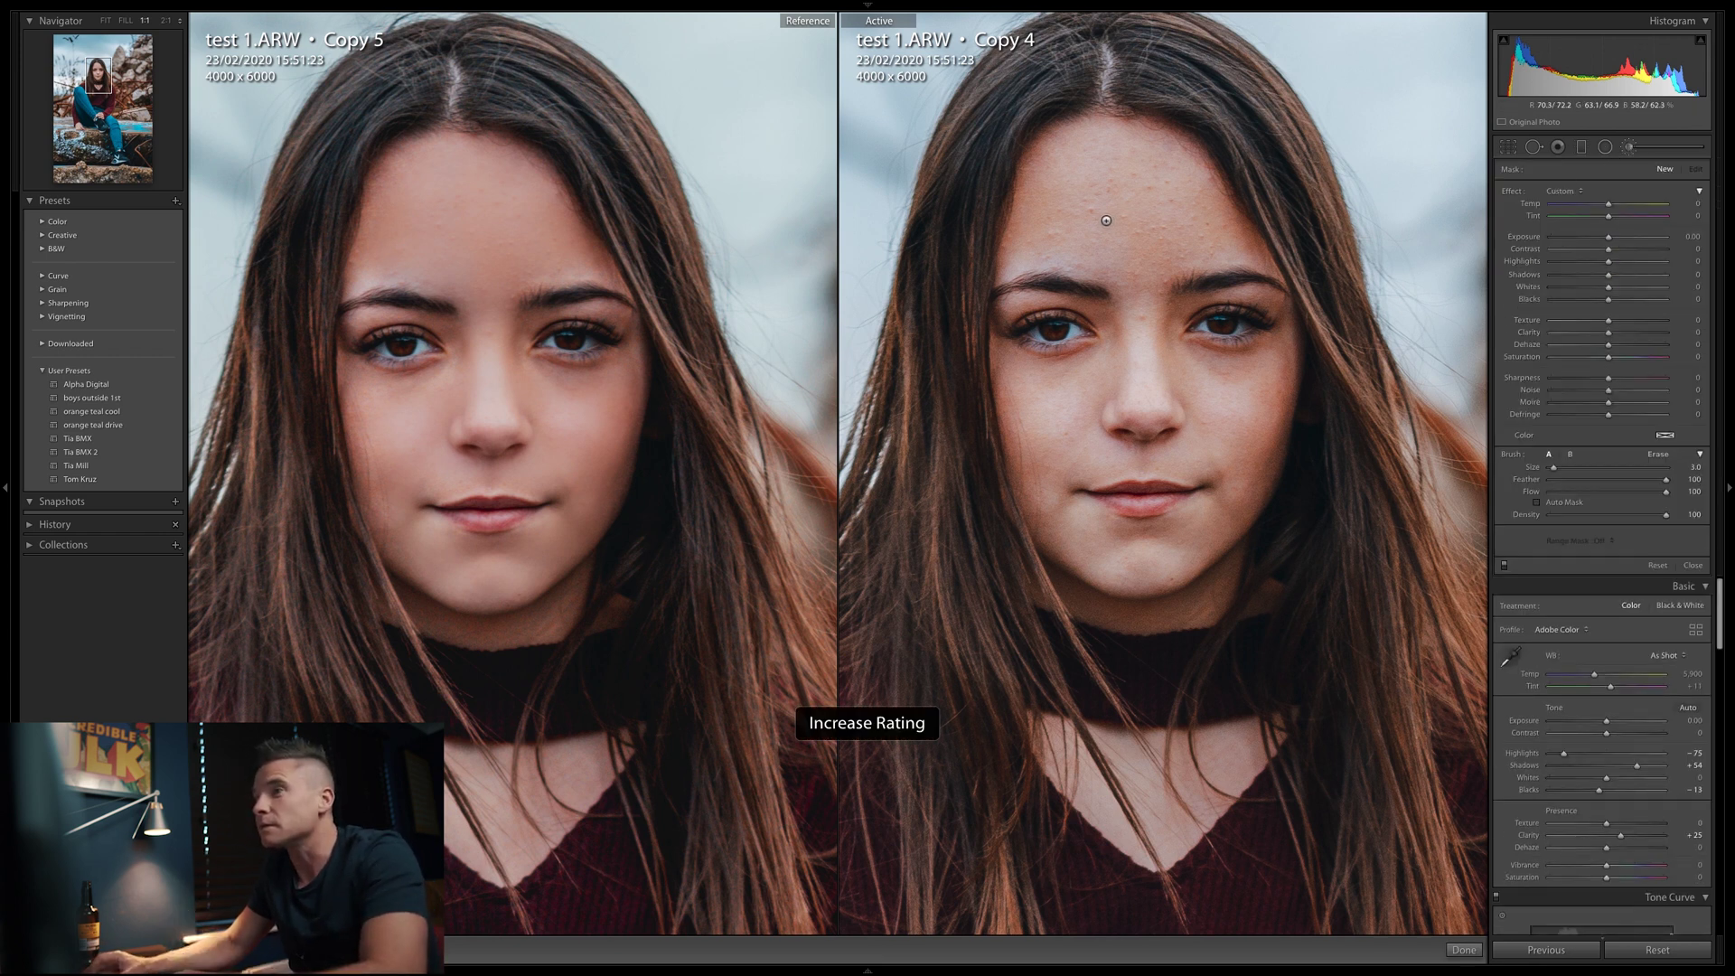
scroll(1101, 226, up, 3)
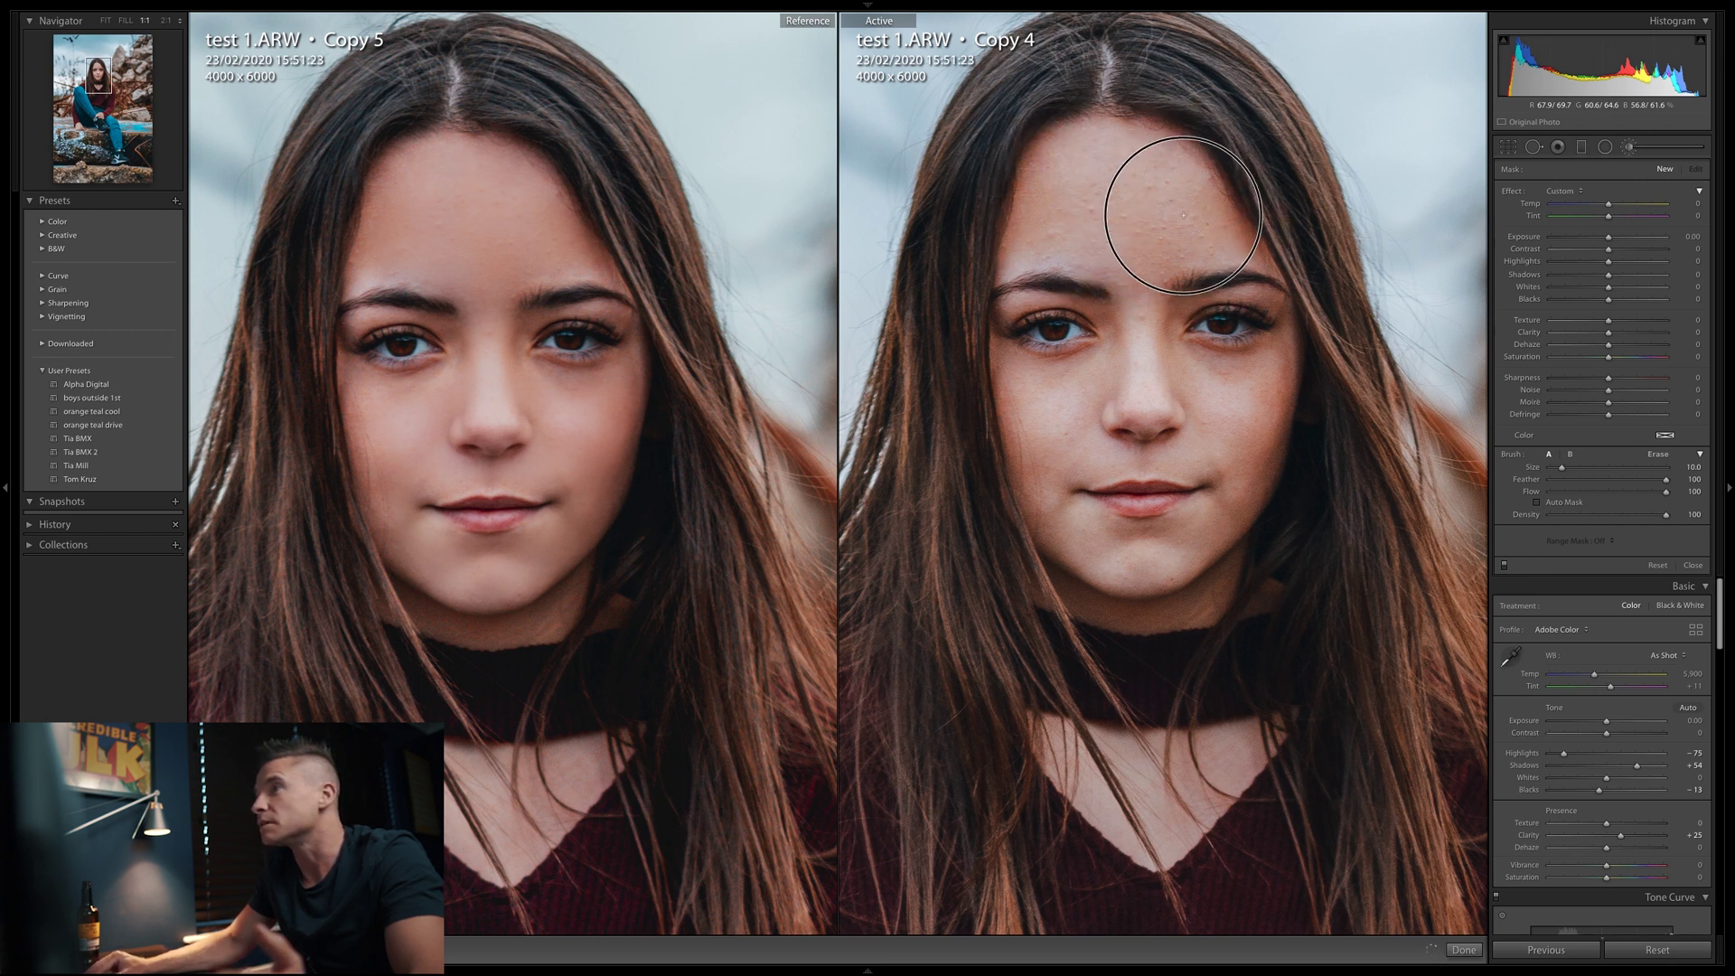
drag(1043, 243, 1168, 250)
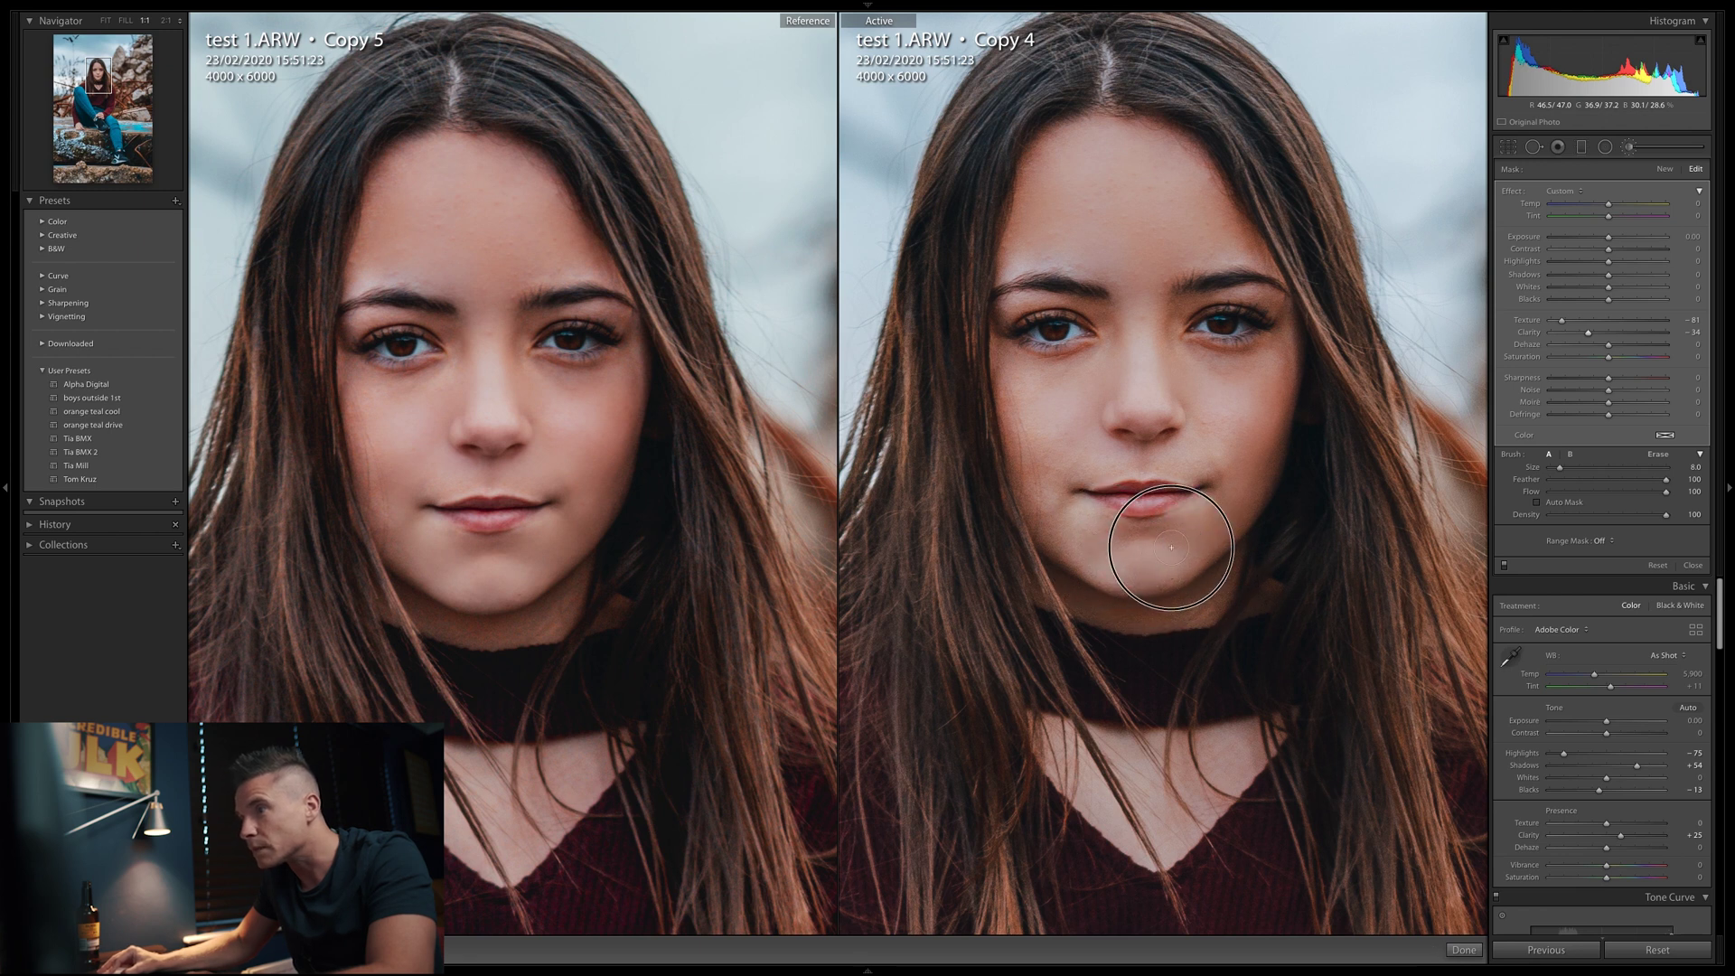
Step: Extend the skin-smoothing brush mask over the cheeks, chin and forehead, and finish with both portraits fitted in view
mouse_move(1056, 487)
mouse_down()
mouse_move(1112, 433)
mouse_move(1102, 445)
mouse_move(1212, 451)
mouse_move(1236, 423)
mouse_move(1056, 424)
mouse_move(1035, 401)
mouse_move(1045, 446)
mouse_move(1058, 406)
mouse_move(1111, 385)
mouse_move(1042, 400)
mouse_up()
drag(1210, 370, 1275, 367)
drag(1050, 413, 1067, 439)
mouse_move(1092, 244)
mouse_down()
mouse_move(1043, 245)
mouse_move(1188, 242)
mouse_move(1189, 201)
mouse_move(1110, 153)
mouse_up()
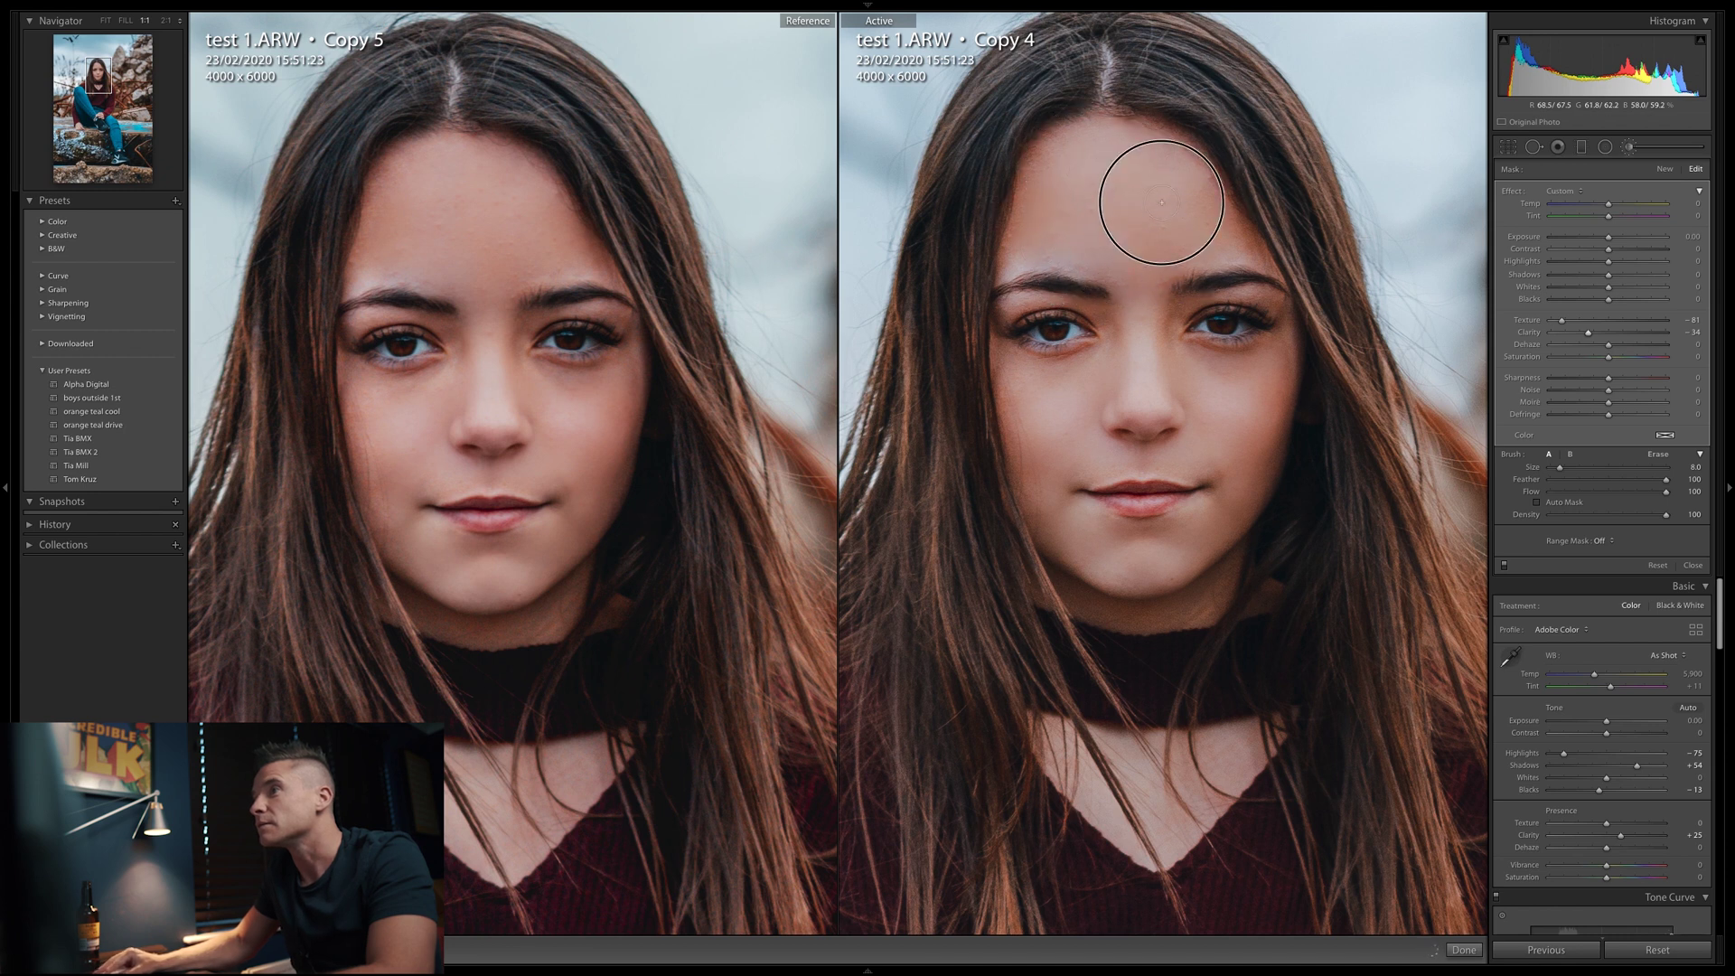
key(k)
key(z)
click(542, 338)
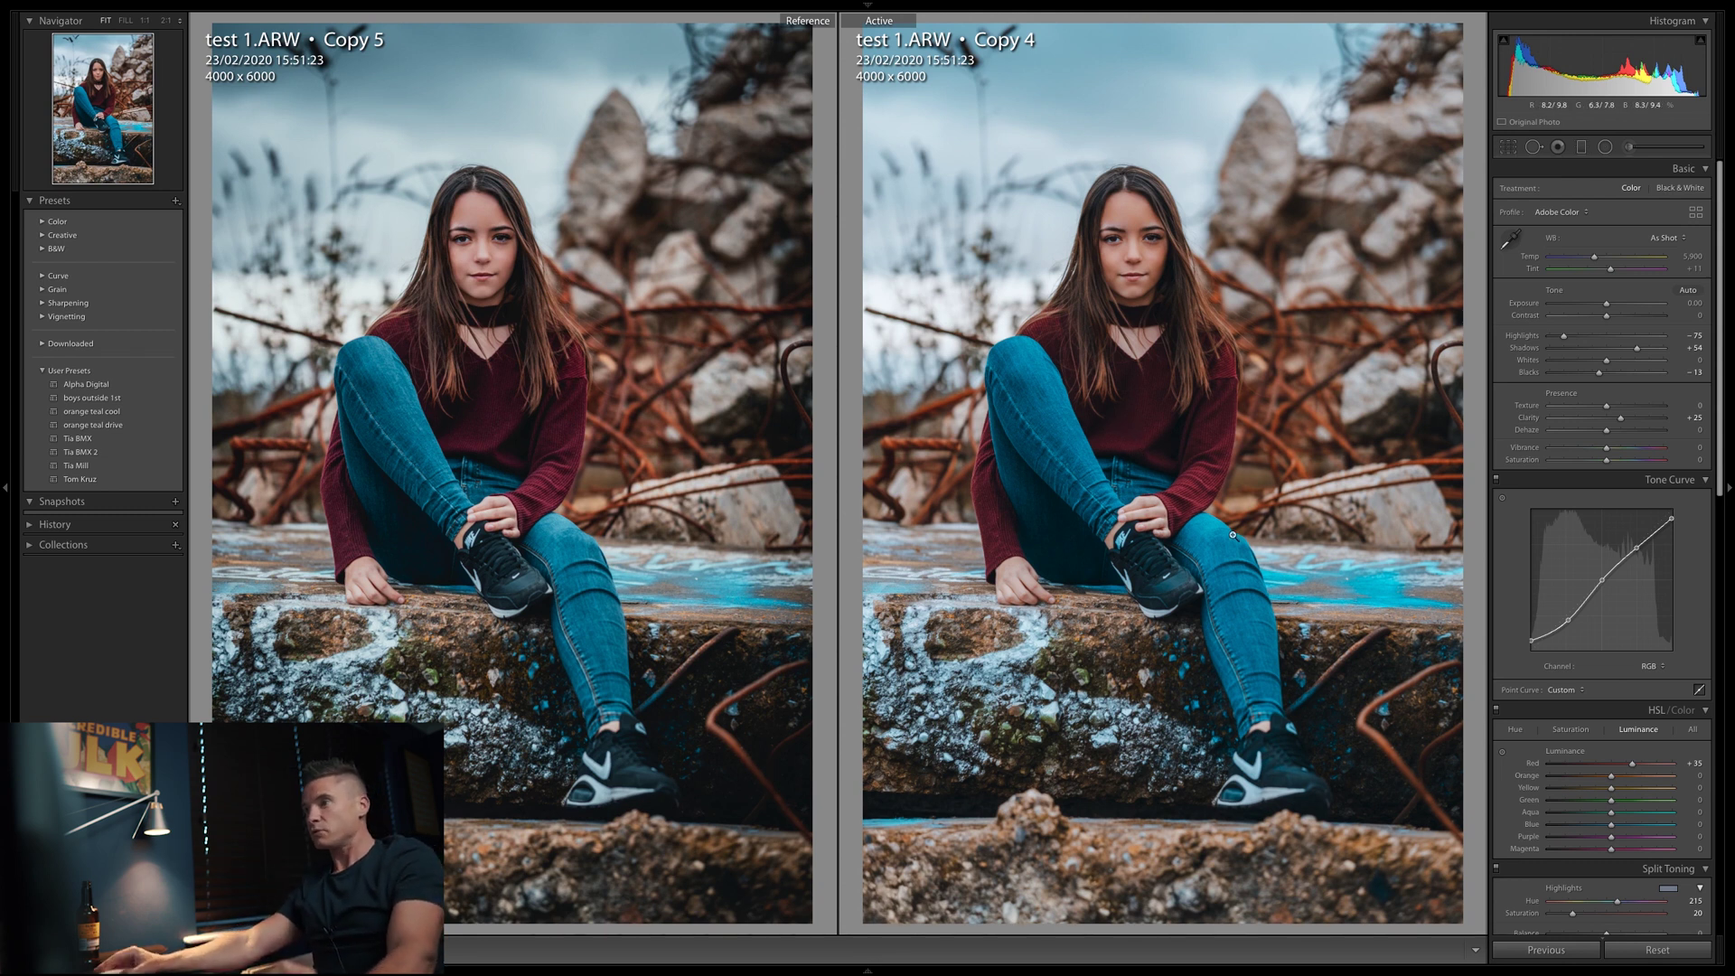
Step: Darken the edges of the portrait with a post-crop vignette amount of -24
drag(1723, 469, 1715, 836)
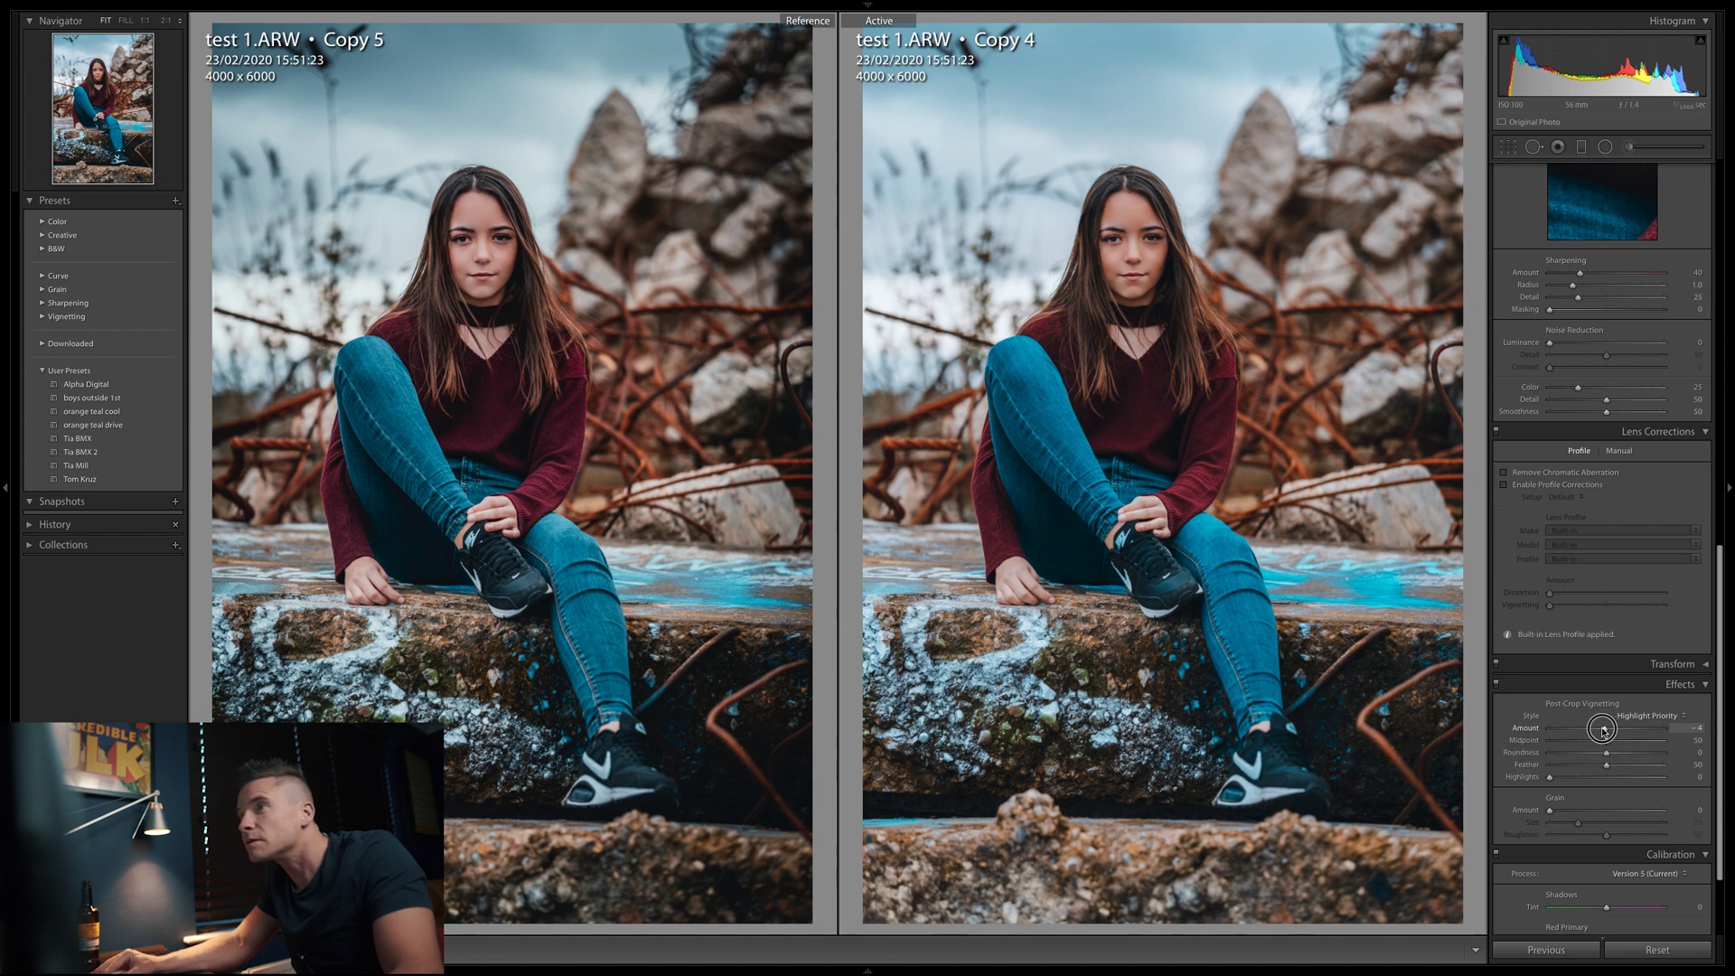
drag(1604, 730, 1595, 730)
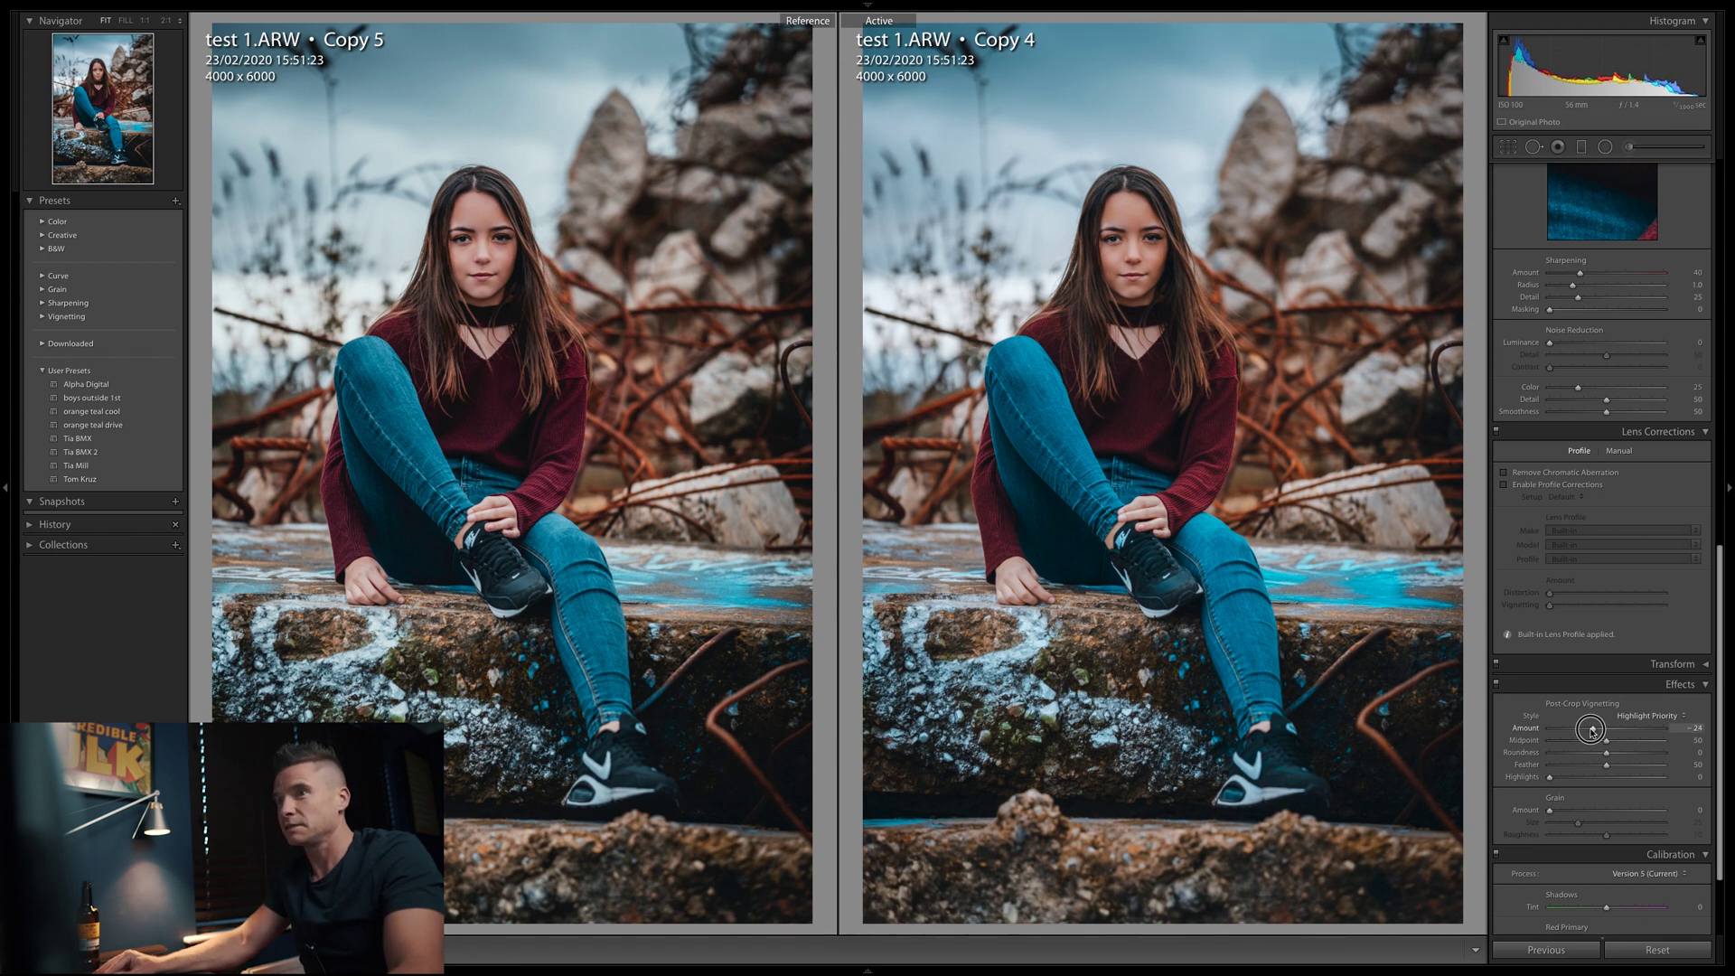
Step: Set the HSL Orange saturation to -20 and compare the finished edit with the original photo several times
scroll(1591, 731, up, 6)
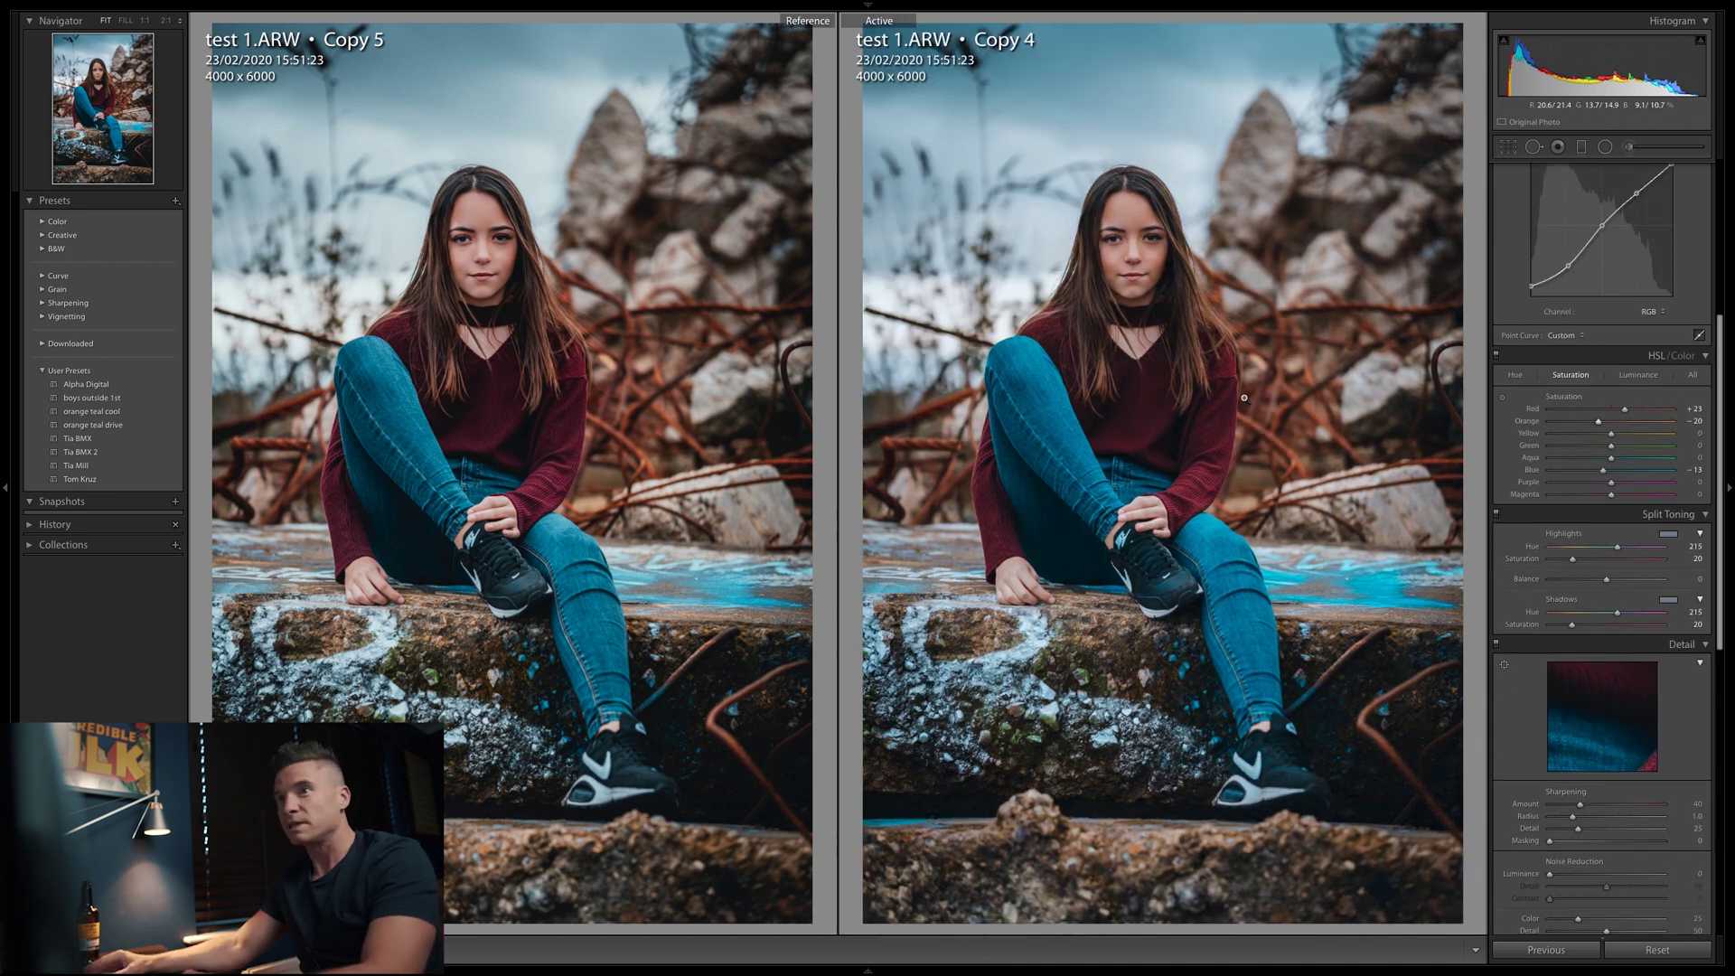
key(backslash)
key(backslash)
key(backslash)
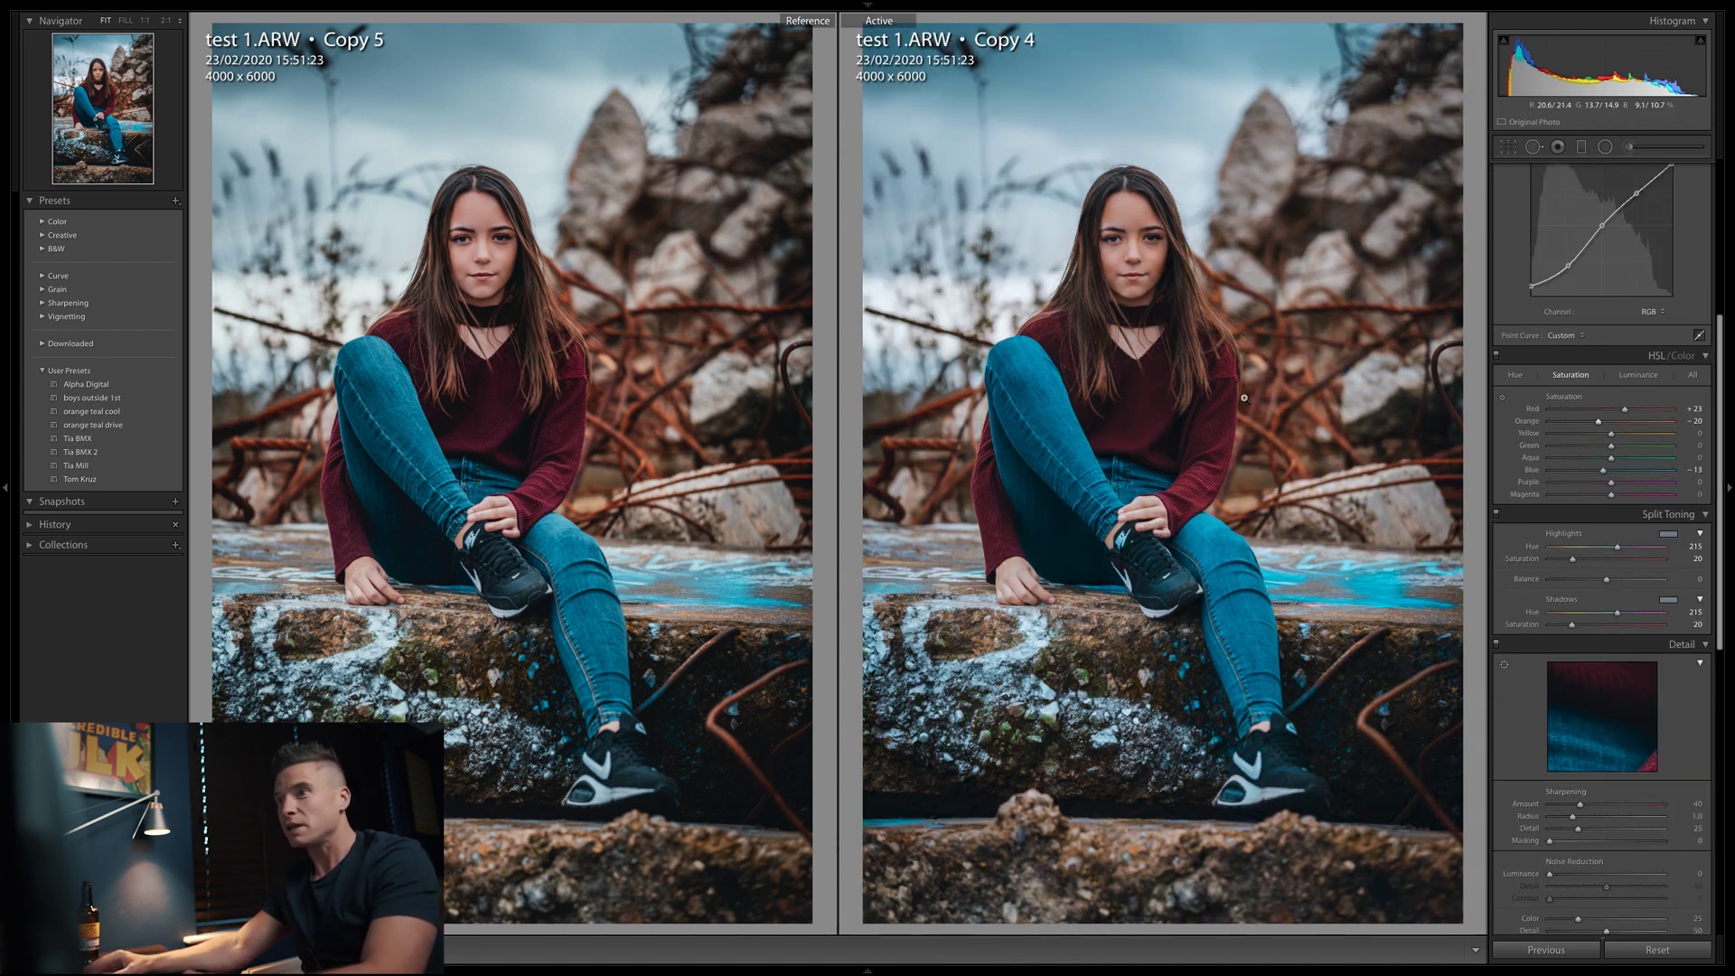
key(backslash)
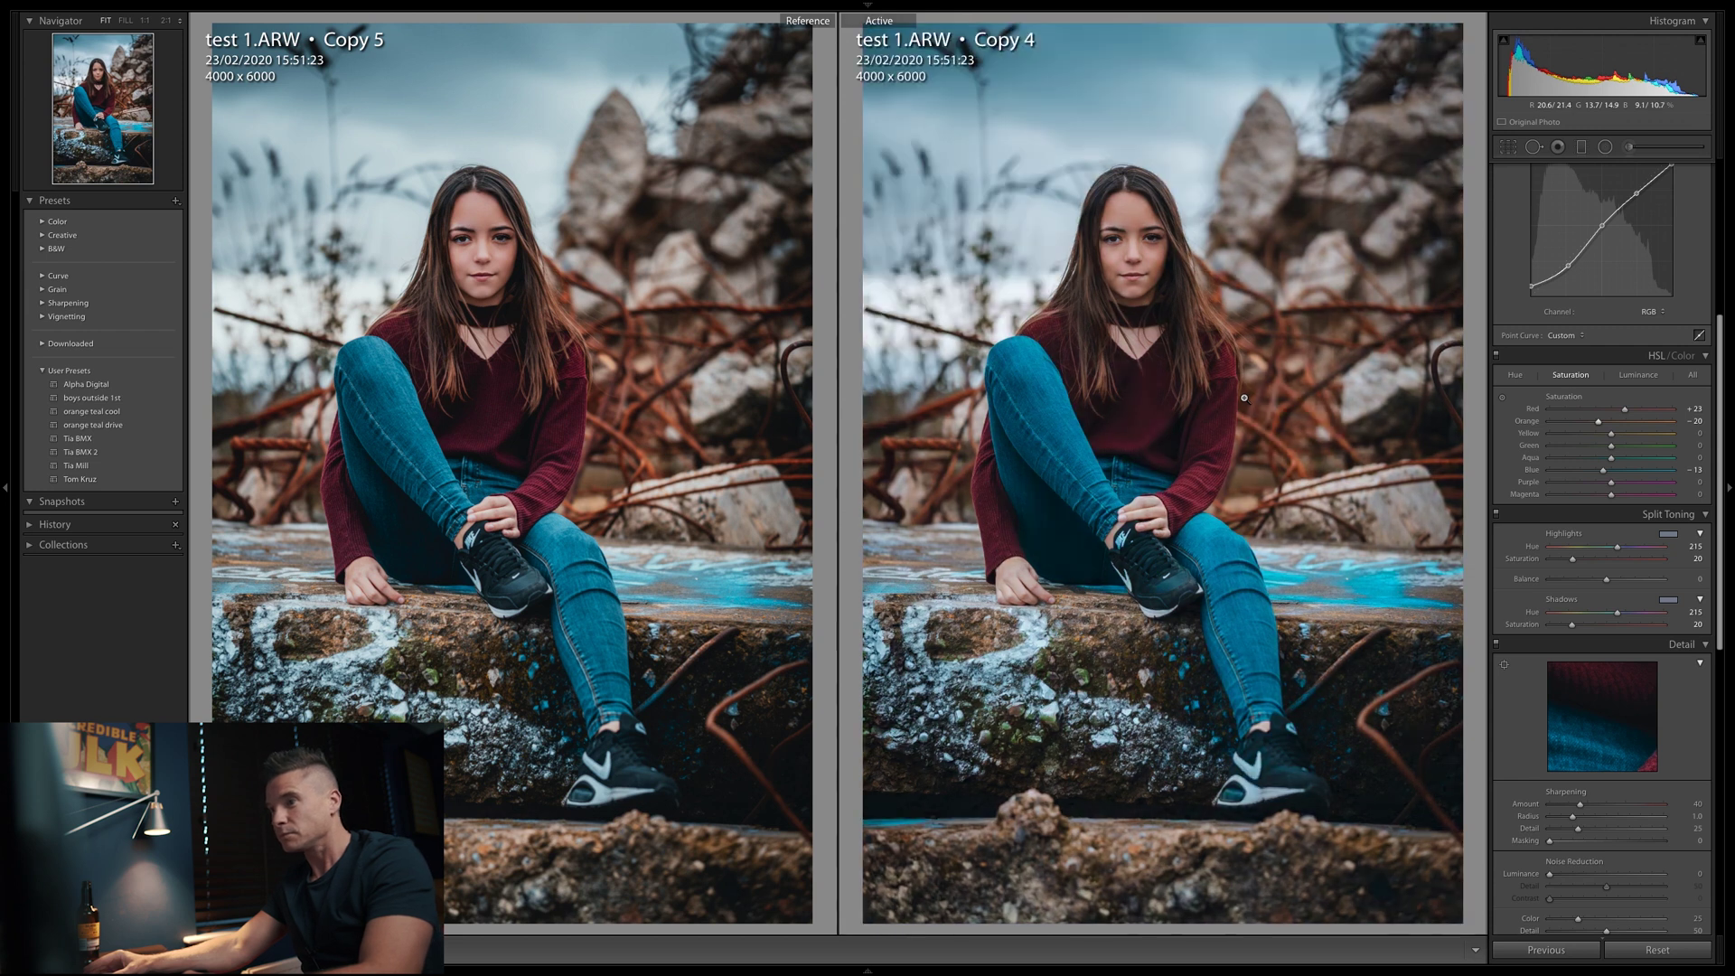
key(backslash)
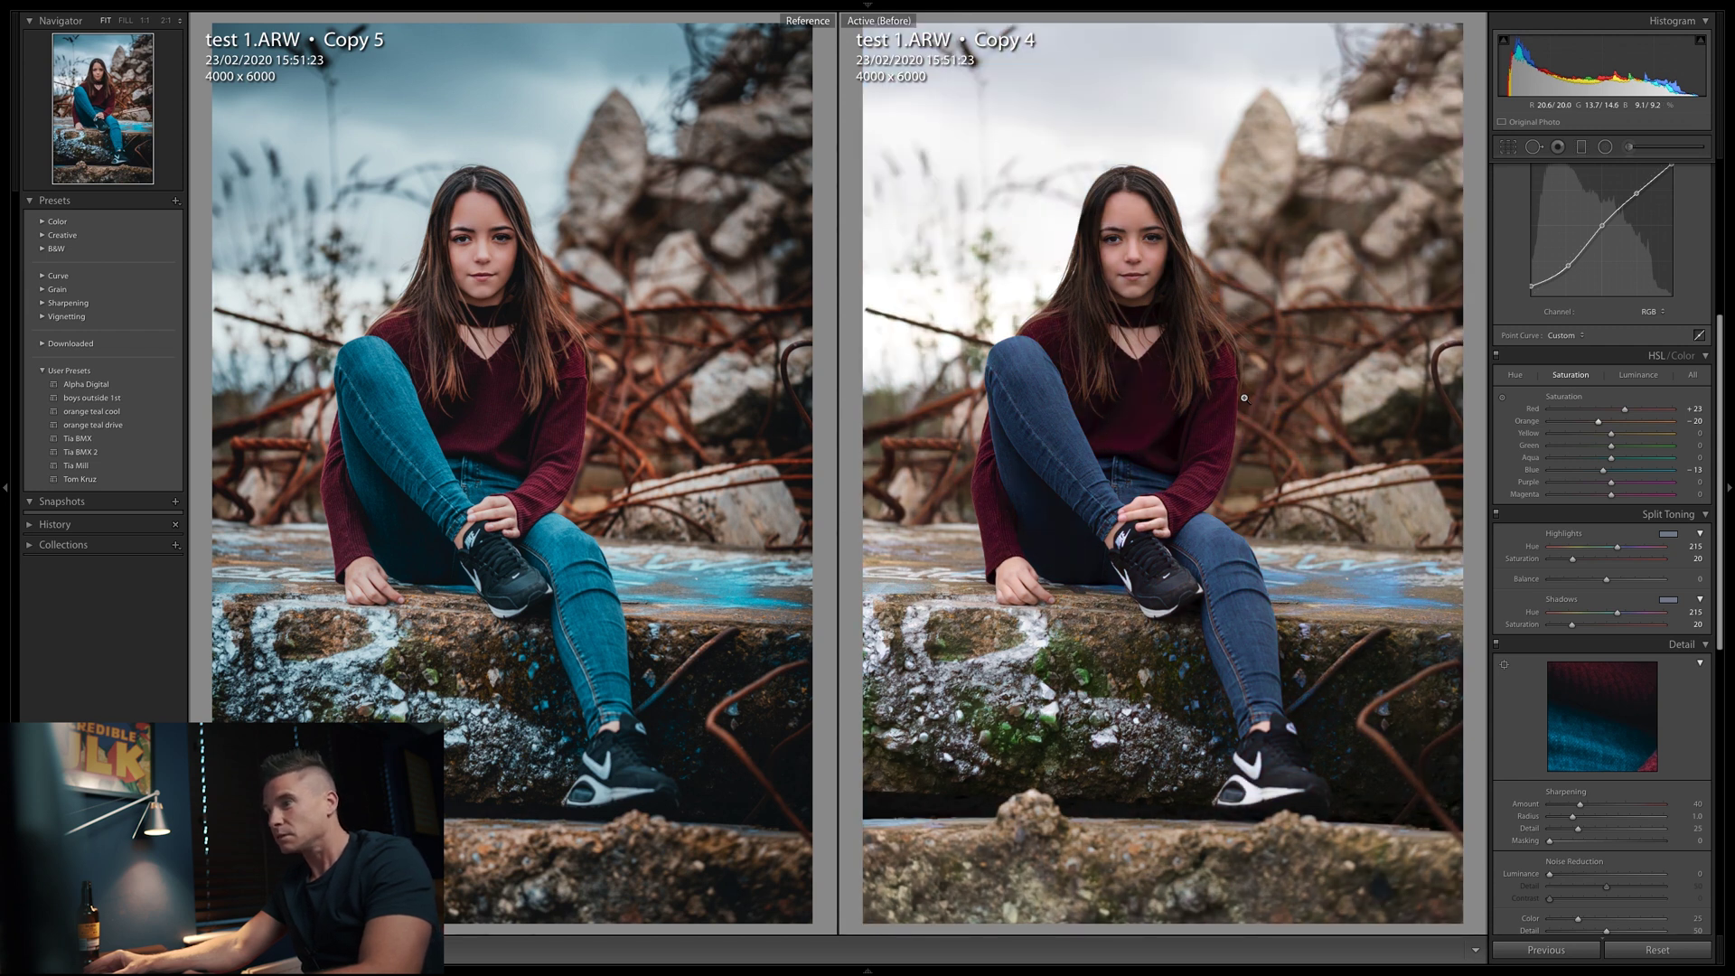
key(backslash)
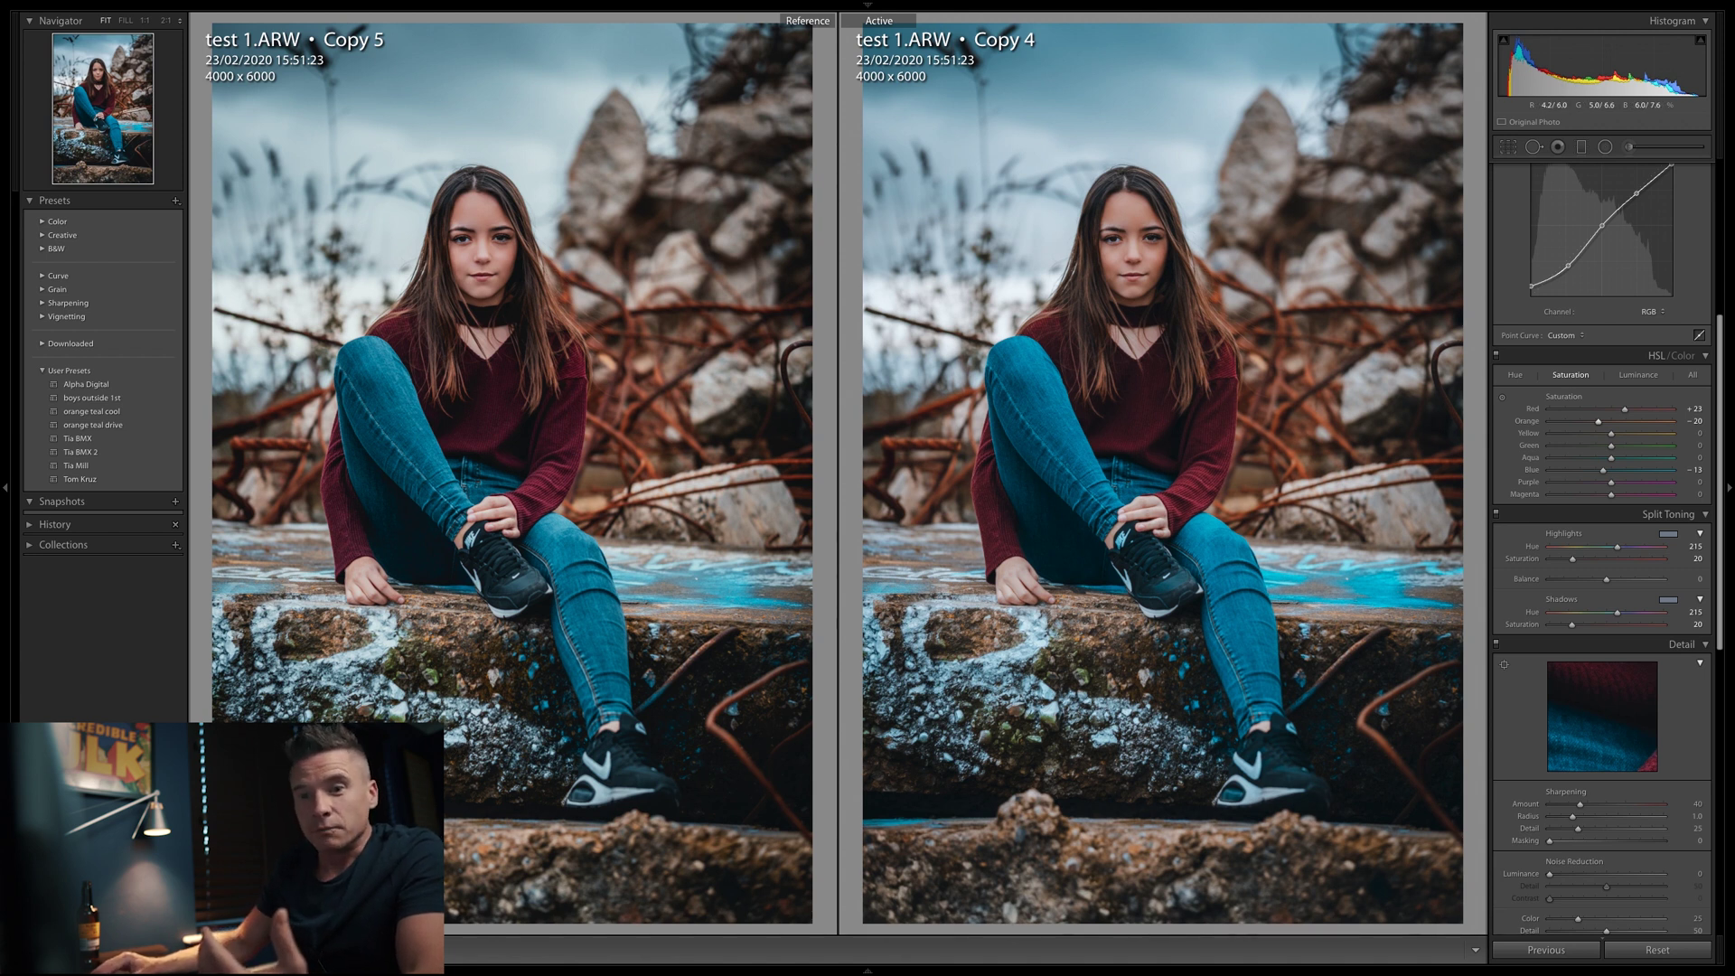
Step: Copy the edited portrait's develop settings, leaving out Spot Removal
key(super+shift+c)
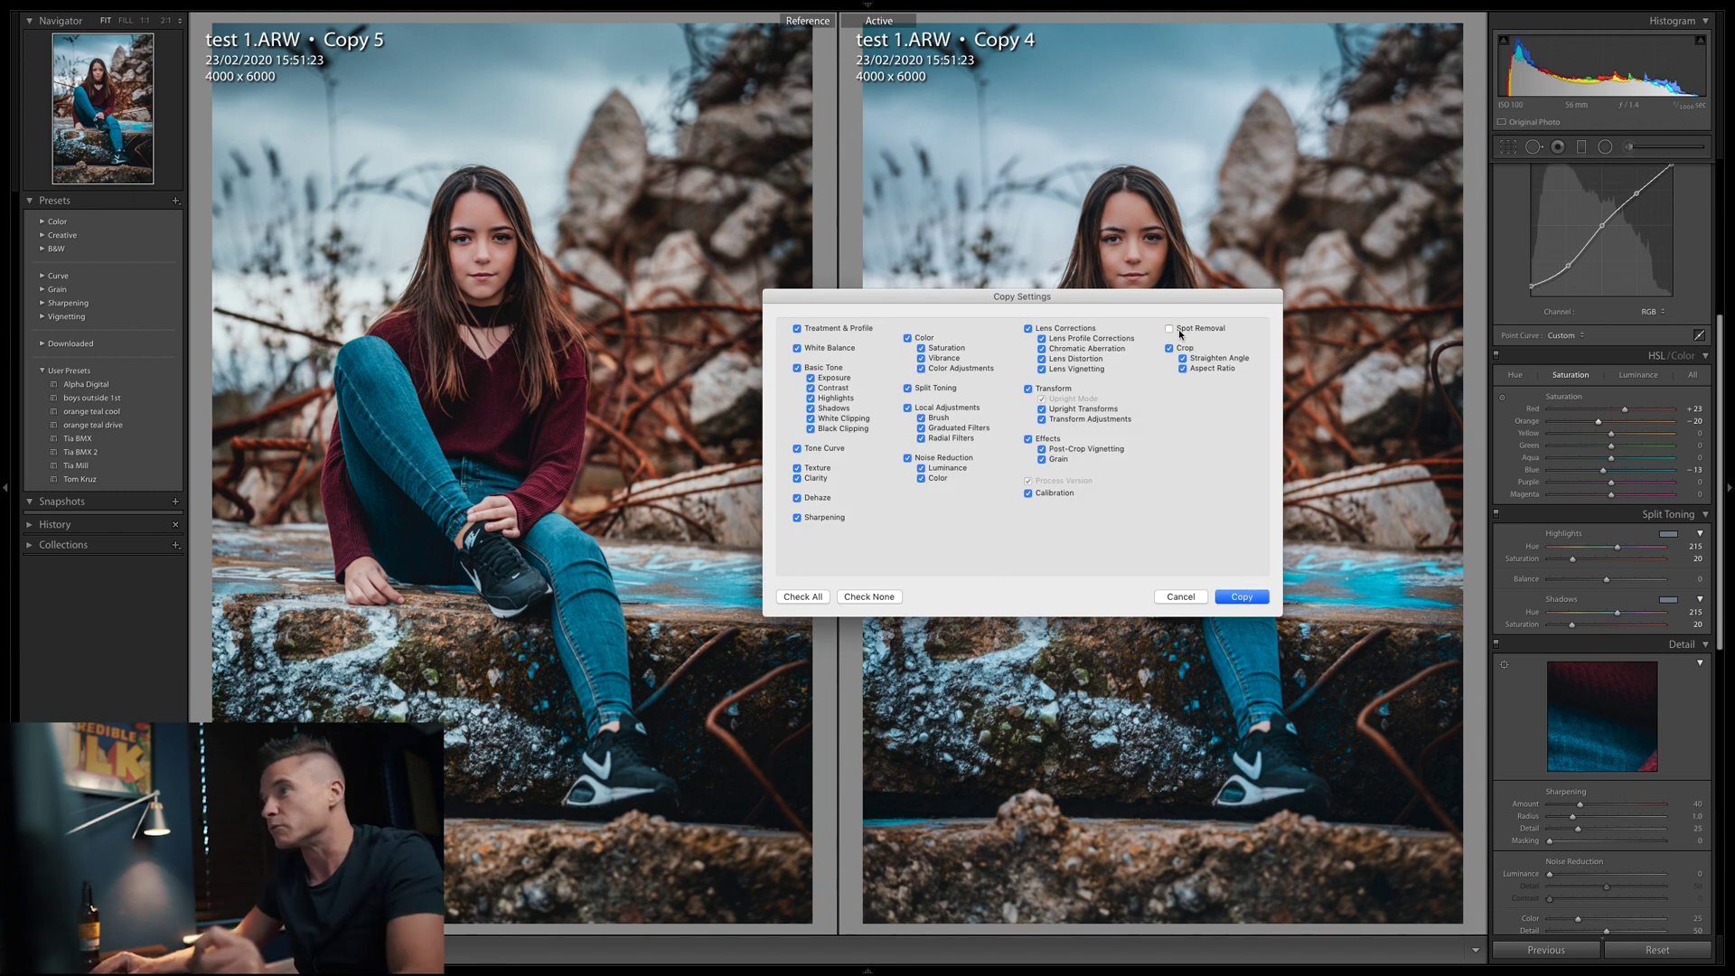
click(1246, 597)
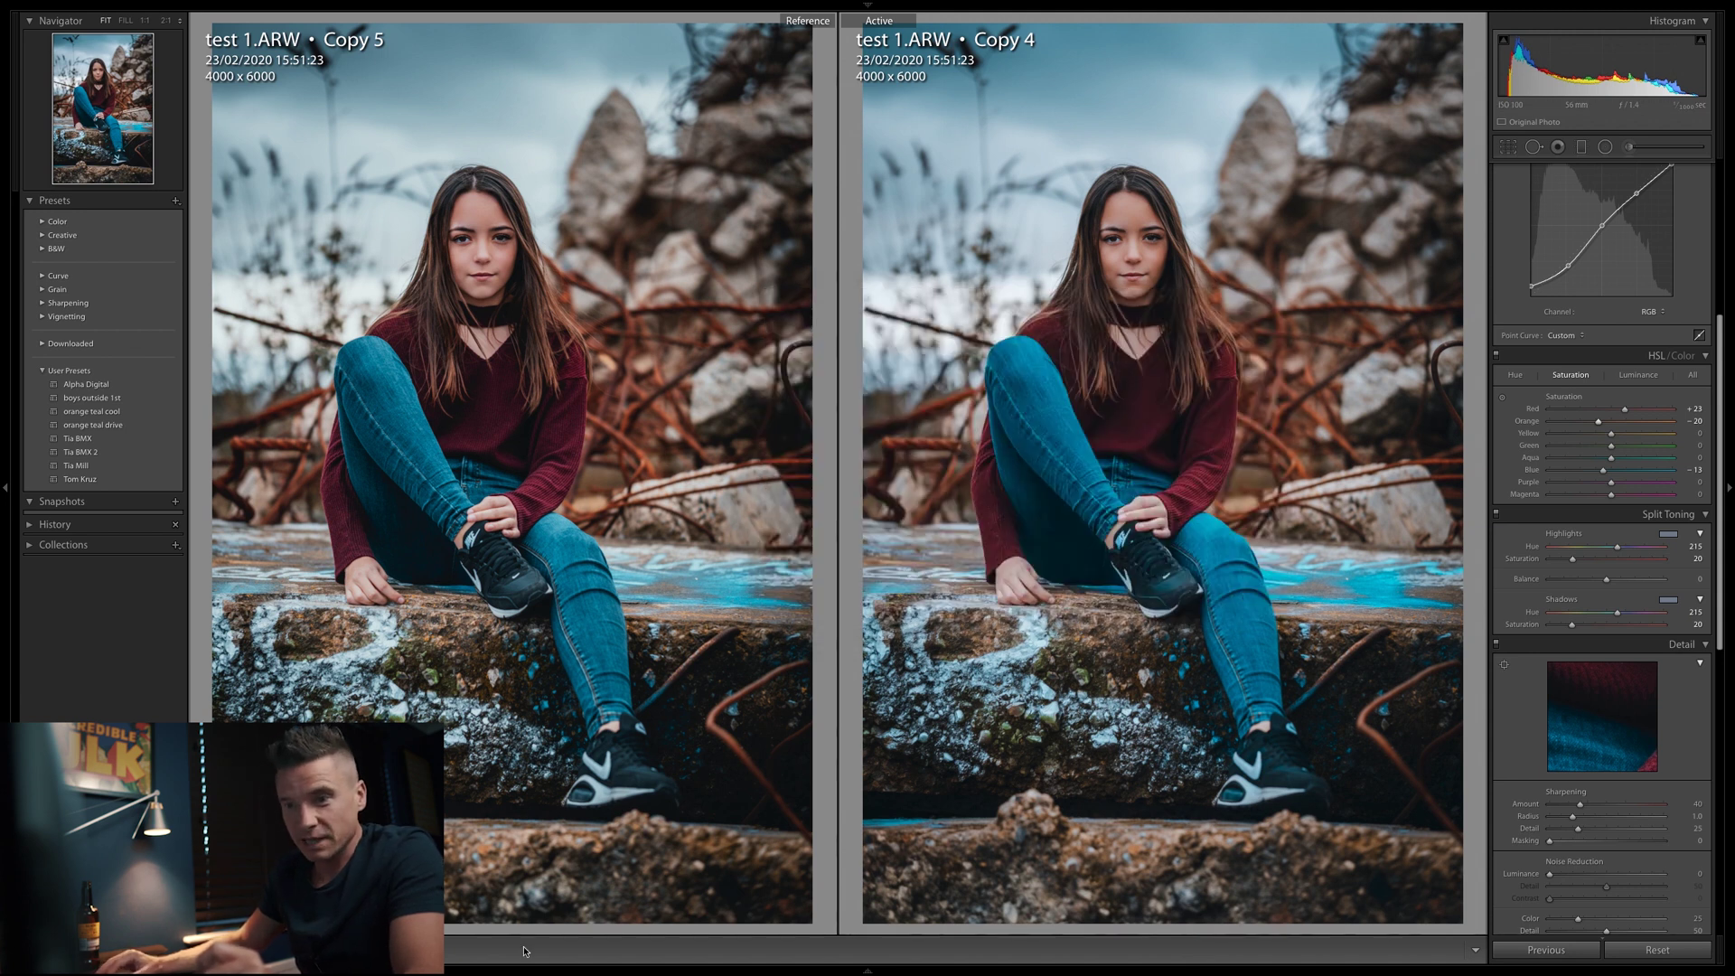
Step: Set the graded wall portrait, test 3.ARW Copy 1, as the reference photo
mouse_move(895, 971)
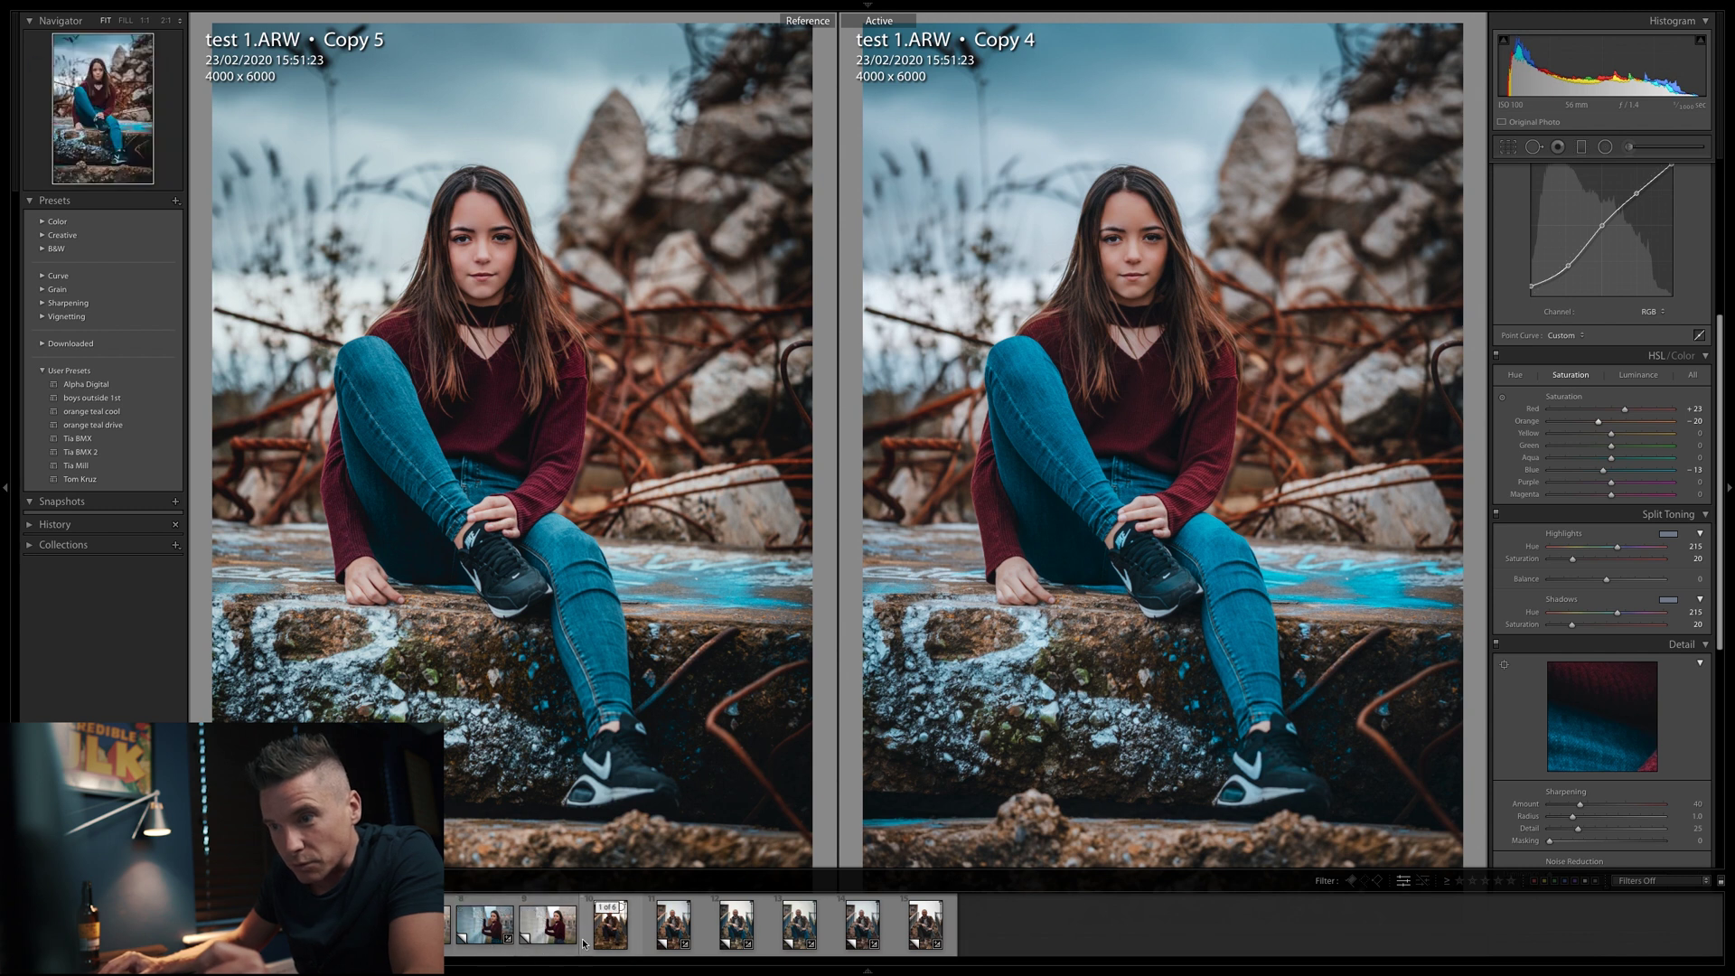
click(550, 943)
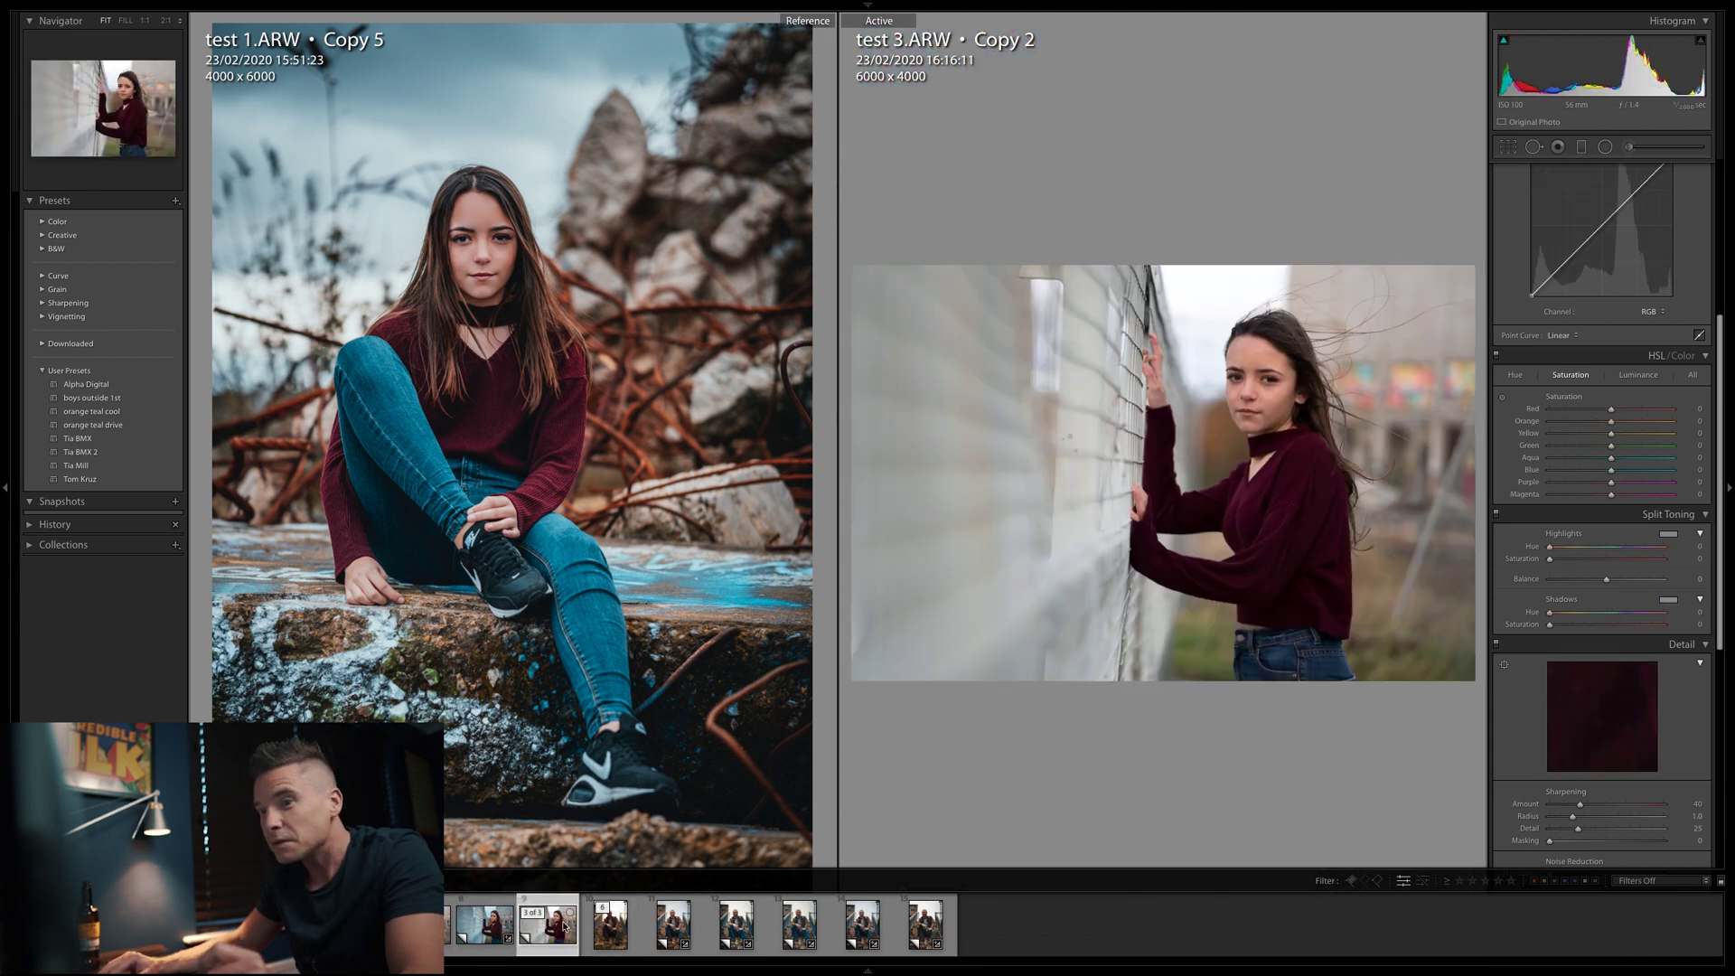
click(494, 924)
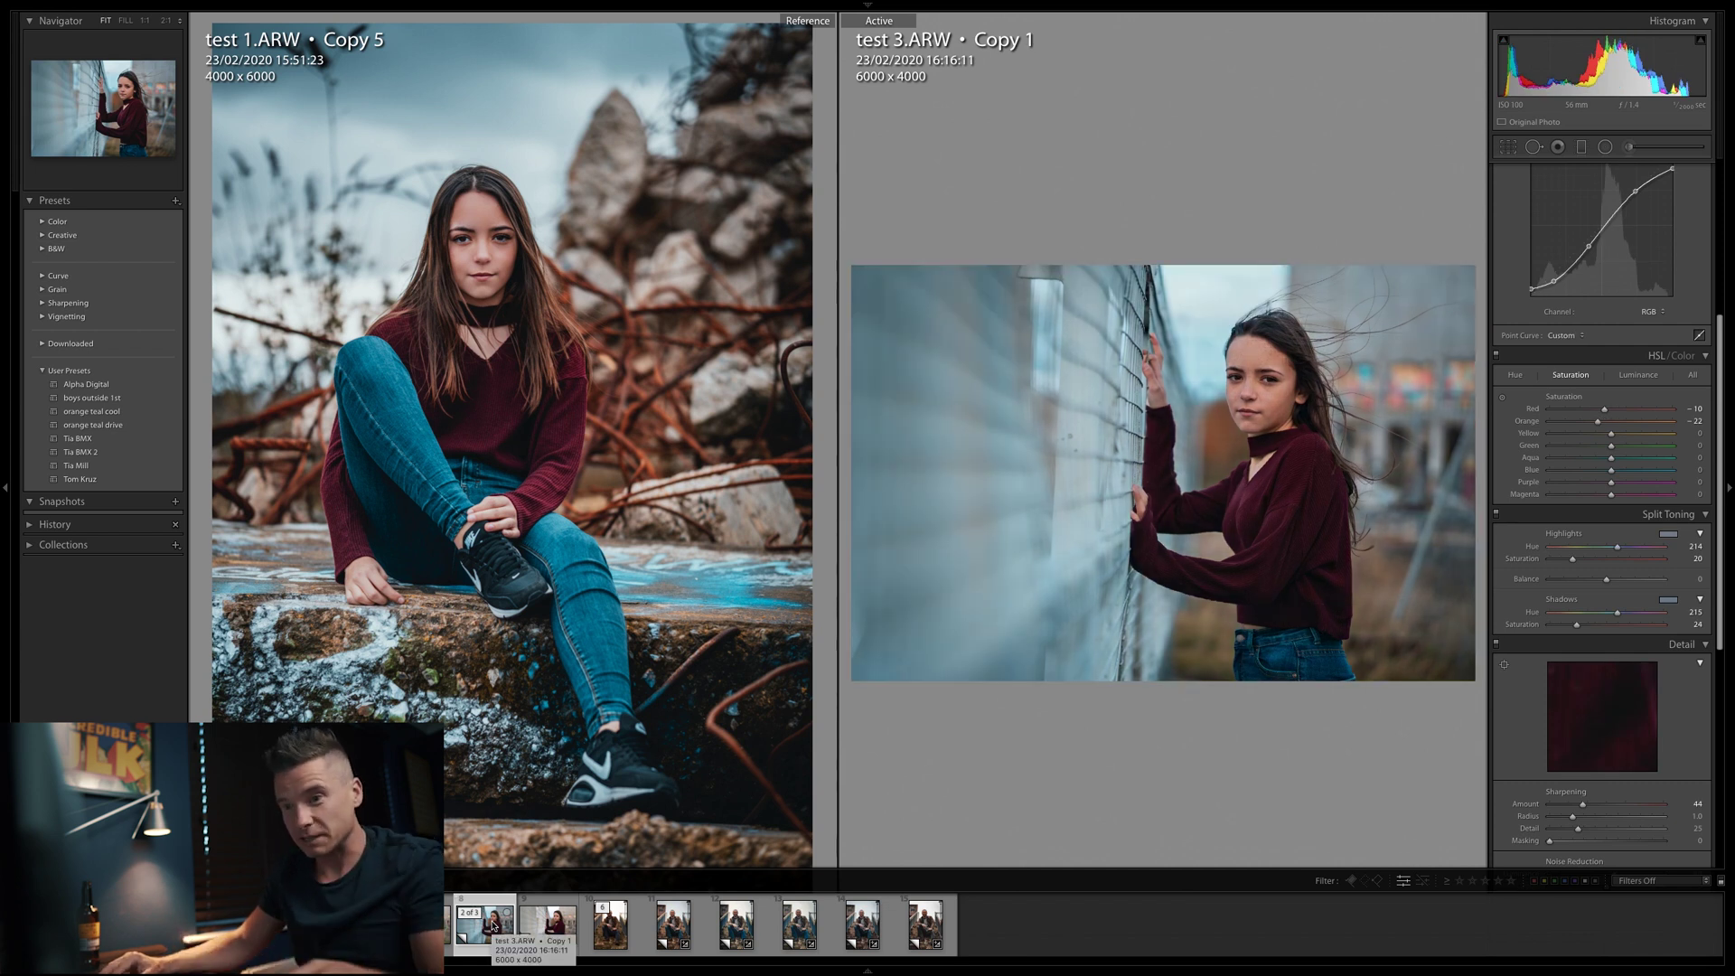
right_click(487, 927)
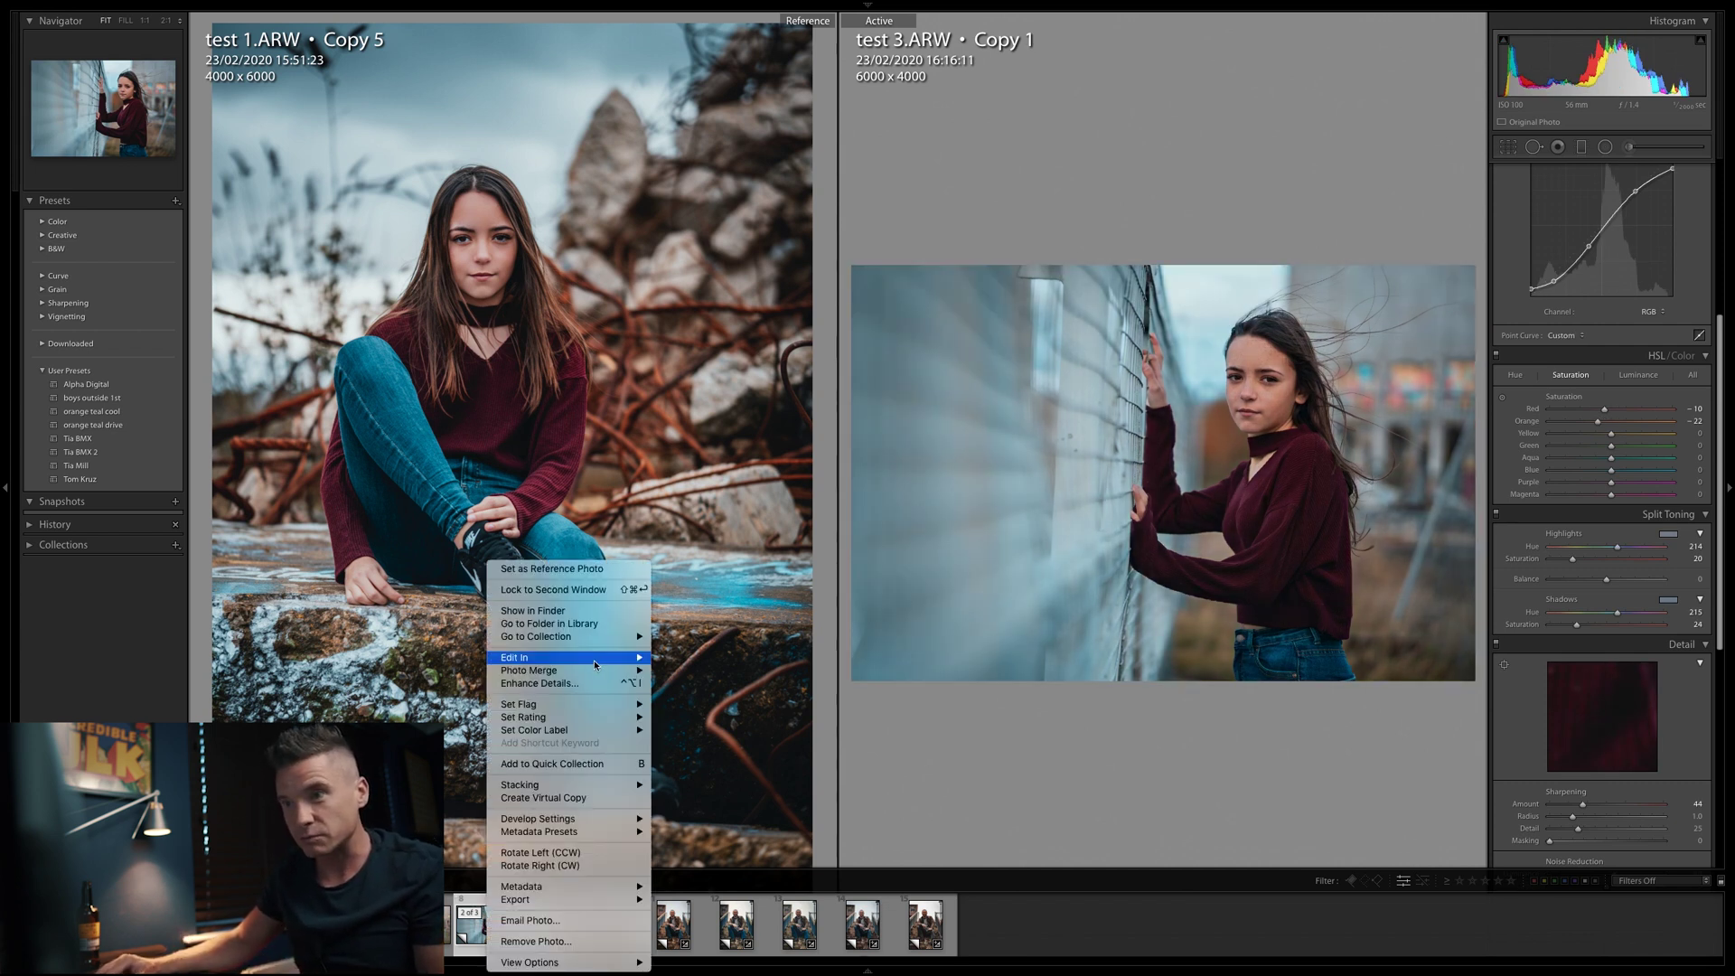
click(607, 569)
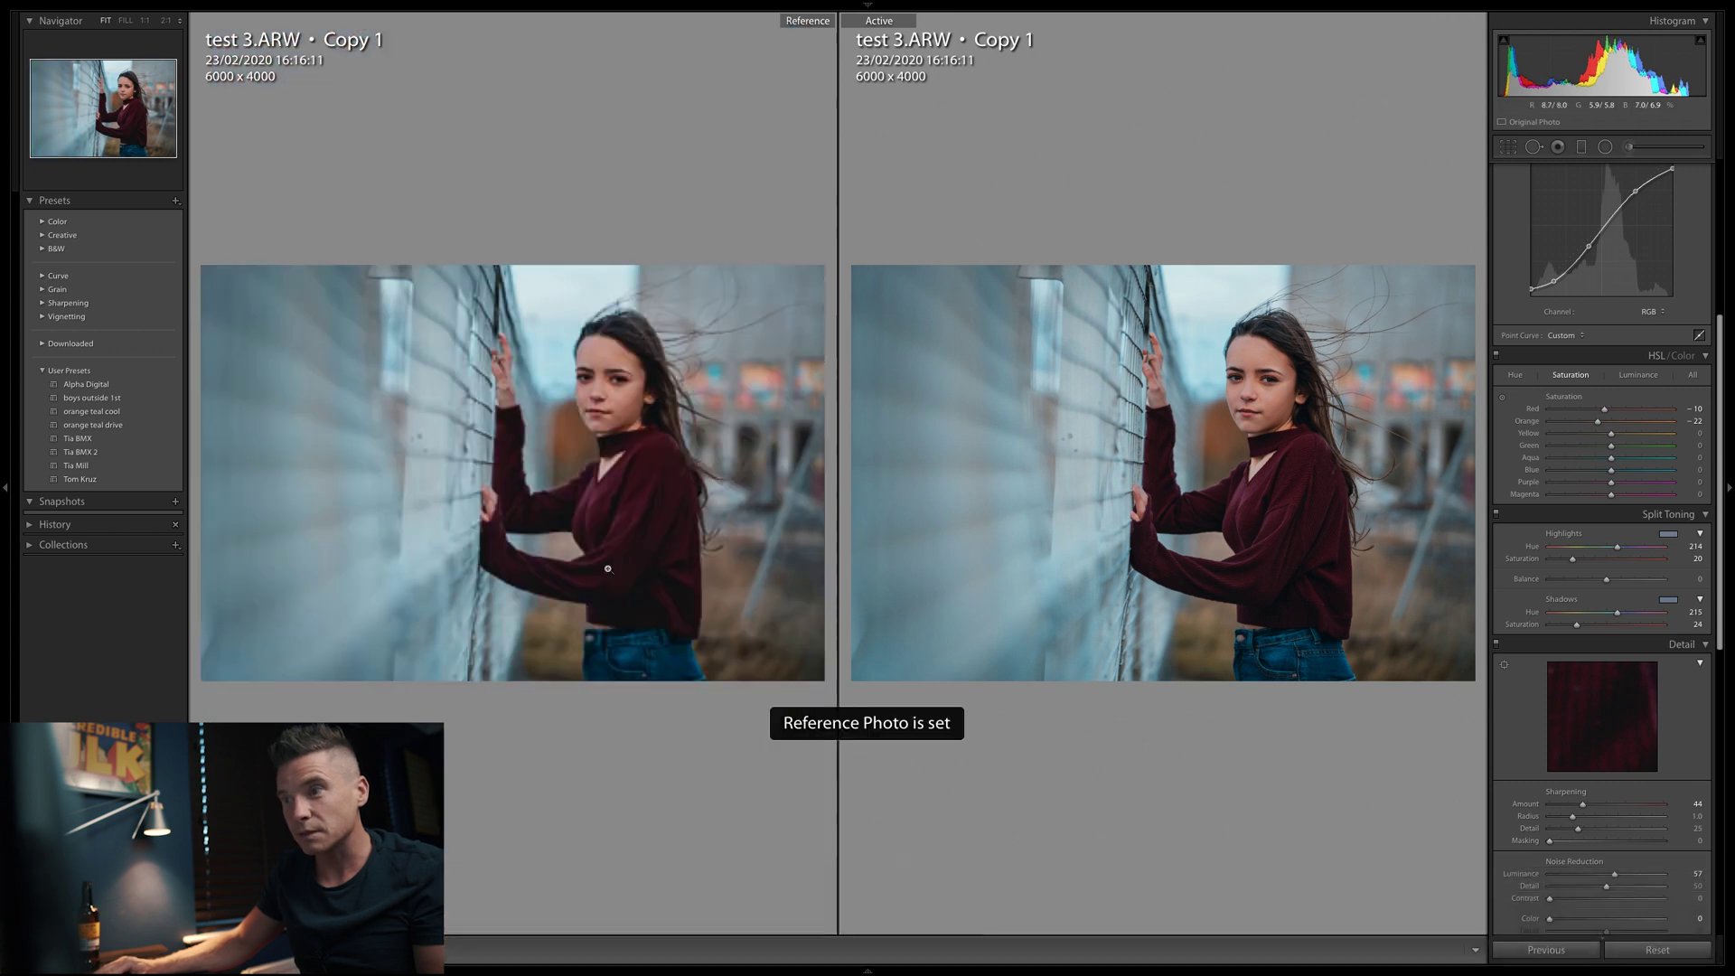
Step: Make the unedited test 3.ARW Copy 2 the active photo and apply the copied develop settings to it
mouse_move(560, 971)
click(553, 927)
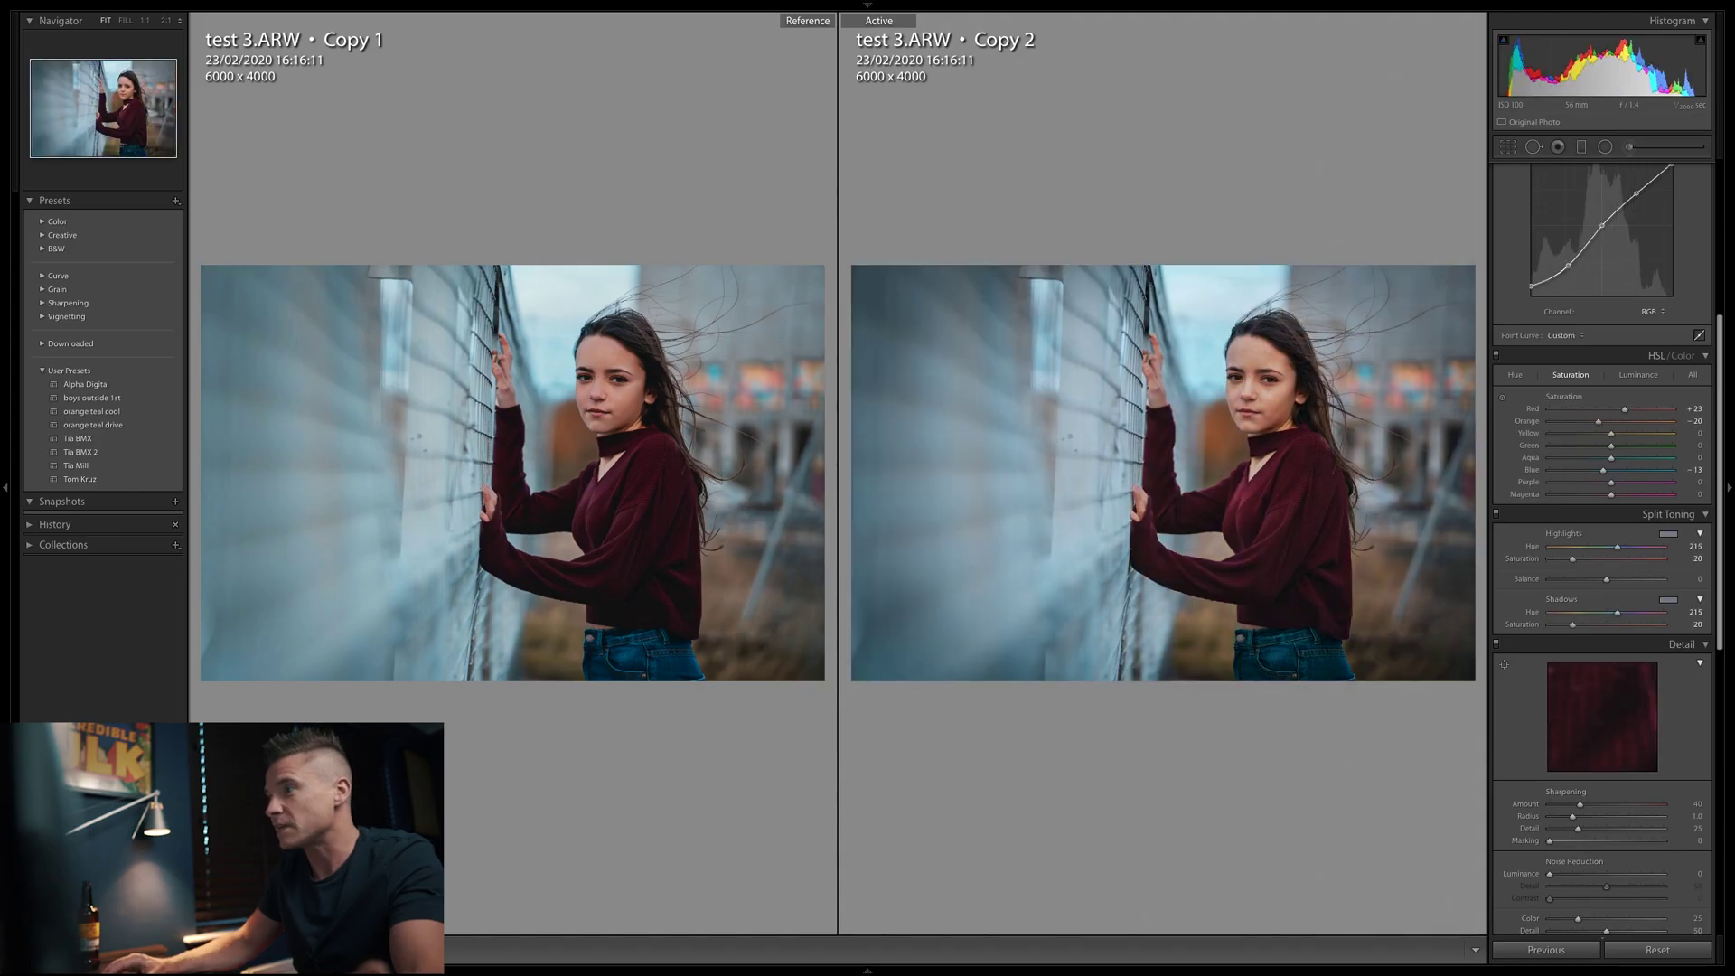
Step: Select the copied skin-smoothing brush adjustment on the wall portrait and move its mask onto the girl's face
click(1630, 150)
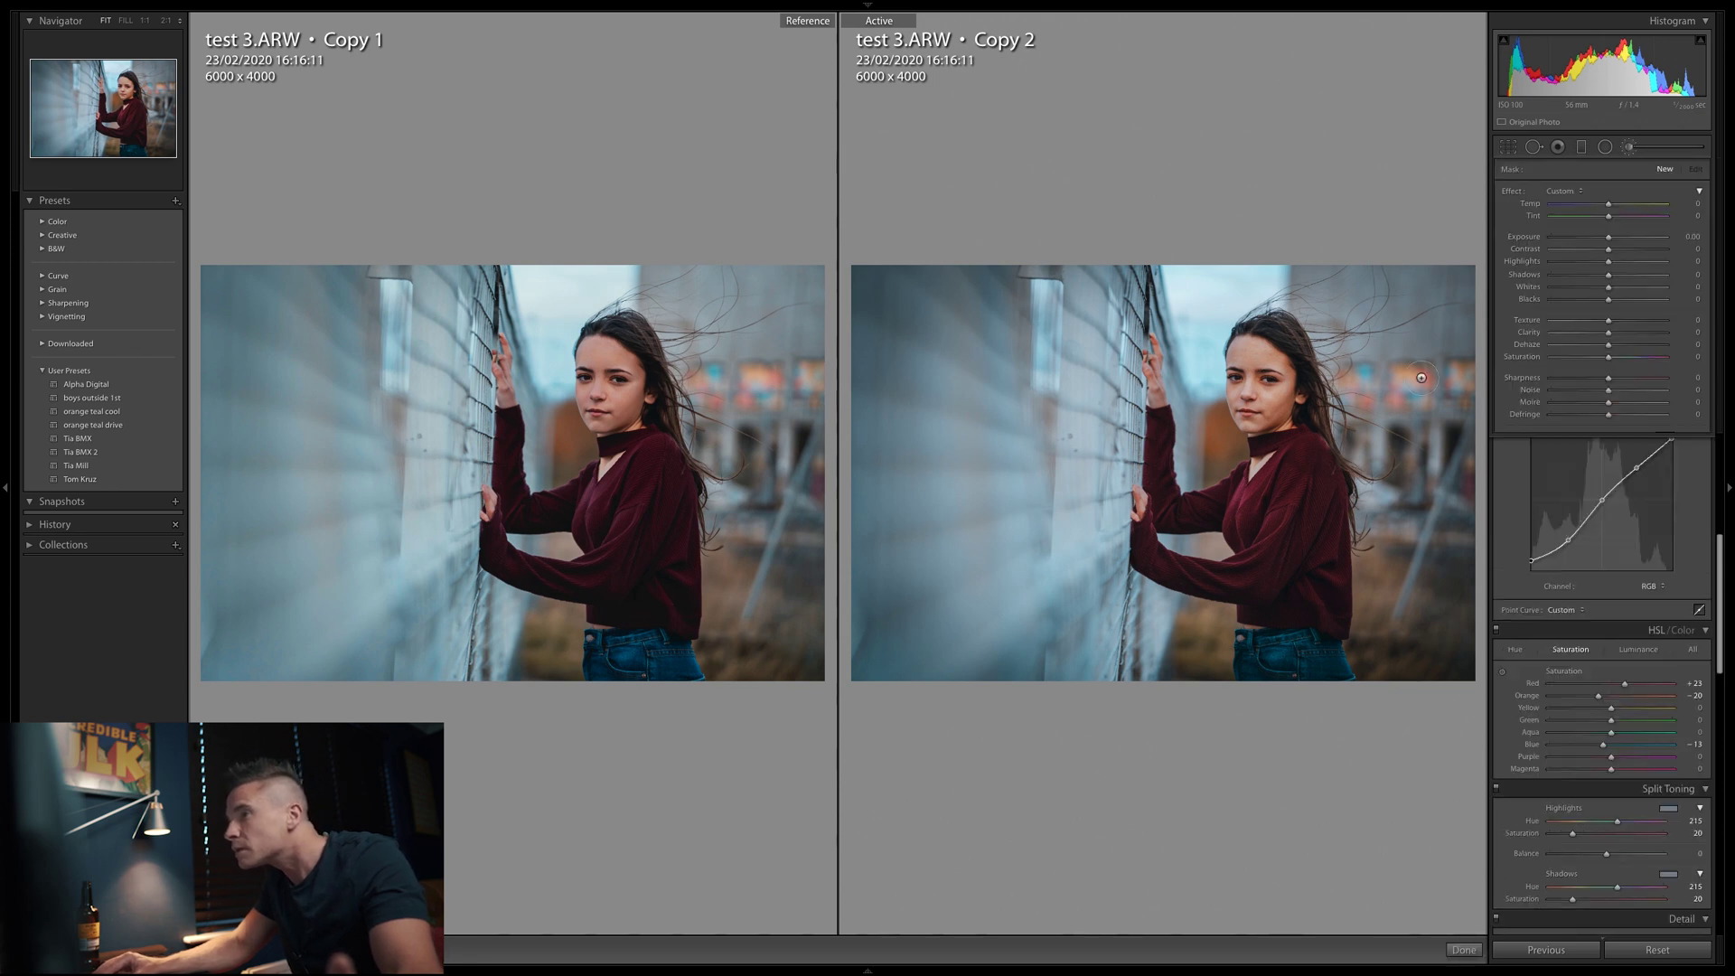
click(1339, 440)
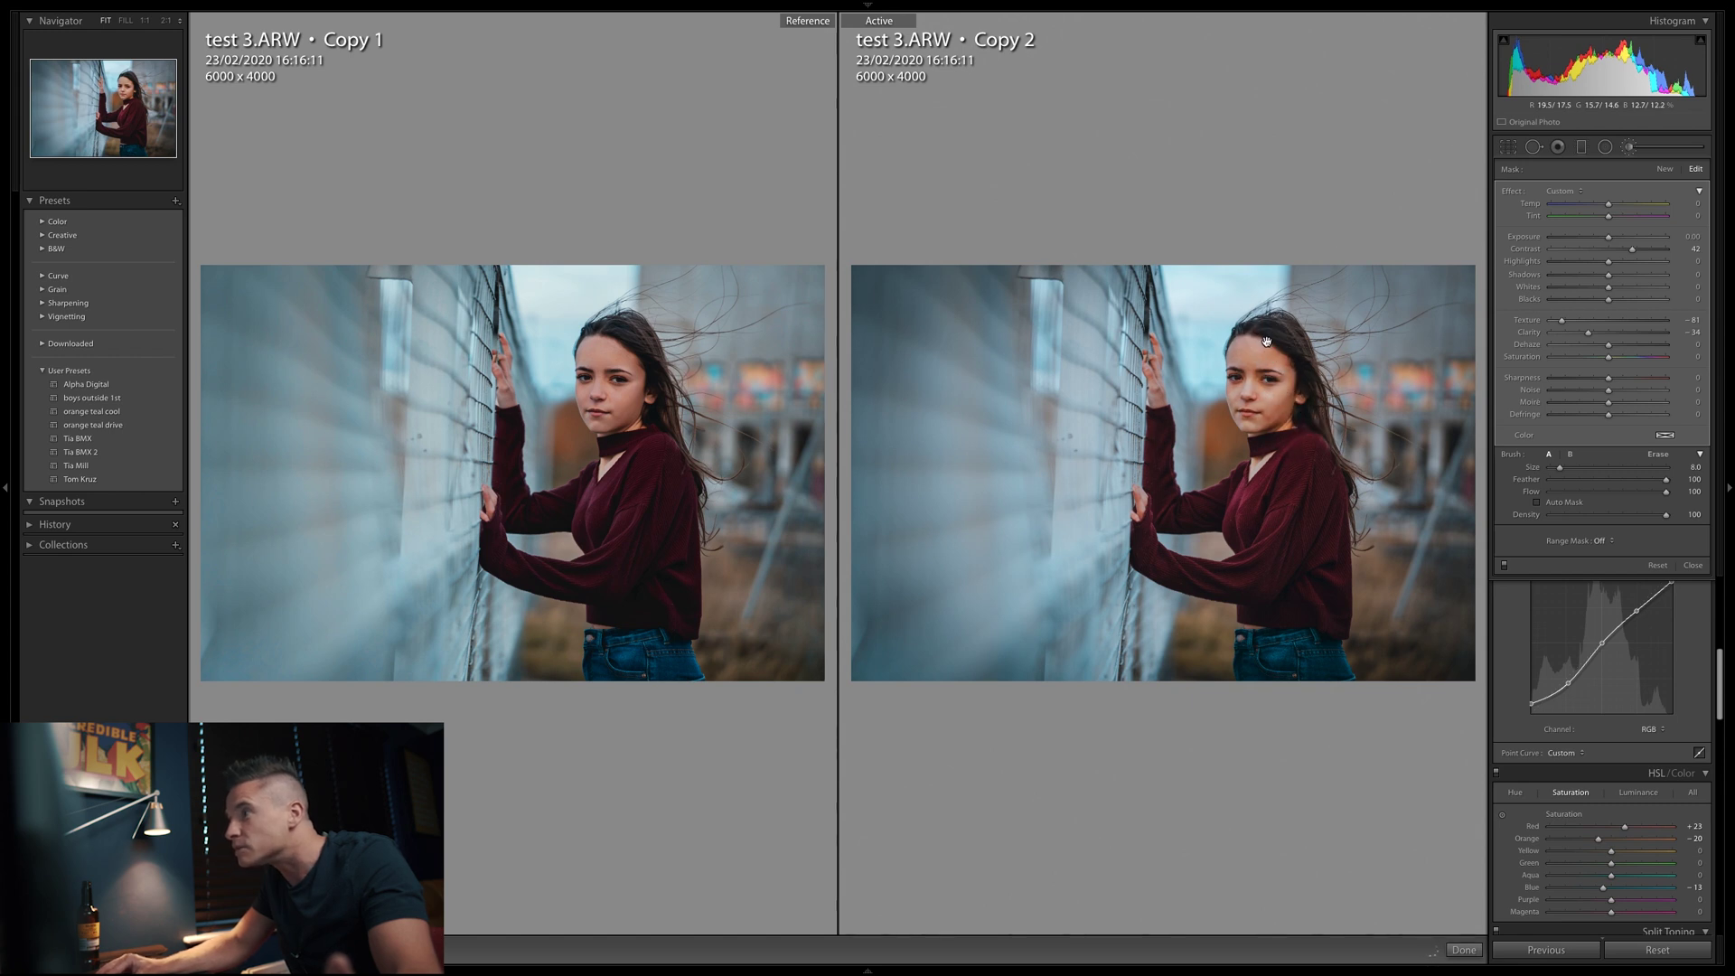
drag(1255, 356, 1246, 398)
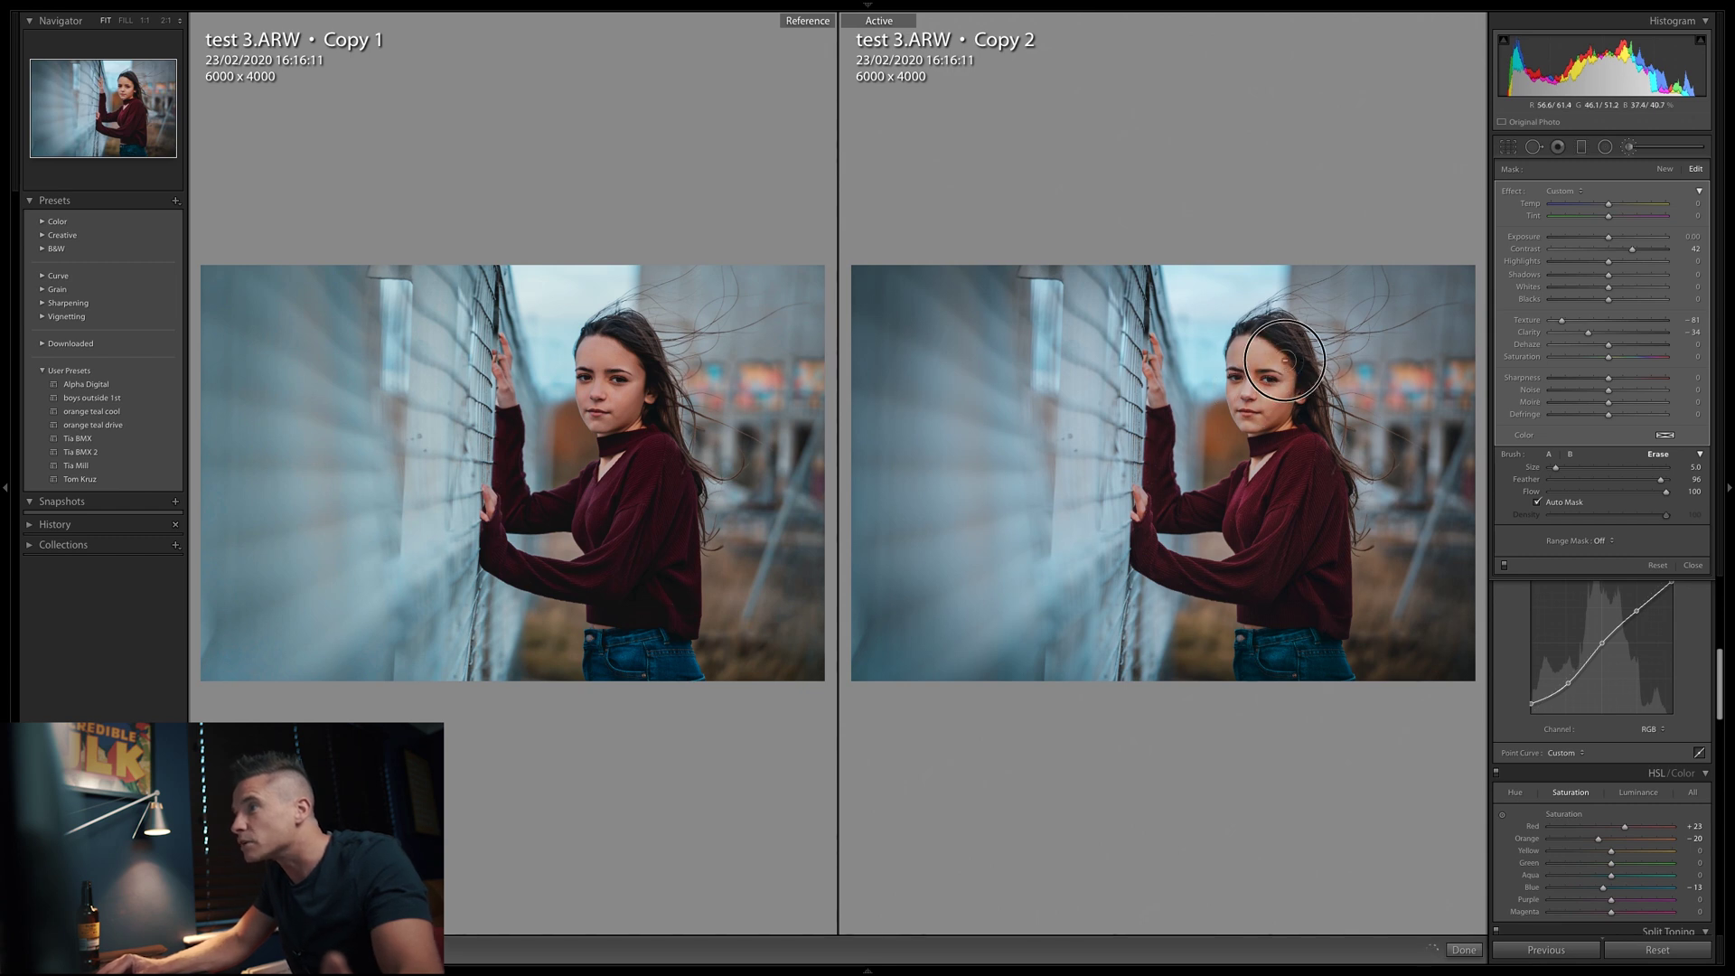
Step: Paint the skin-smoothing mask over the girl's face with brush sizes 7.0 and 4.0, erase the excess, and finish the brush adjustment
key(z)
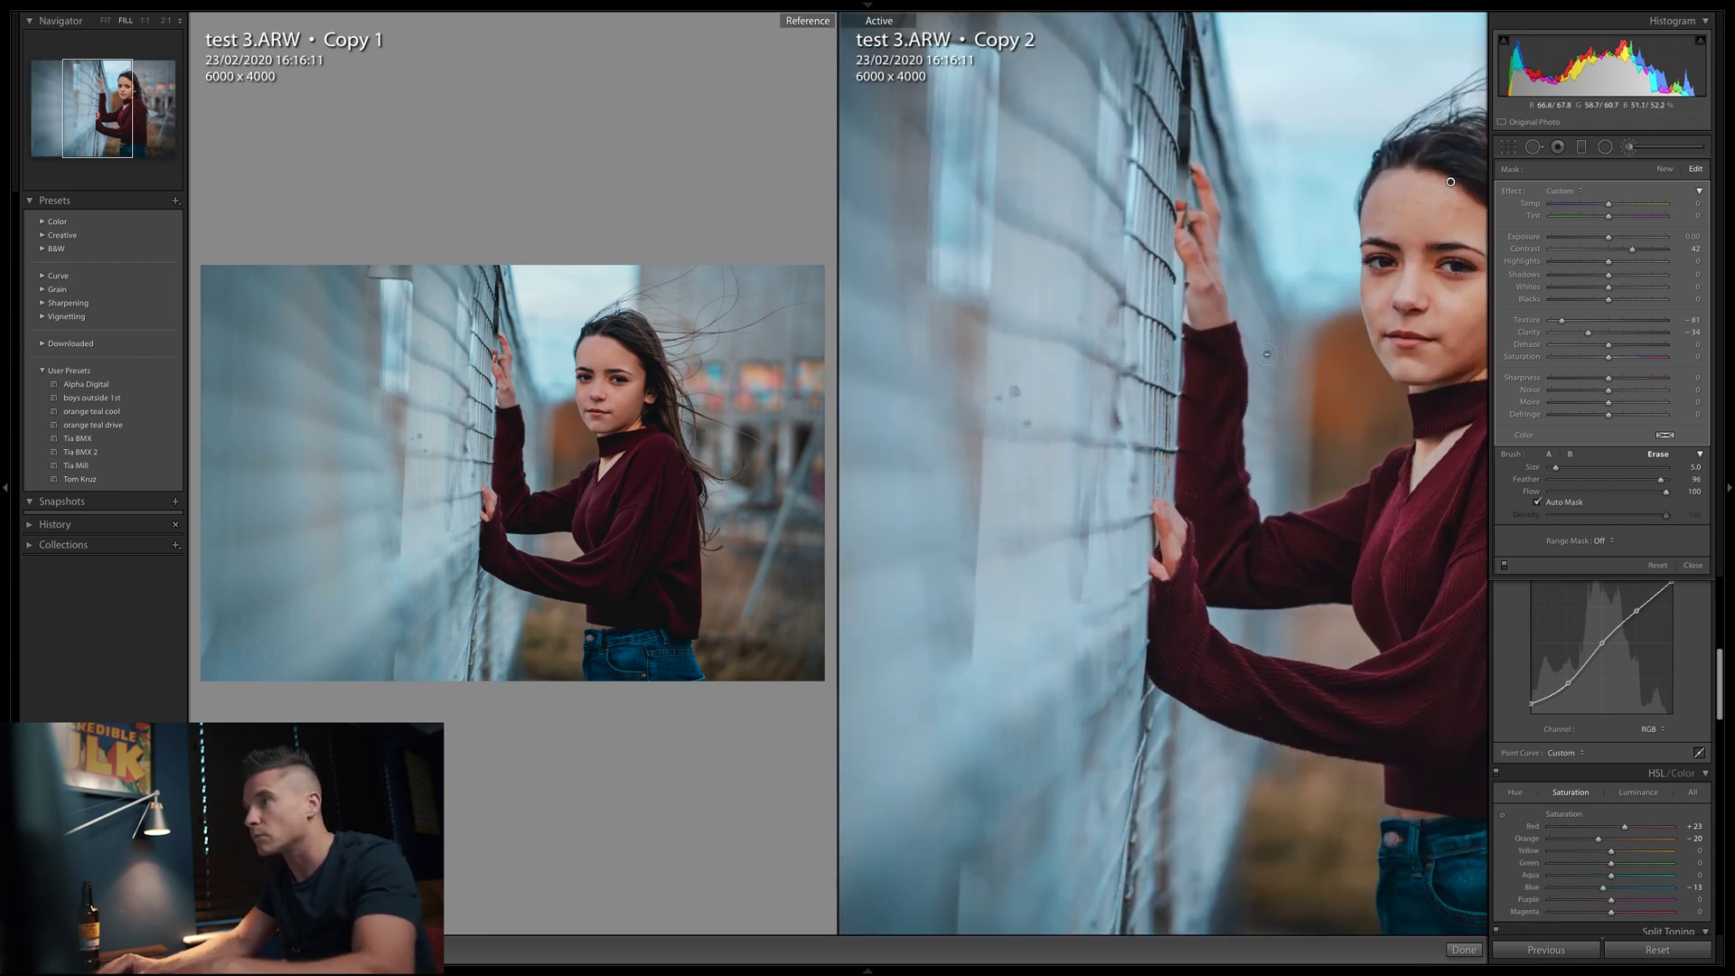
drag(1305, 339, 1282, 357)
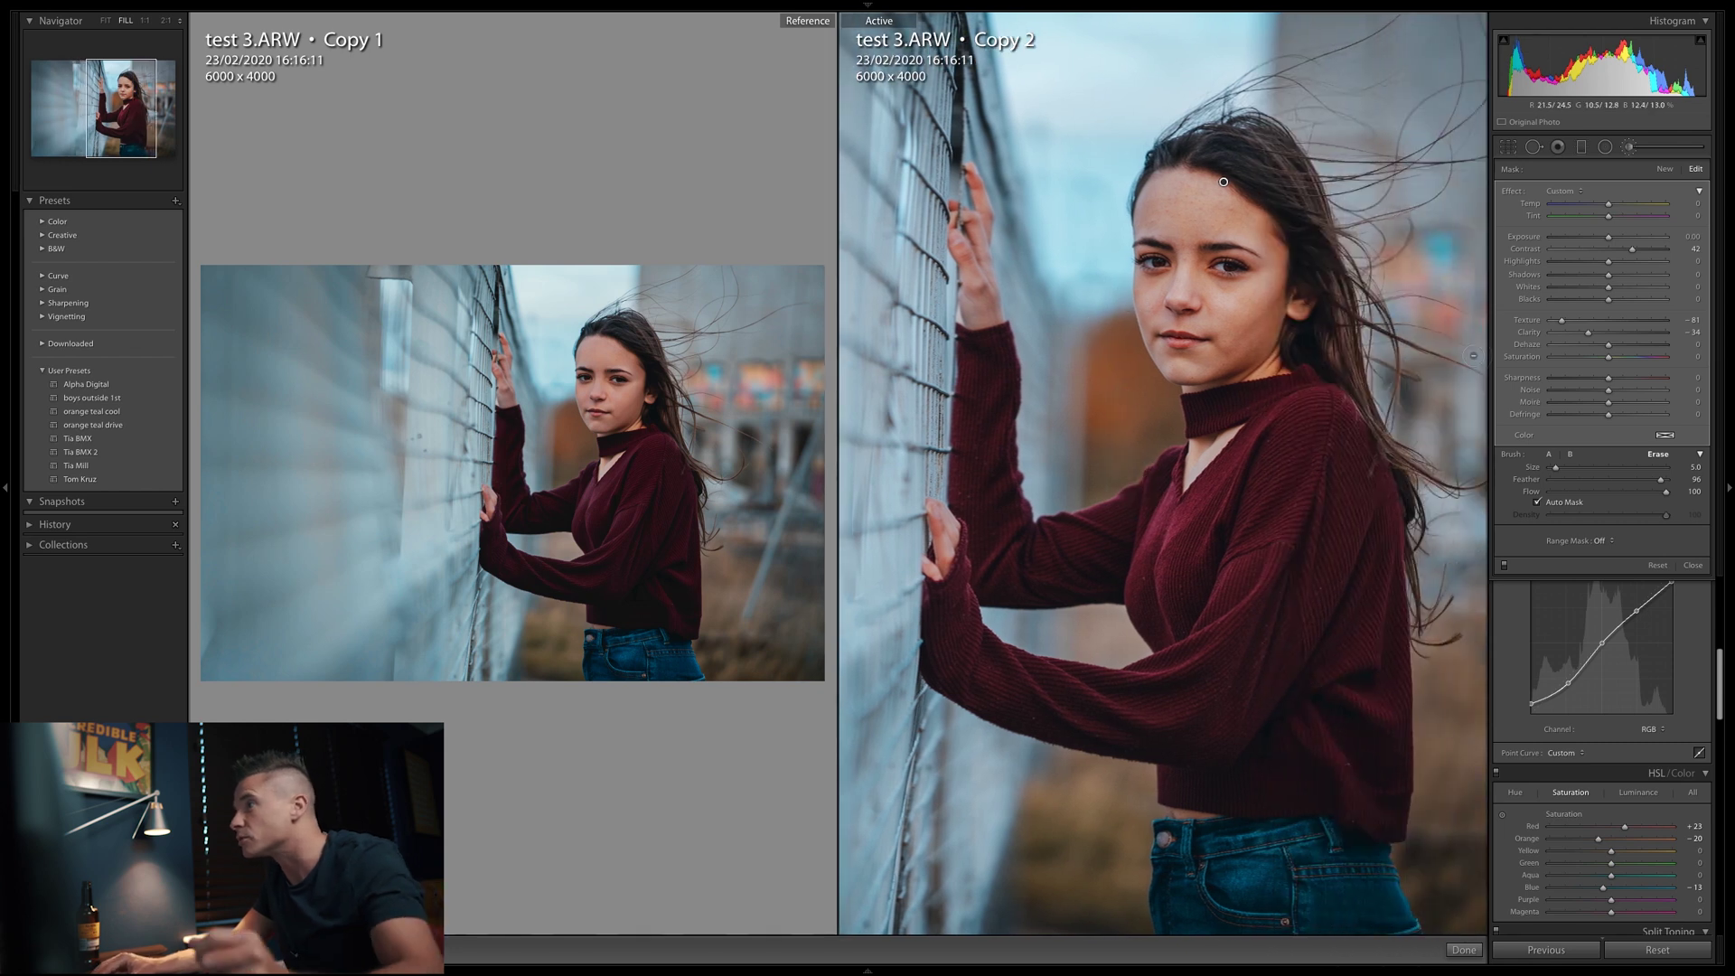
click(1550, 455)
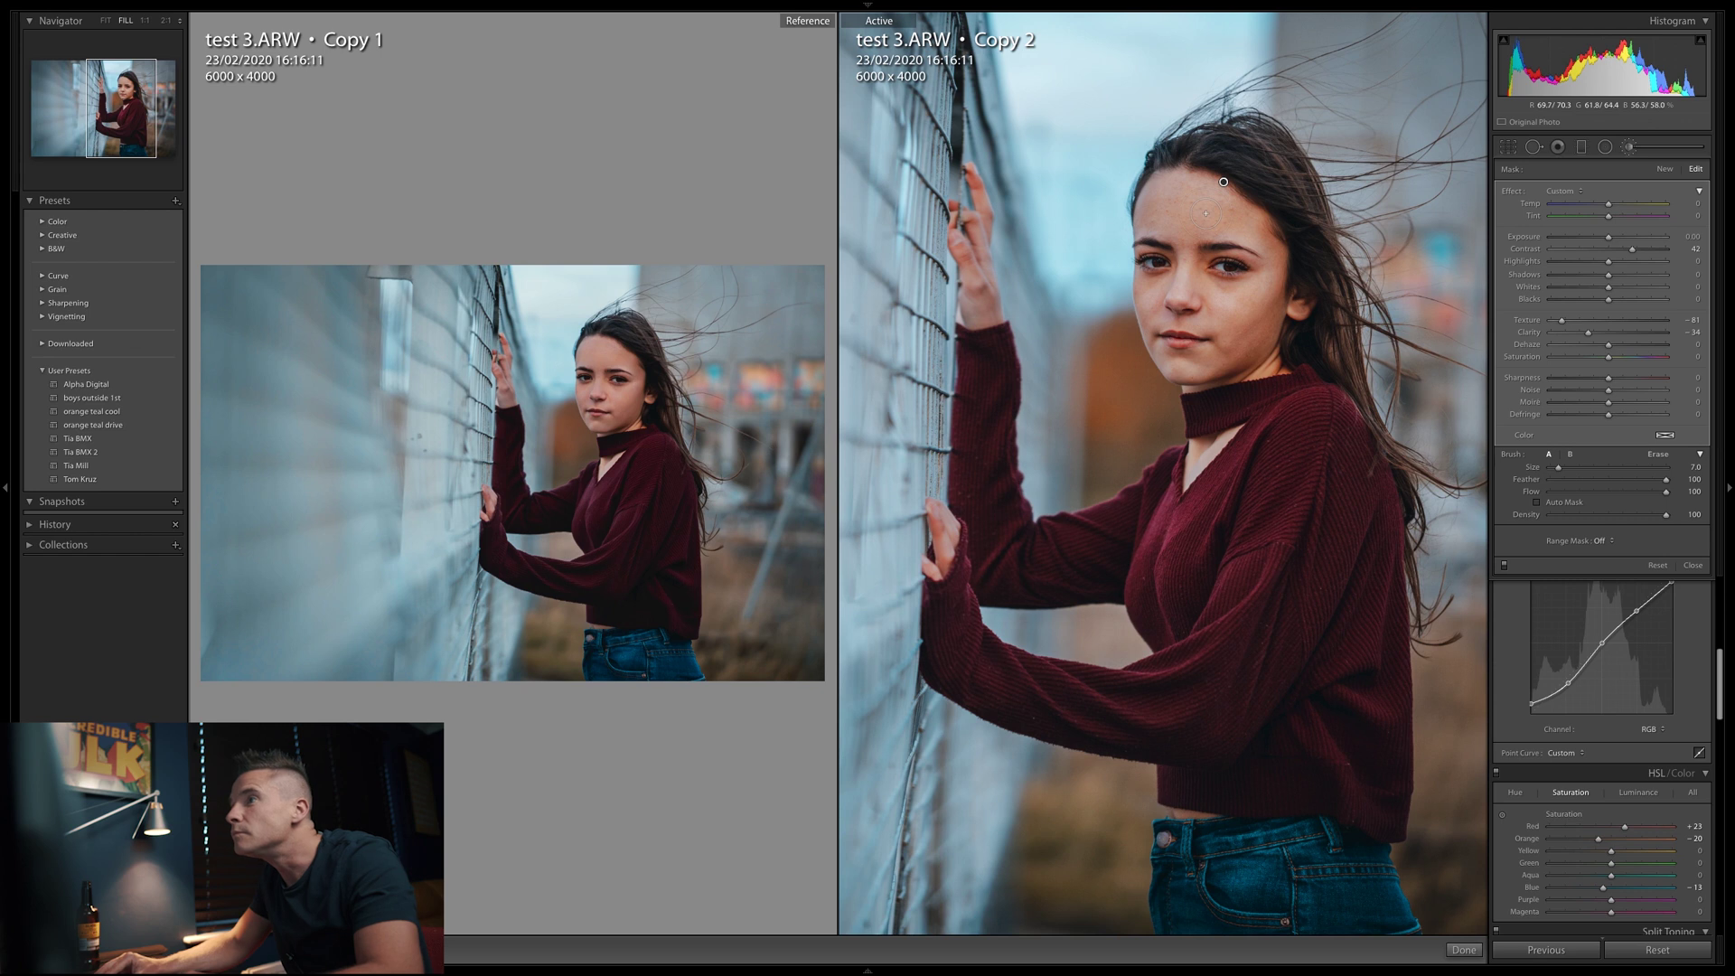
mouse_move(1198, 211)
mouse_down()
mouse_move(1157, 221)
mouse_move(1251, 224)
mouse_move(1276, 263)
mouse_move(1221, 299)
mouse_move(1157, 293)
mouse_move(1155, 315)
mouse_move(1247, 343)
mouse_move(1263, 328)
mouse_move(1170, 362)
mouse_move(1223, 360)
mouse_move(1258, 322)
mouse_up()
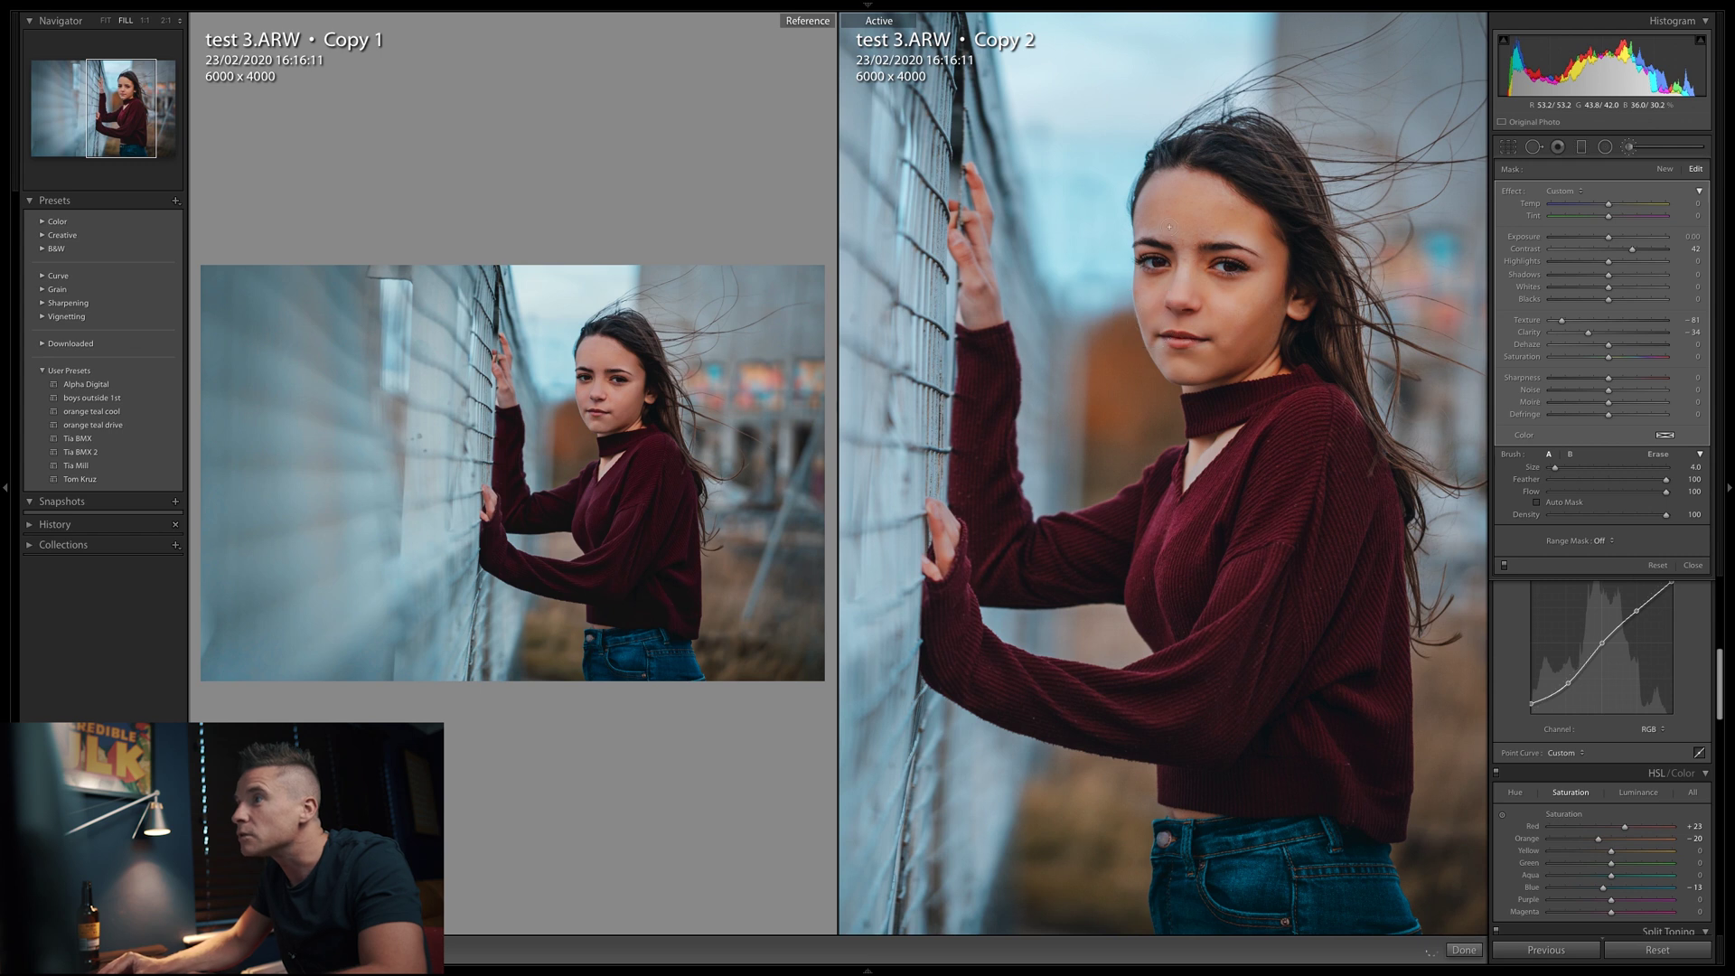
mouse_move(1157, 224)
mouse_down()
mouse_move(1171, 174)
mouse_move(1261, 235)
mouse_move(1244, 336)
mouse_up()
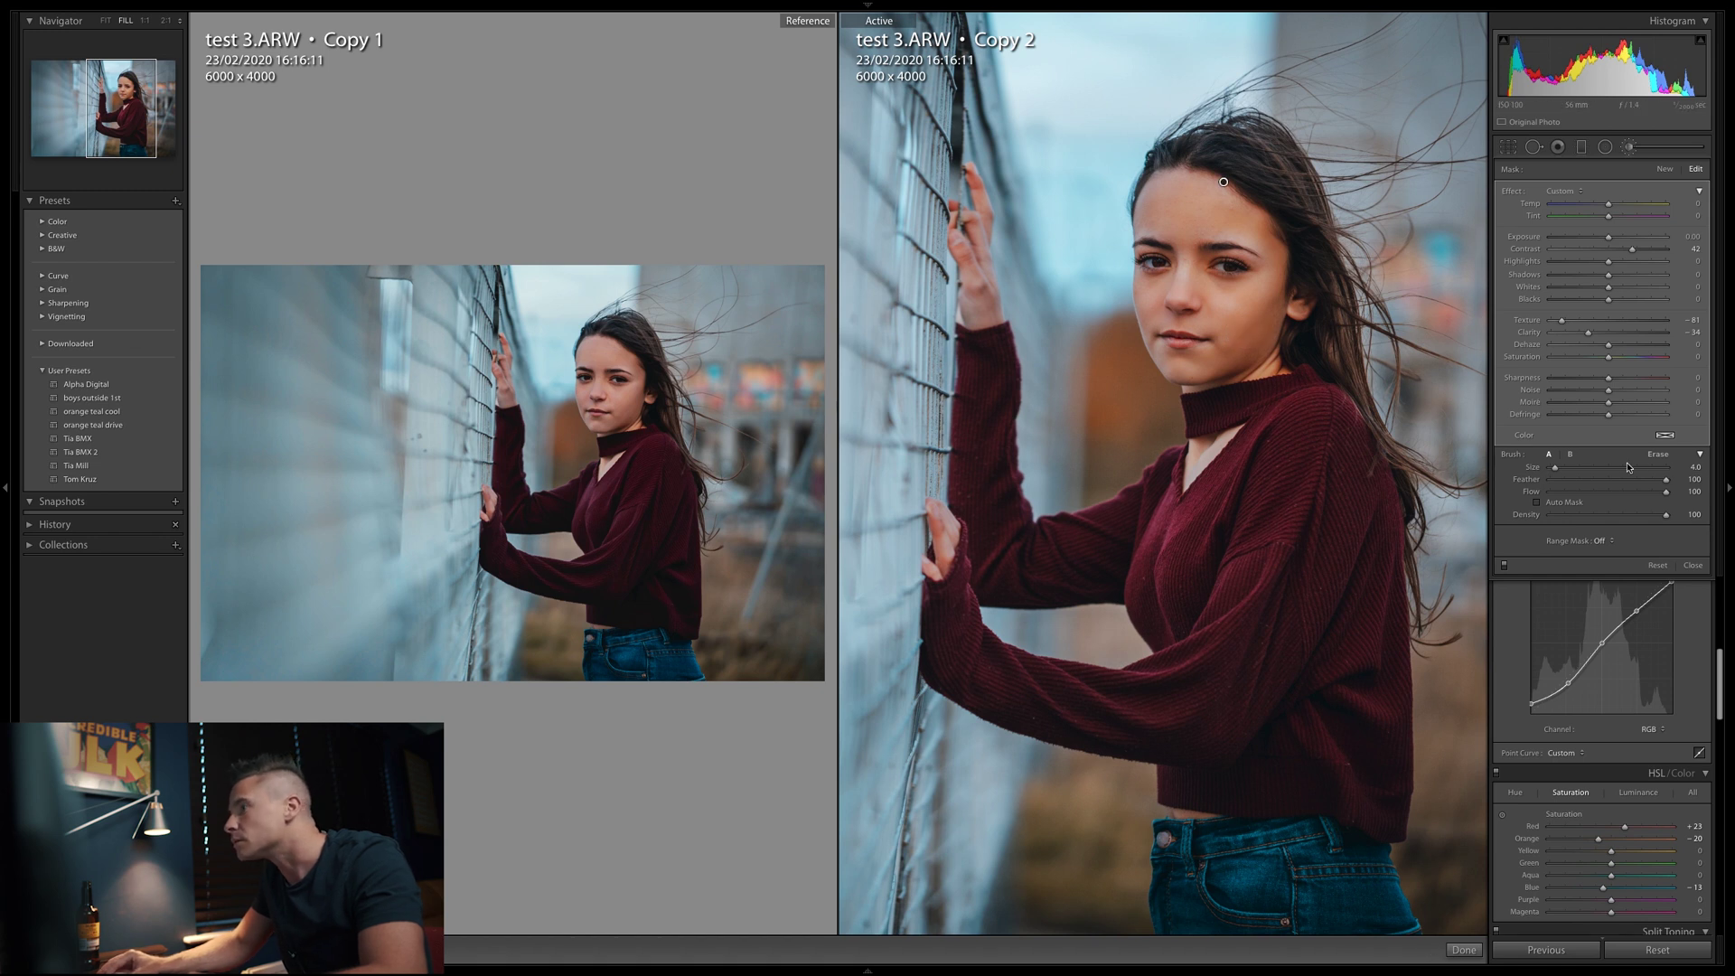
mouse_move(1224, 182)
mouse_down()
mouse_move(1241, 266)
mouse_move(1157, 262)
mouse_up()
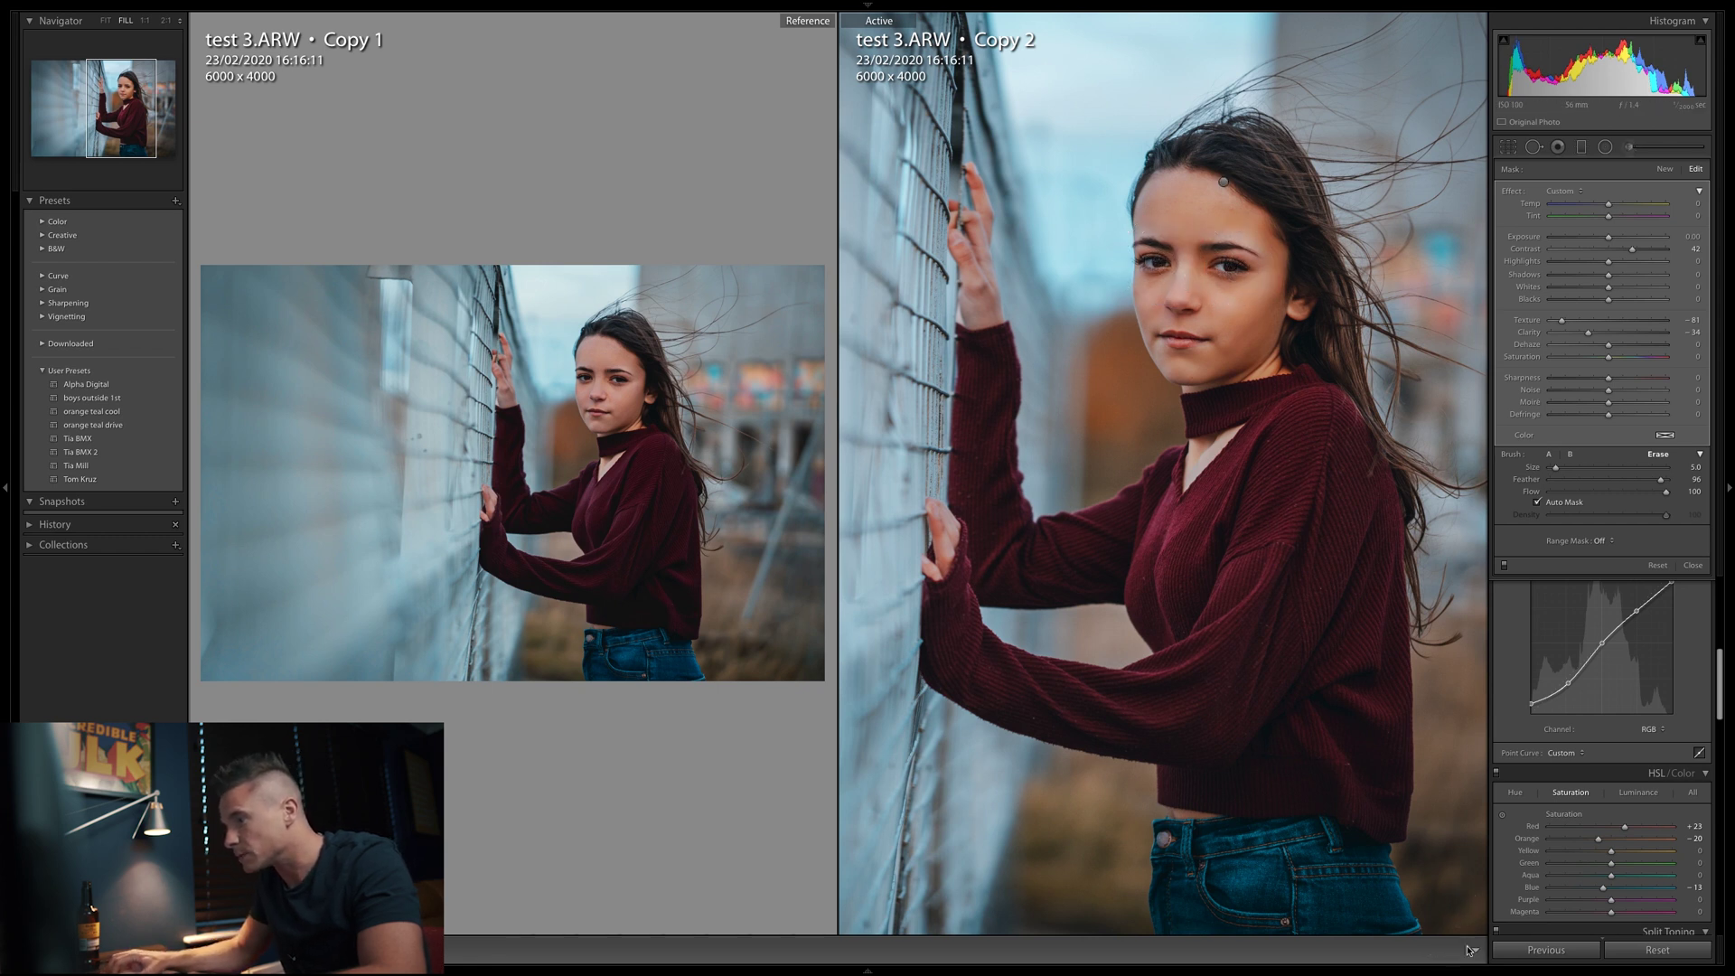
click(1469, 950)
click(1269, 674)
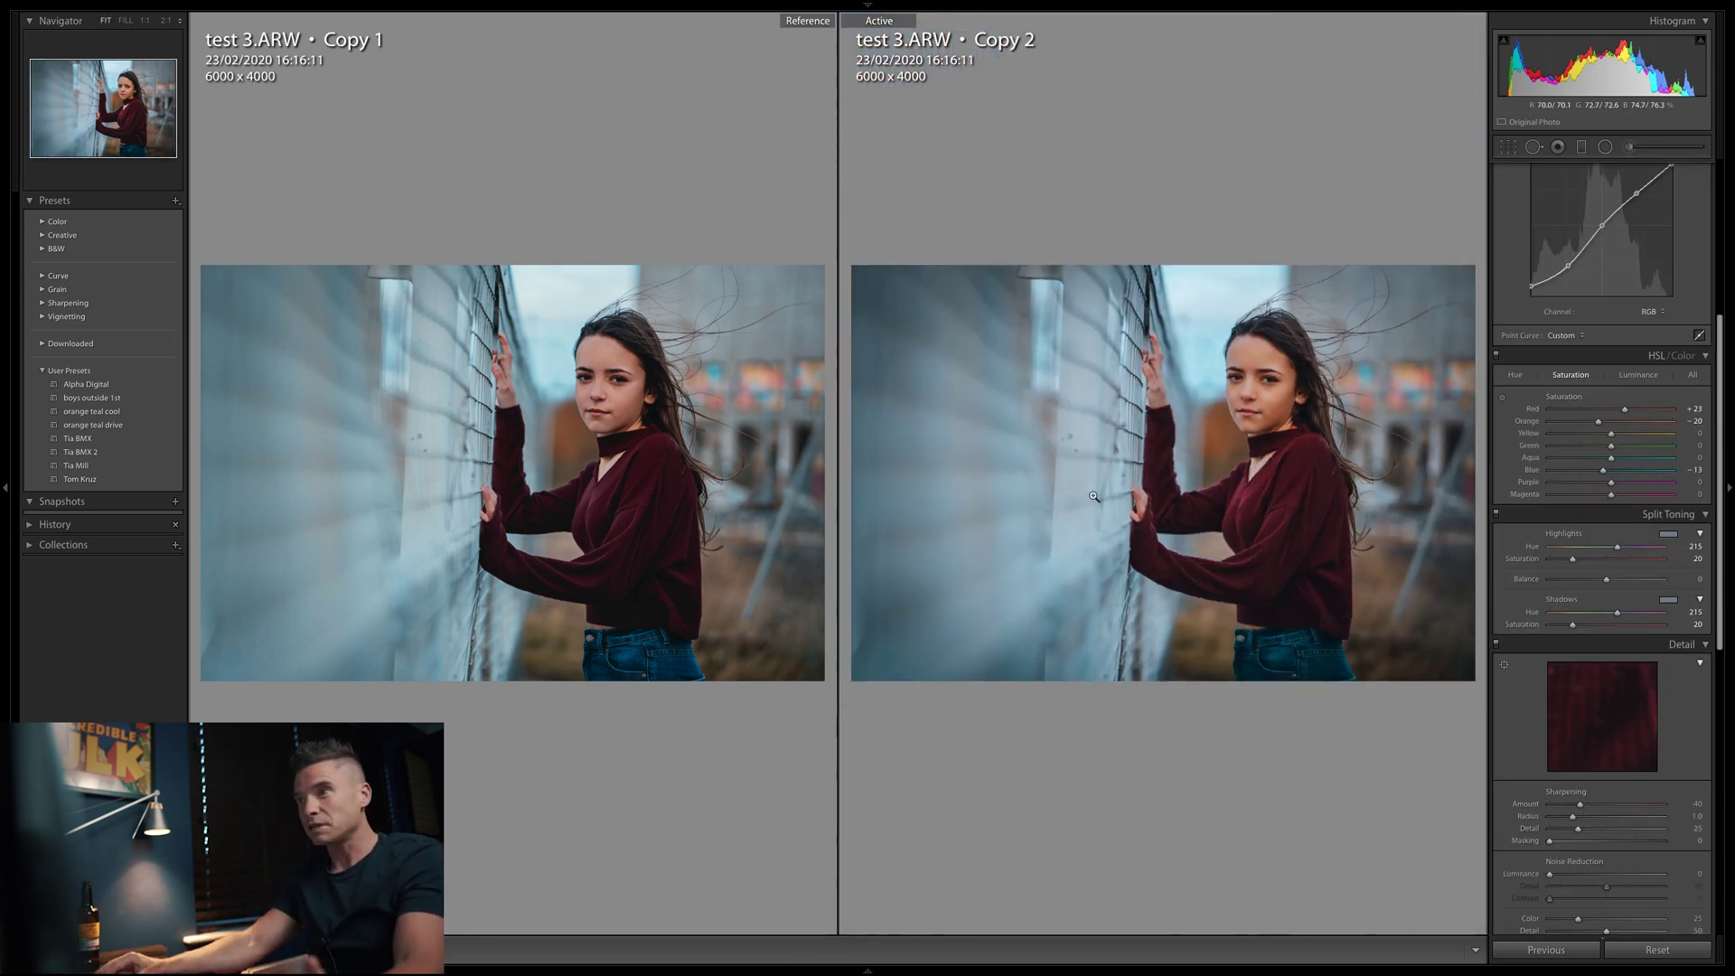
Step: Set the Post-Crop Vignetting Amount of the active portrait to -13
drag(1724, 543, 1720, 765)
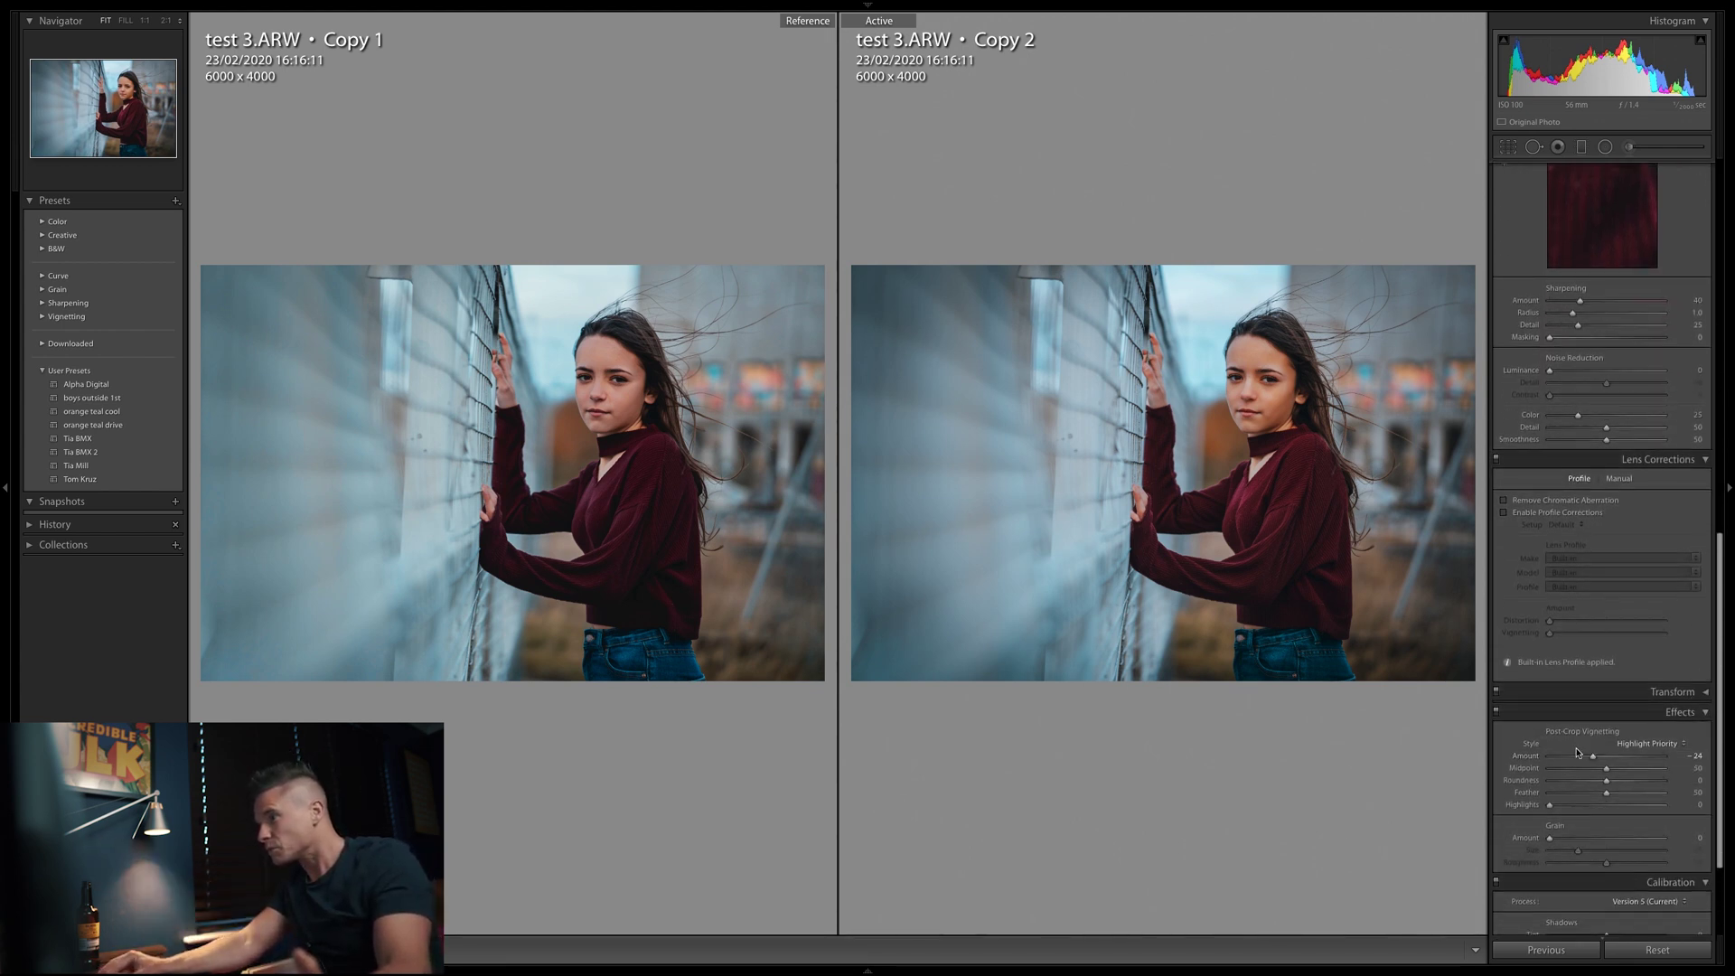
drag(1592, 755, 1598, 756)
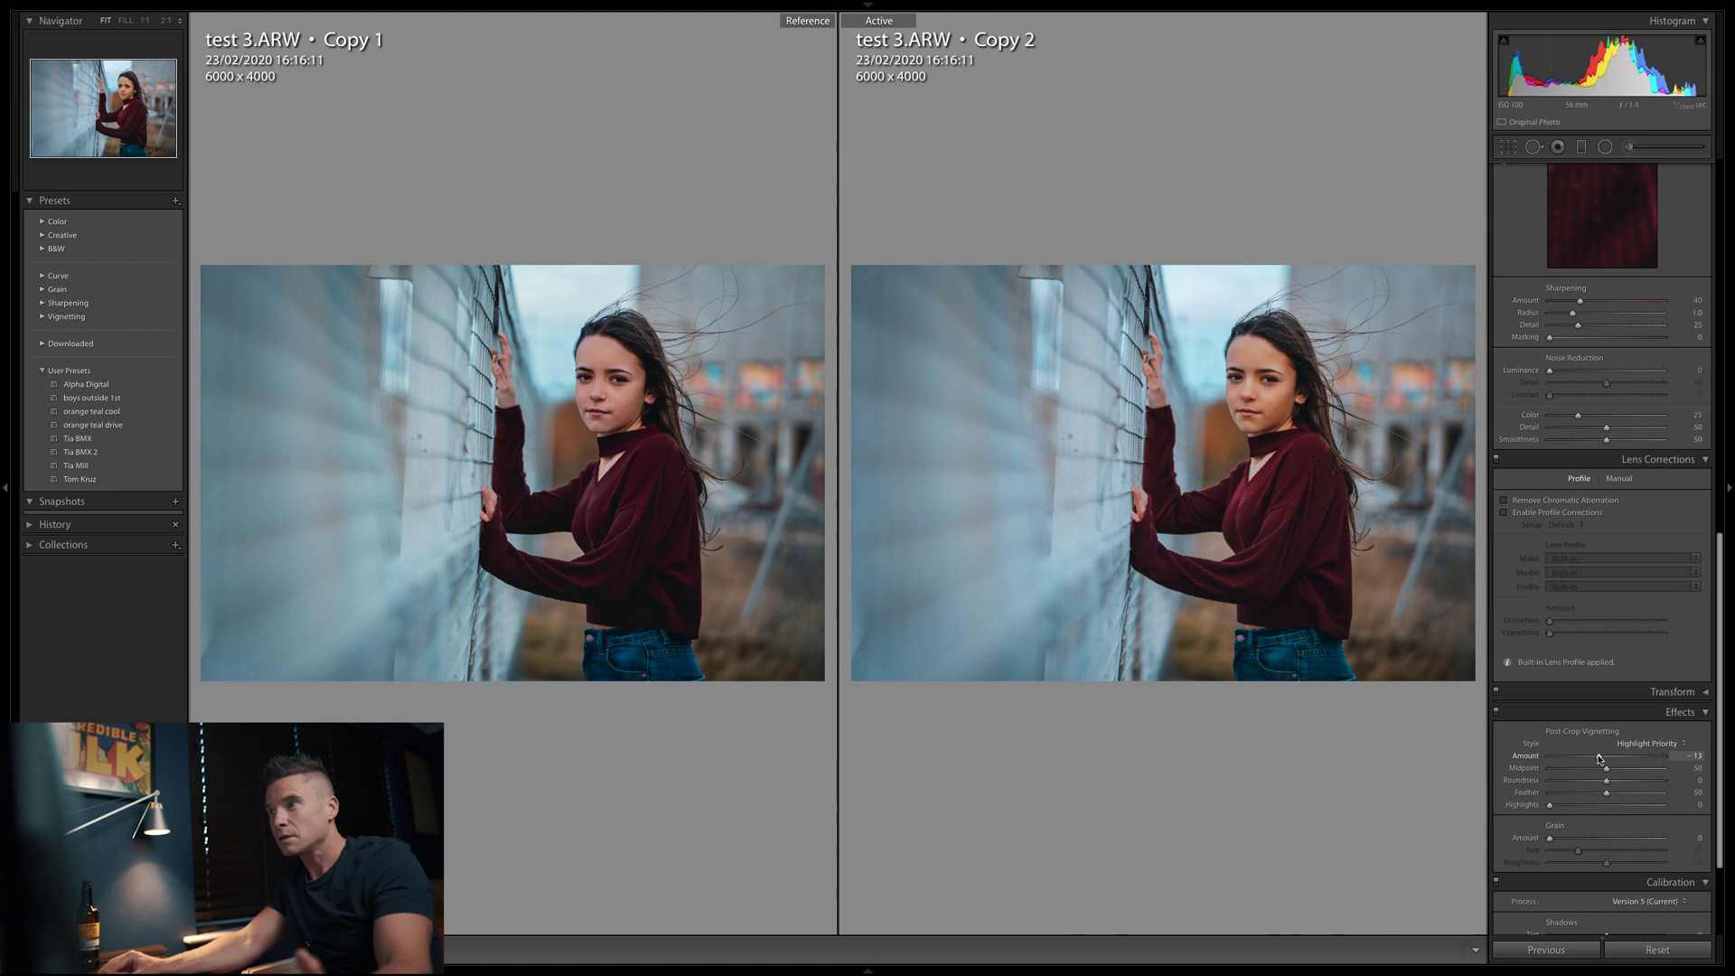
Step: Set the HSL Orange saturation to -33 and compare the active portrait's edit with its original version
drag(1720, 553, 1720, 327)
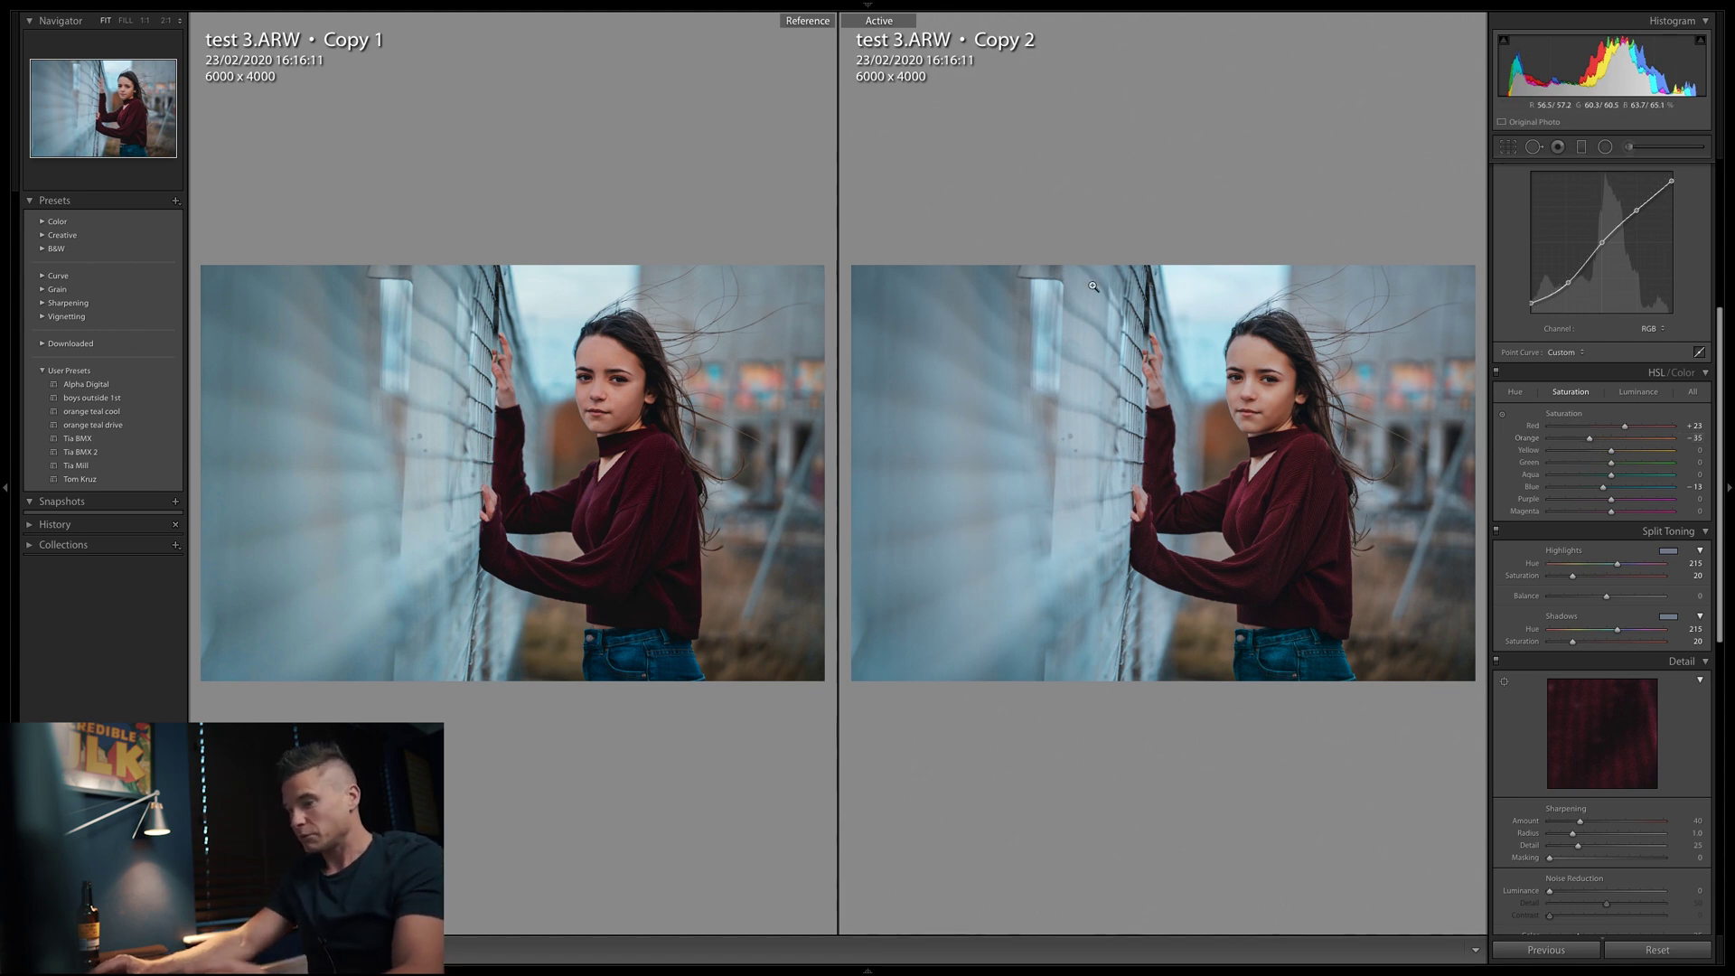
key(backslash)
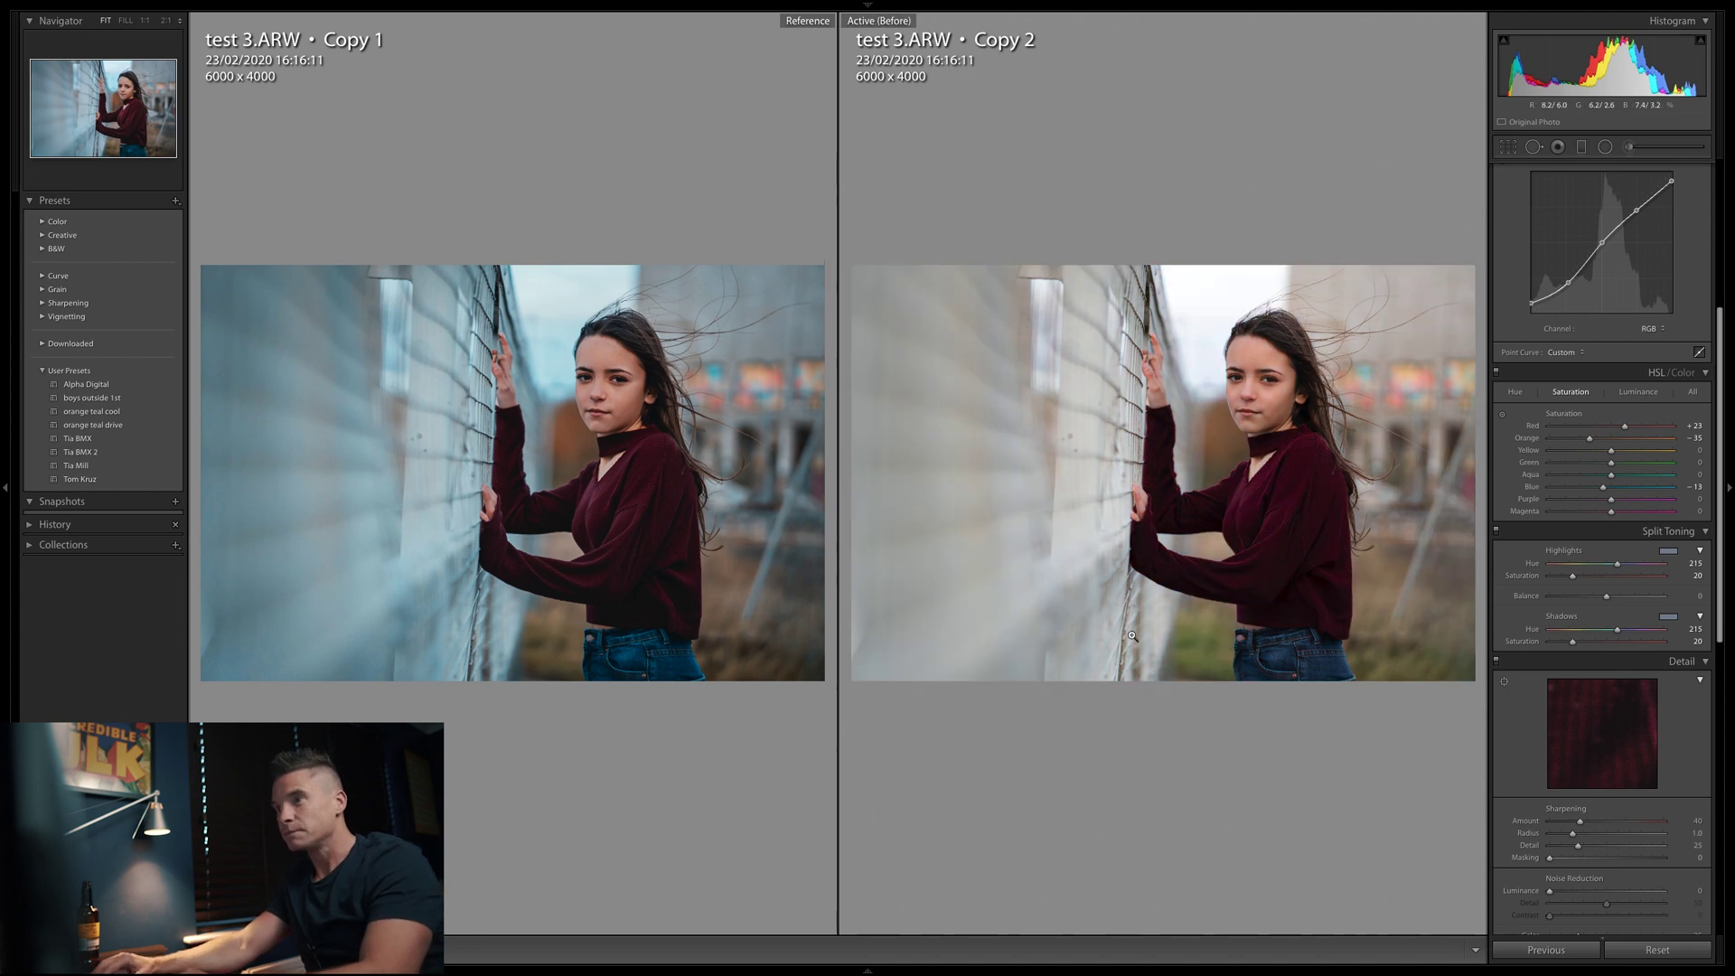
key(backslash)
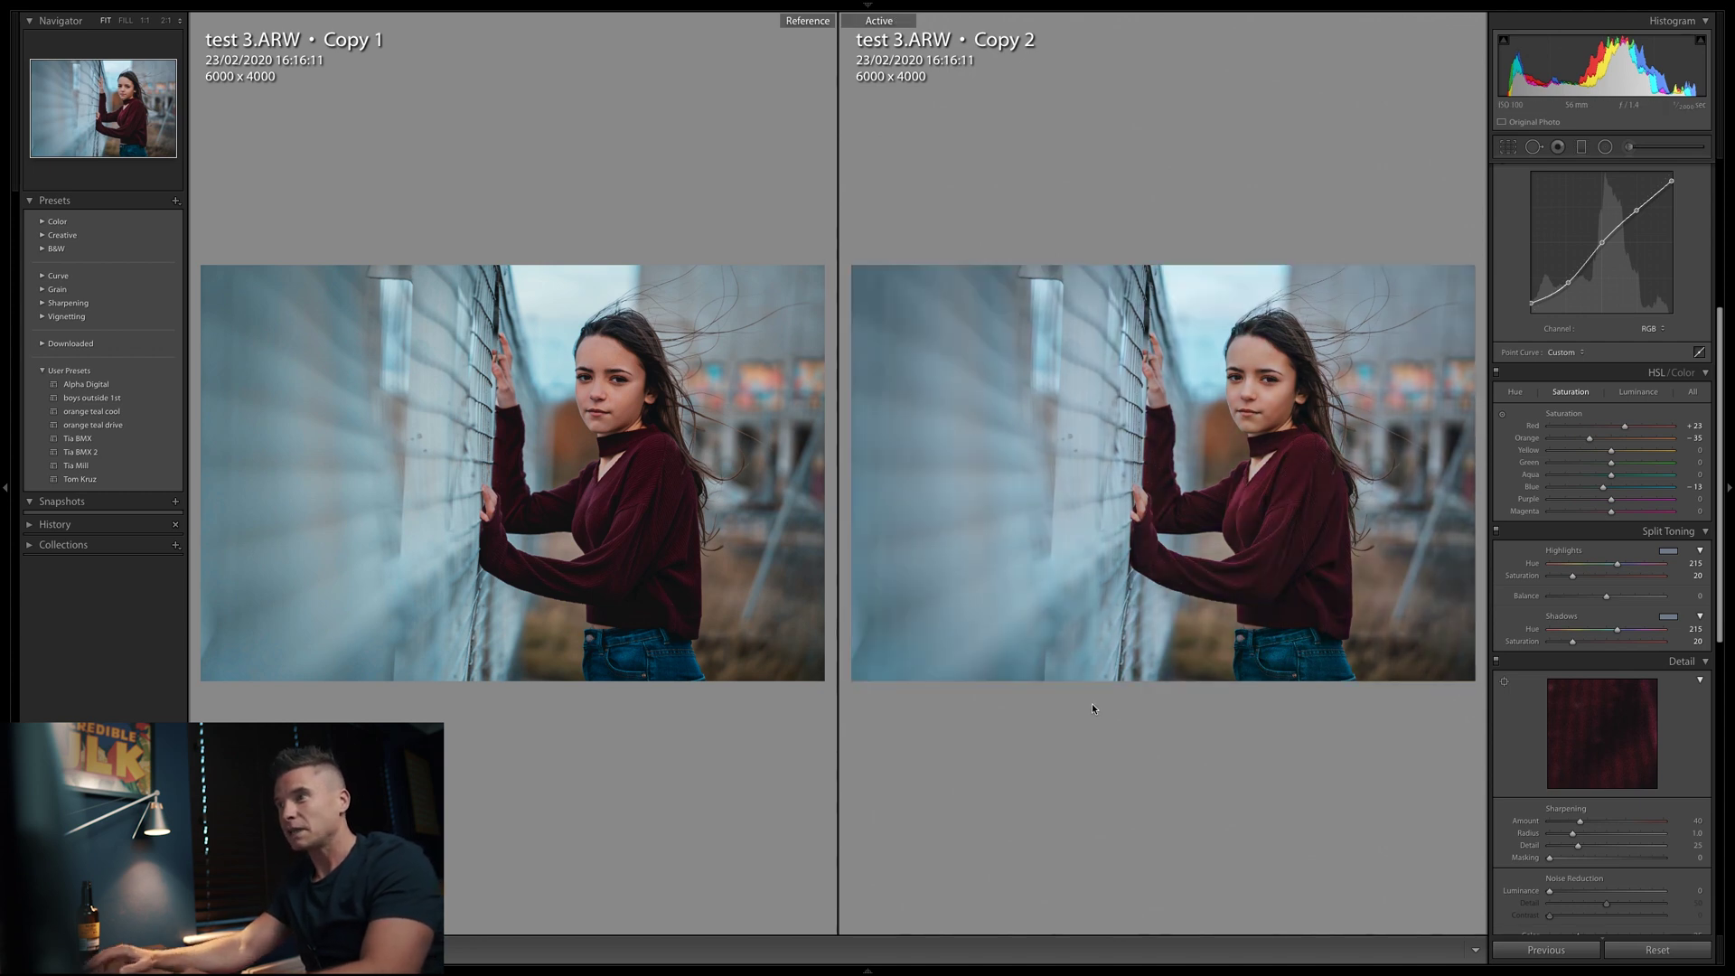